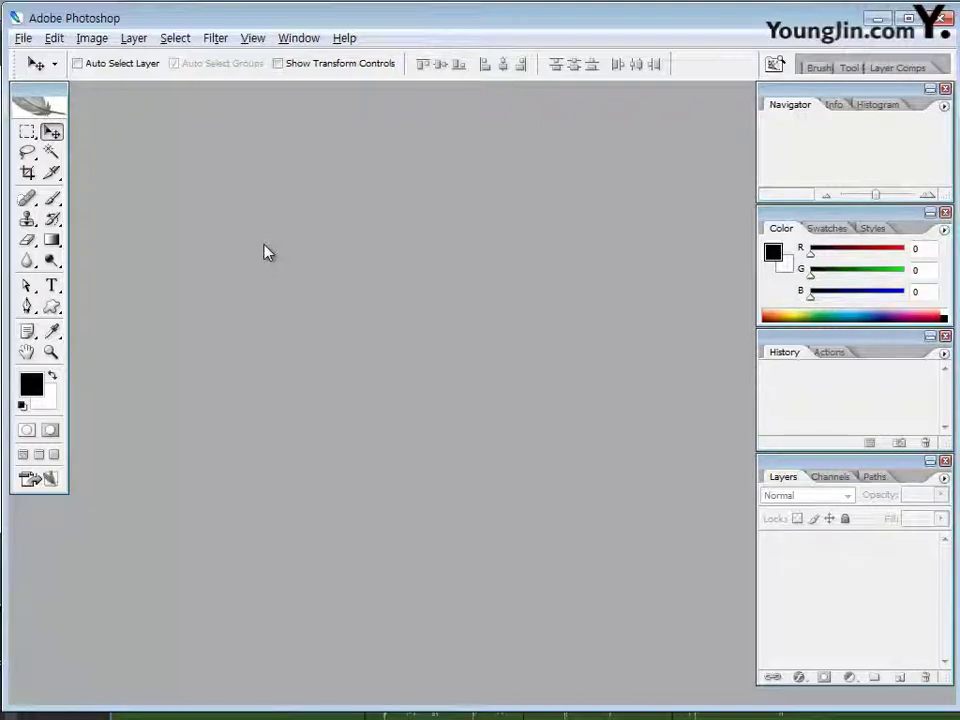
Step: Create a 400 × 260 pixel RGB document at 72 pixels/inch with a white background, and enlarge its window around the canvas
key(ctrl+n)
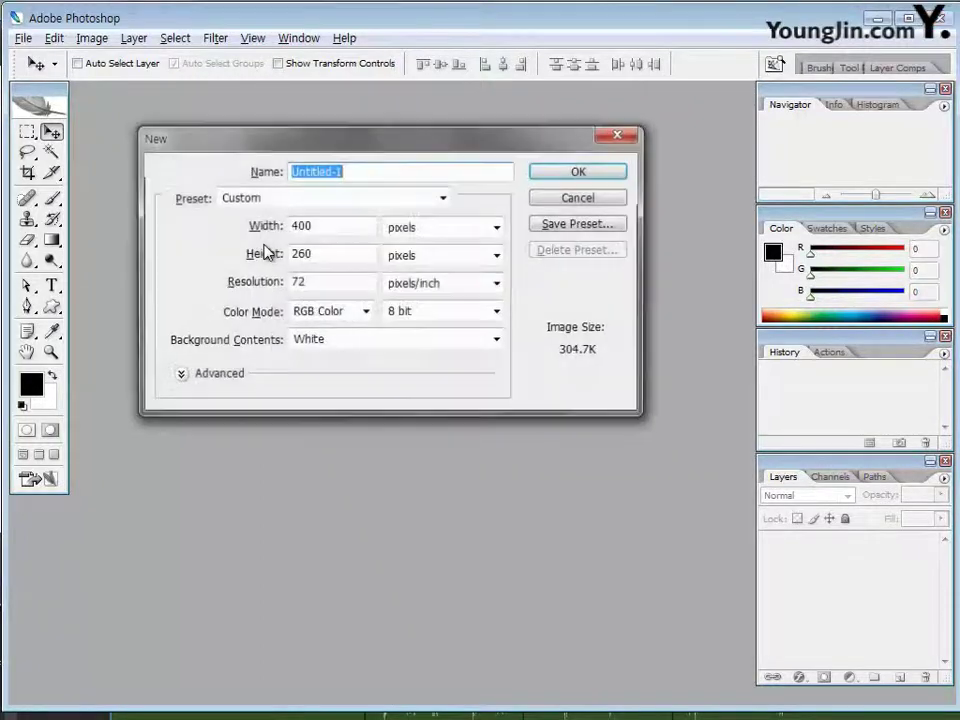
double_click(318, 229)
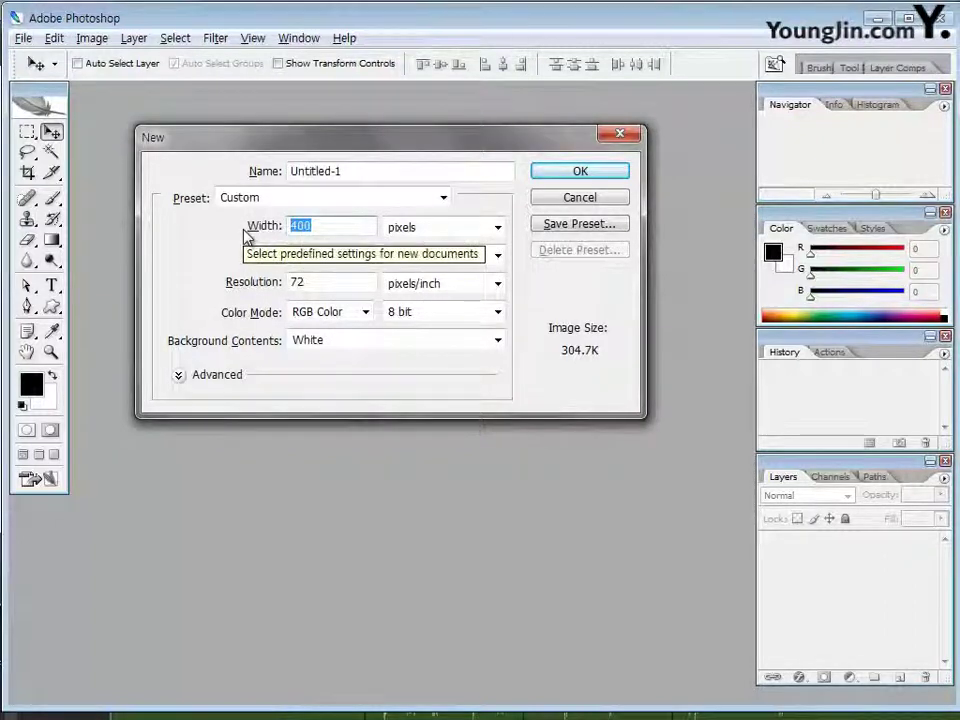
key(Tab)
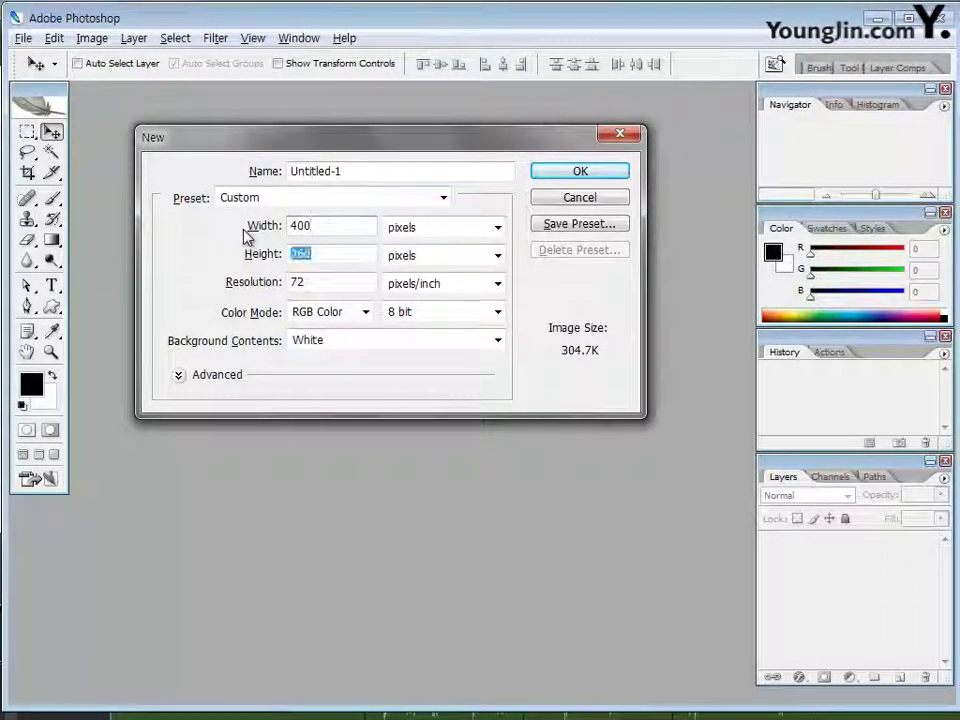
text(260)
key(Tab)
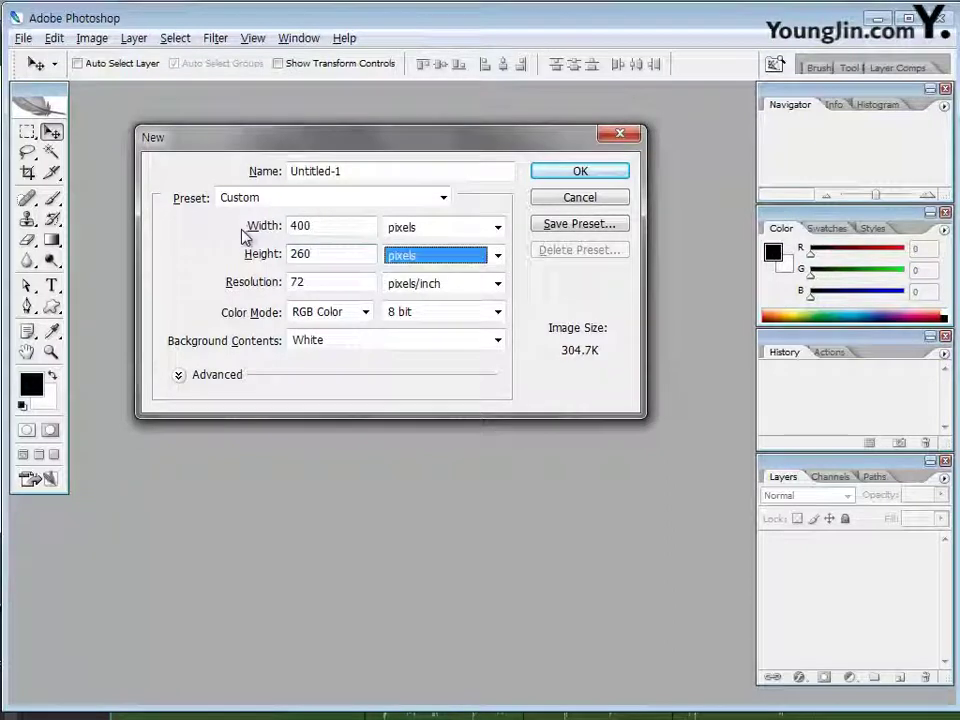
key(Tab)
text(72)
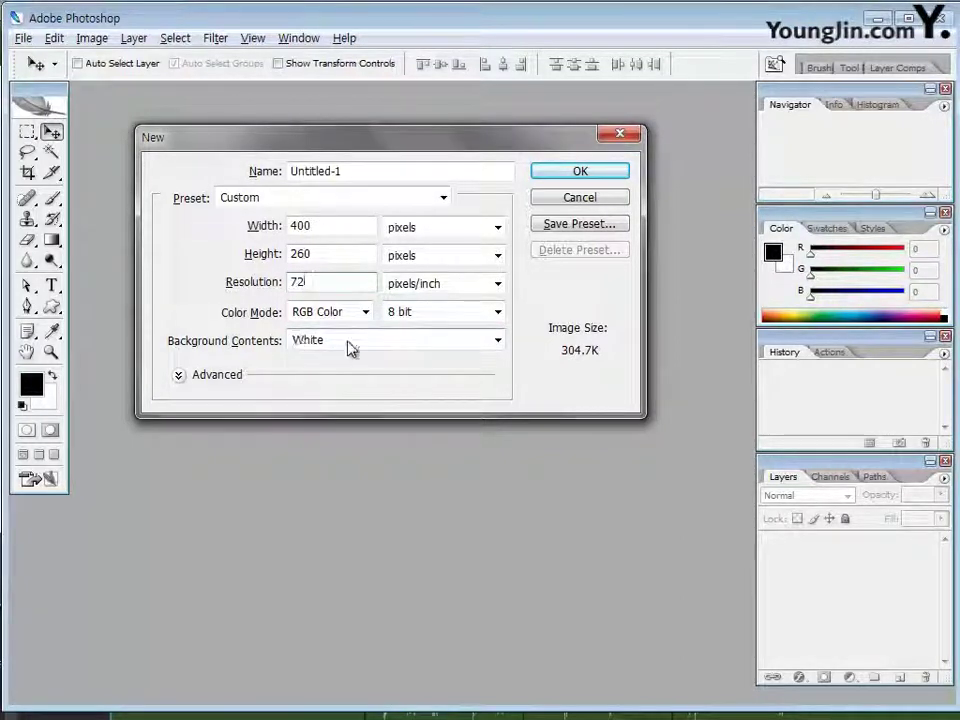
click(556, 181)
drag(499, 387, 517, 424)
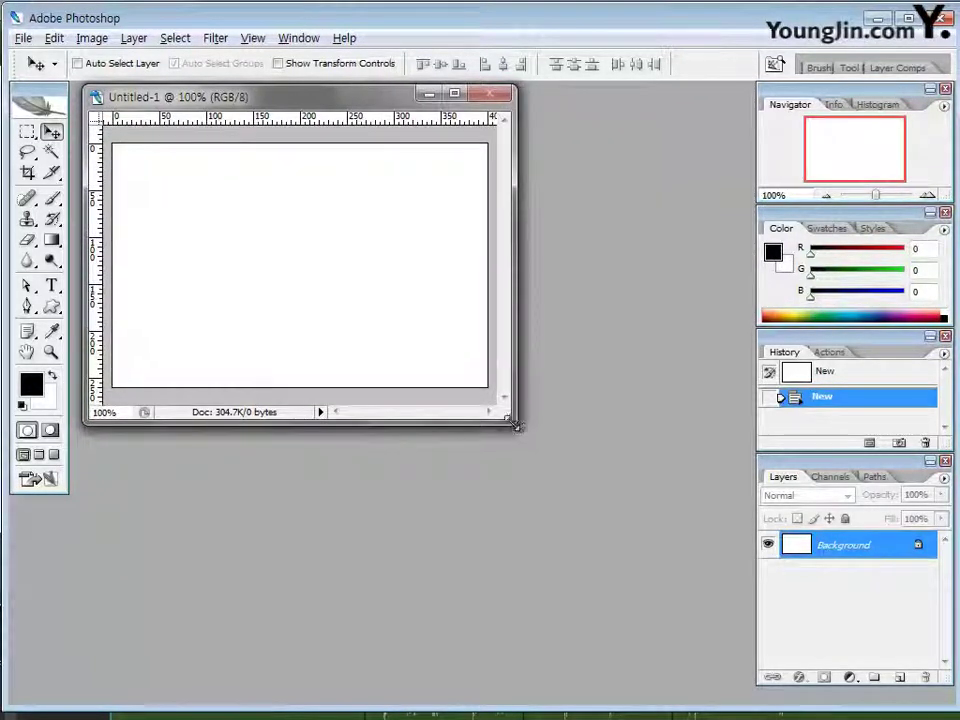
Step: Open the image 2급-1.jpg from the 본문 folder
double_click(557, 312)
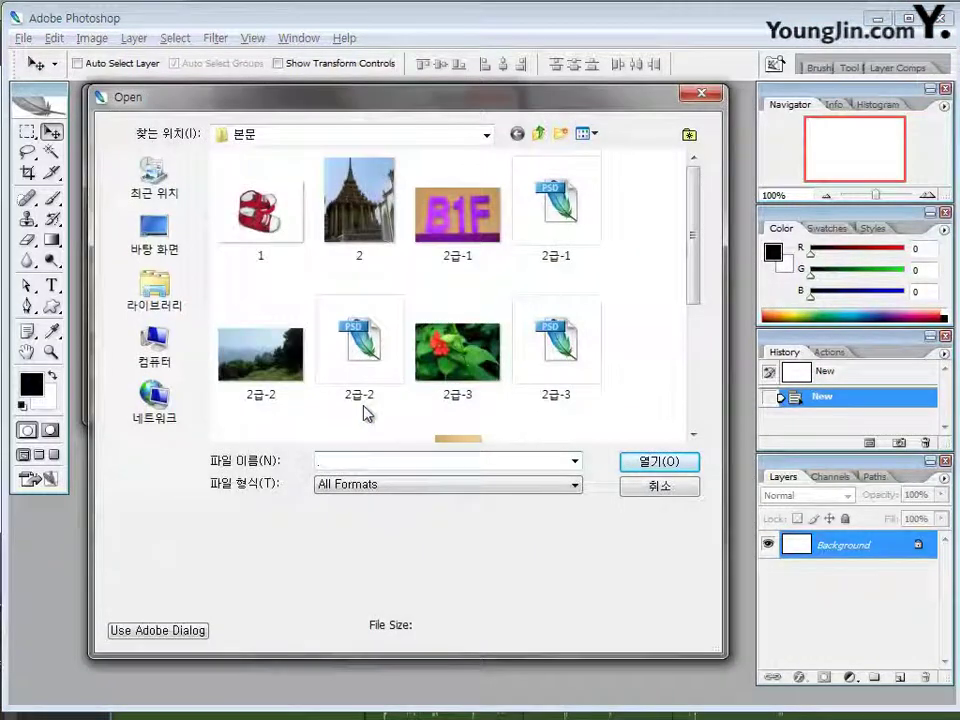
click(461, 158)
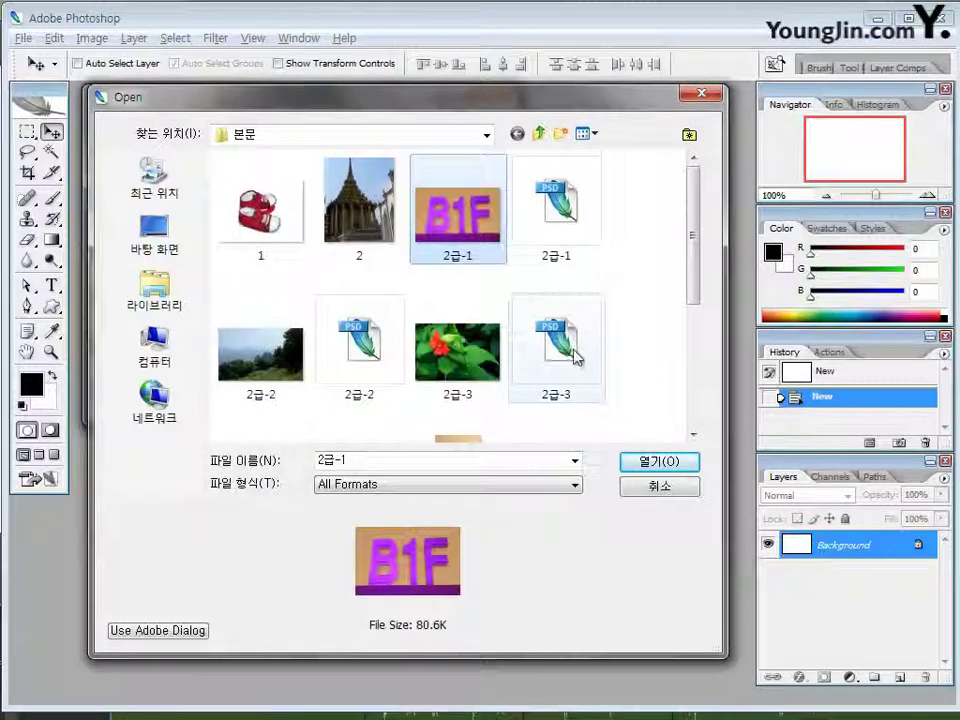
click(659, 463)
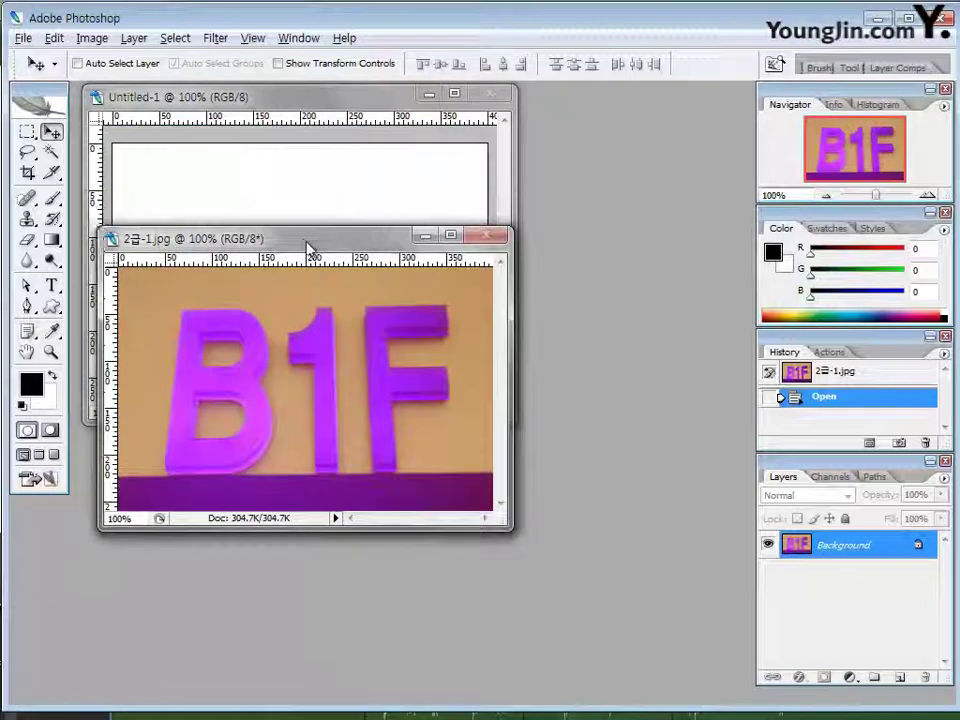
Step: Copy the B1F picture into the untitled document as a layer covering the canvas, and close the source image
drag(305, 245, 288, 286)
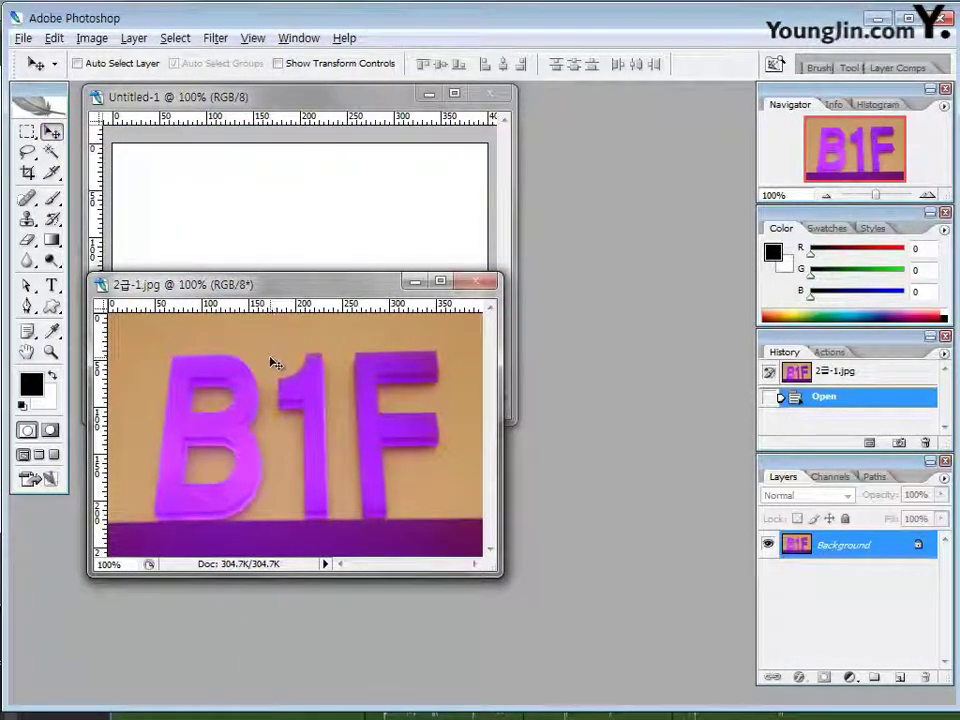
drag(272, 363, 313, 268)
click(366, 482)
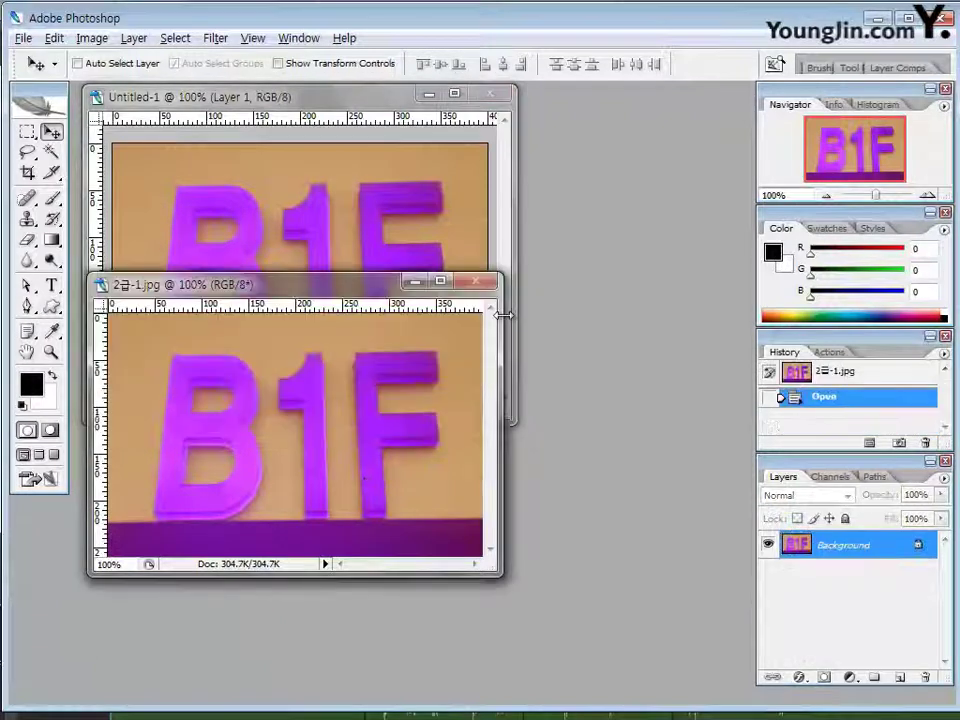
click(505, 288)
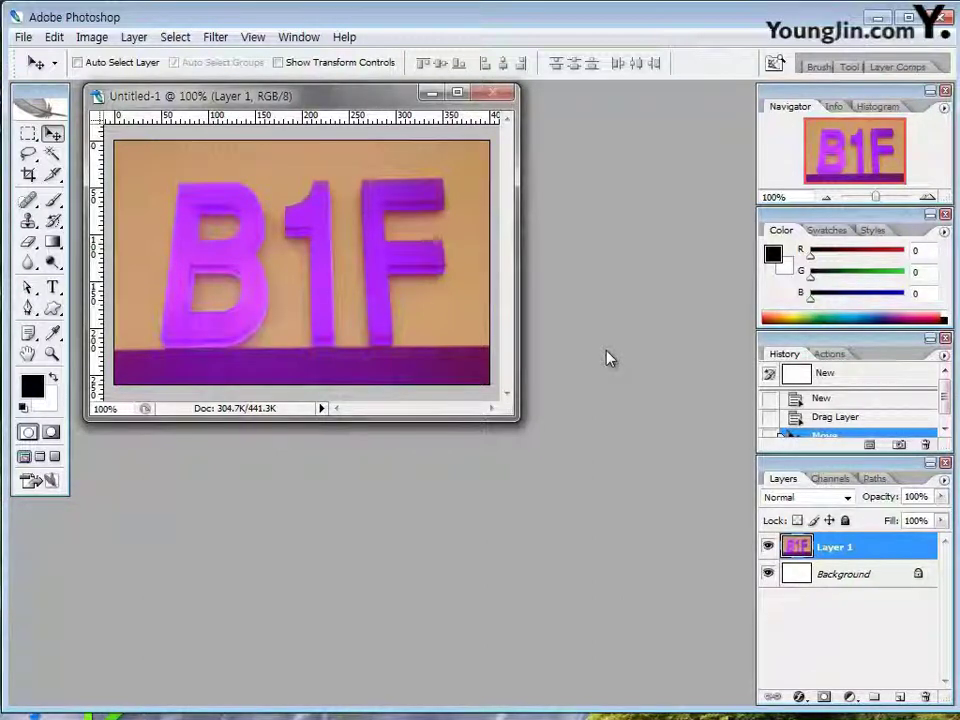
Step: Select the whole numeral 1 with the Magic Wand at tolerance 32, adding its missed areas to the selection
click(53, 153)
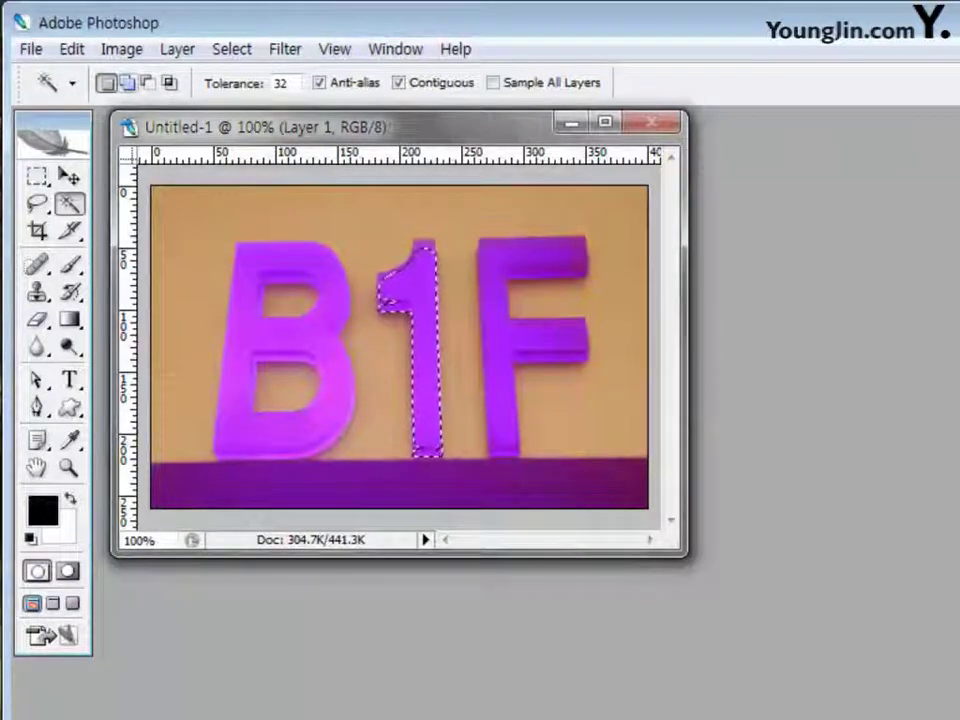
key(shift)
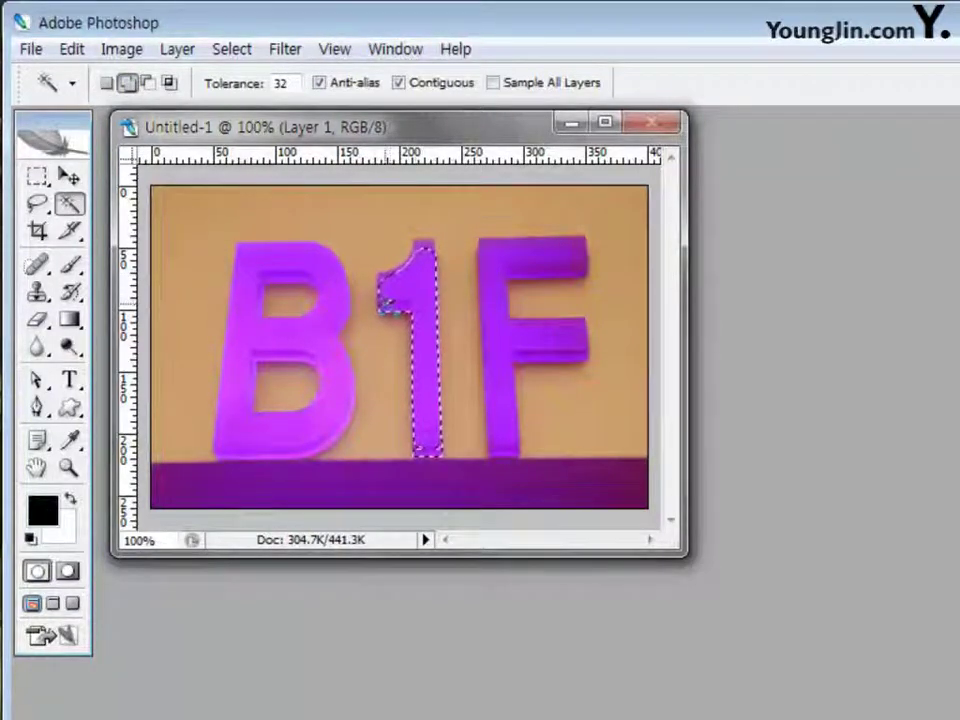
shift+click(383, 305)
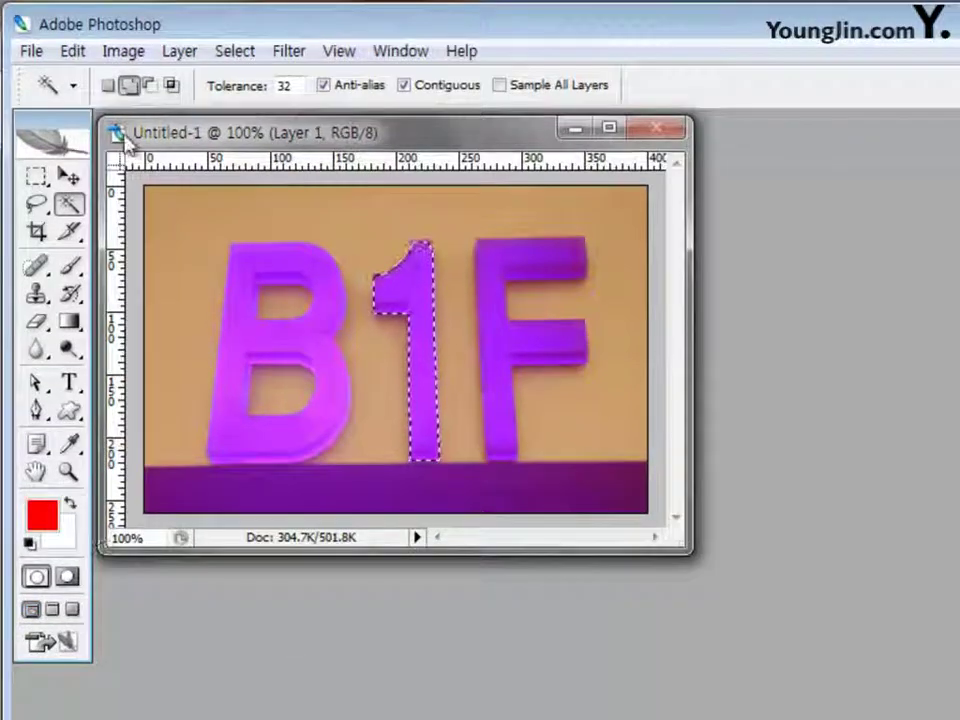
Step: Recolour the selected numeral 1 blue with a Hue/Saturation adjustment, setting Hue to -75
click(123, 60)
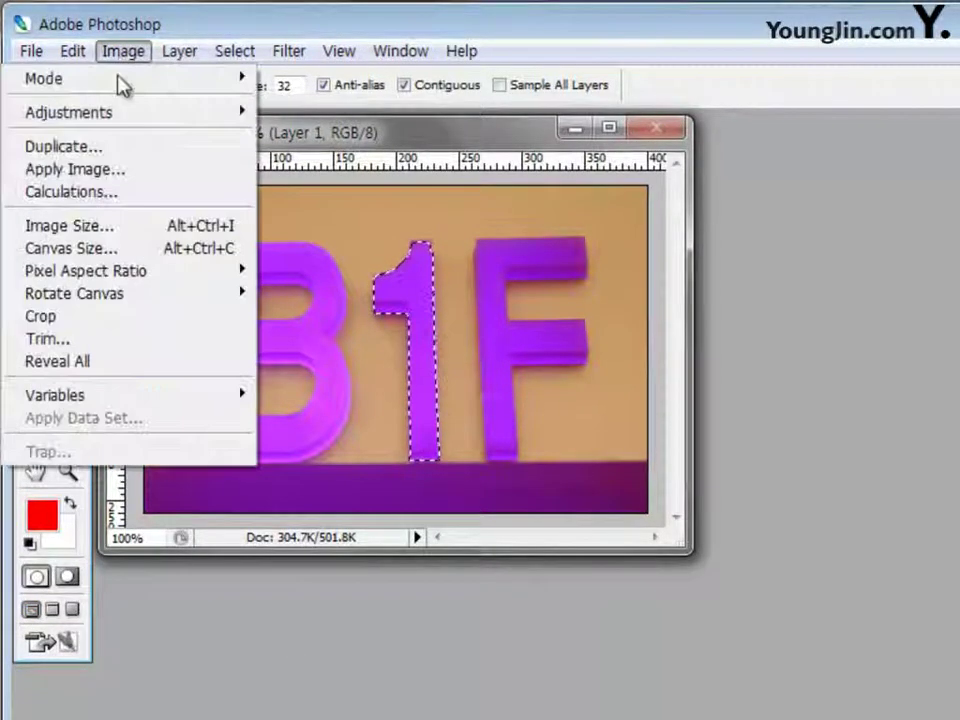
mouse_move(150, 114)
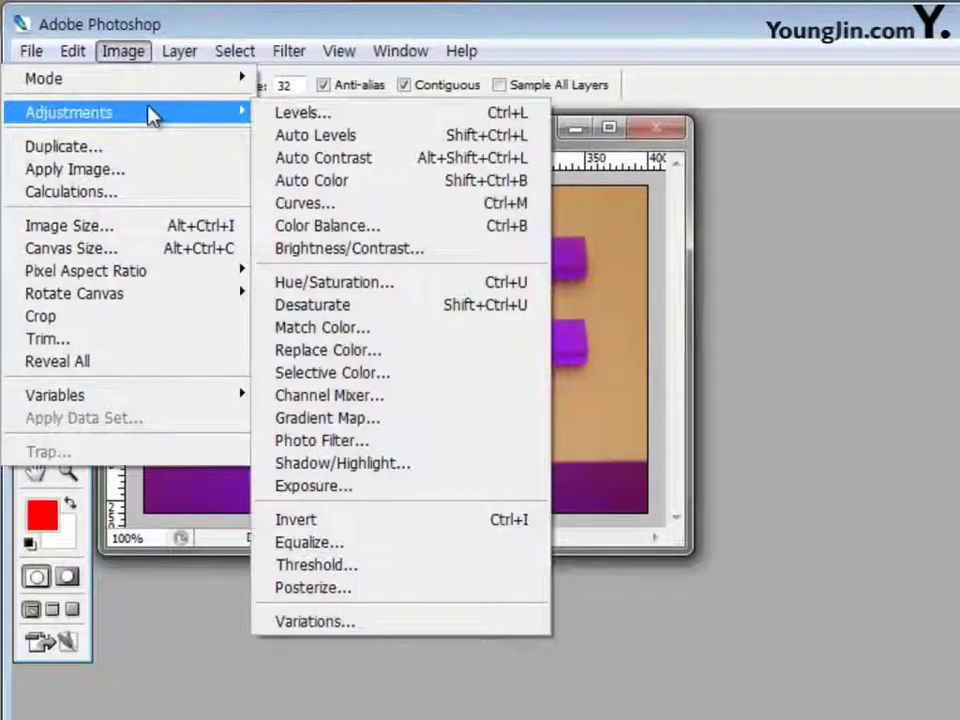
click(370, 290)
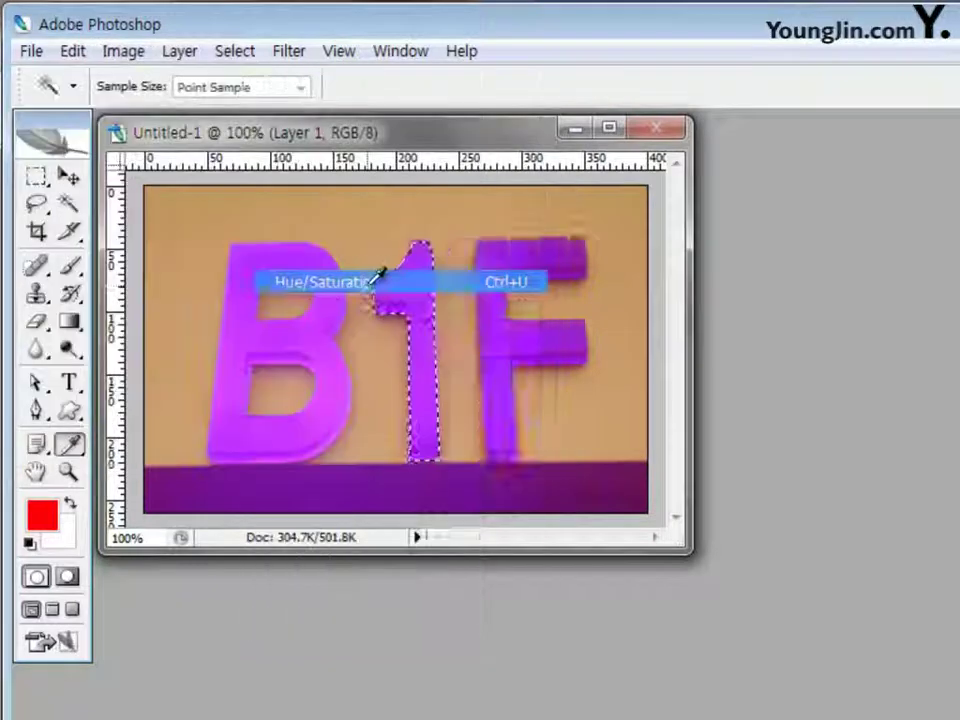
drag(610, 229, 628, 223)
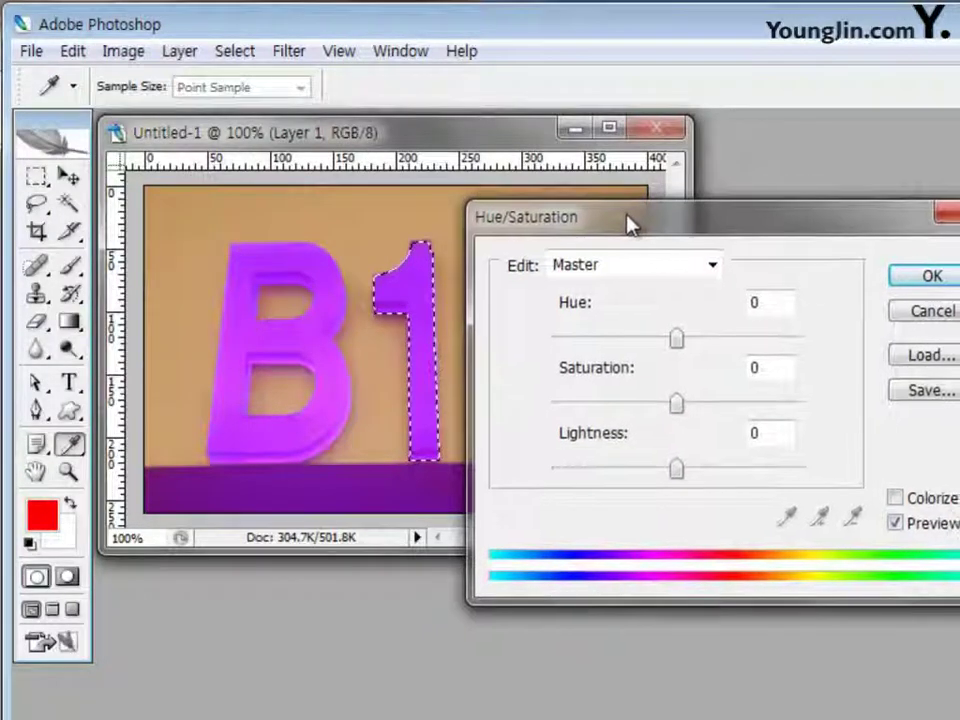
double_click(750, 302)
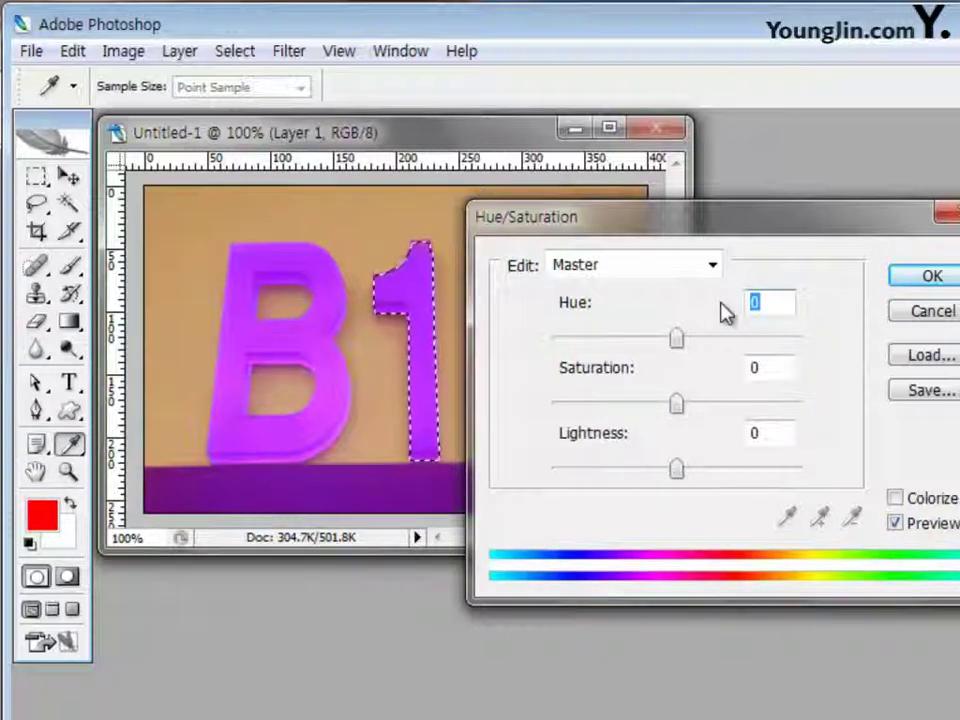
text(7)
key(BackSpace)
text(-75)
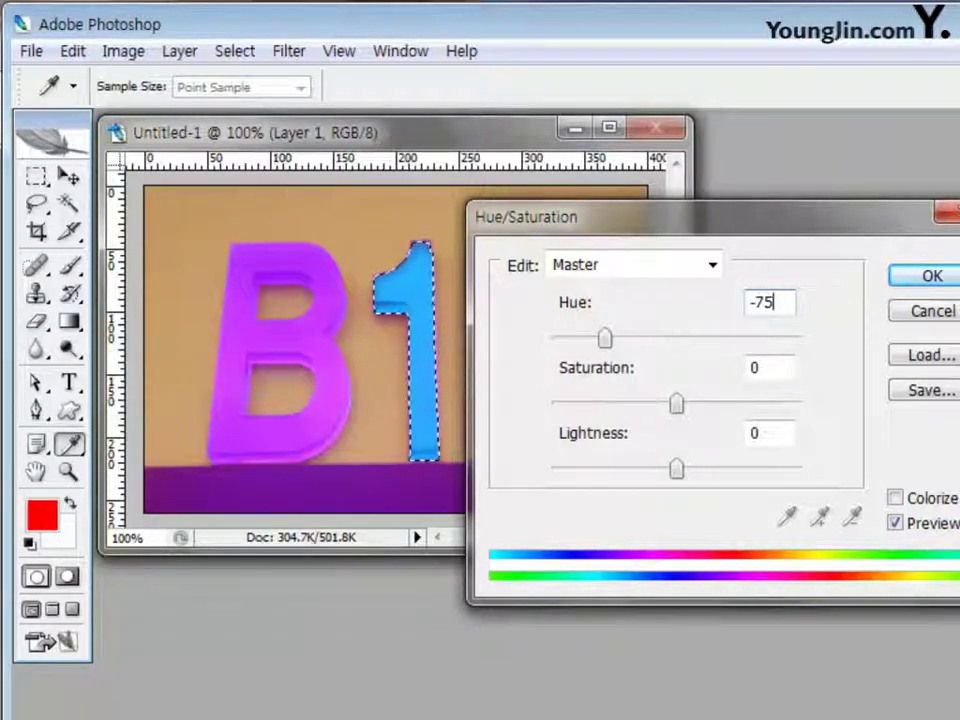
click(931, 278)
Step: Deselect the numeral 1 and reset the foreground and background colours to their defaults
key(w)
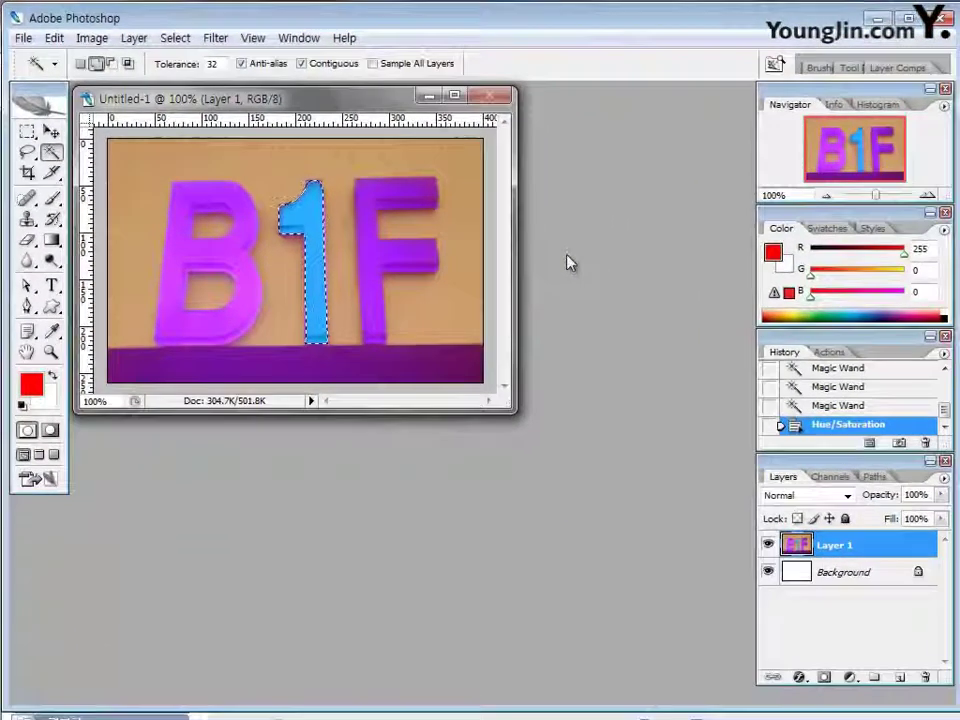
key(ctrl+d)
key(d)
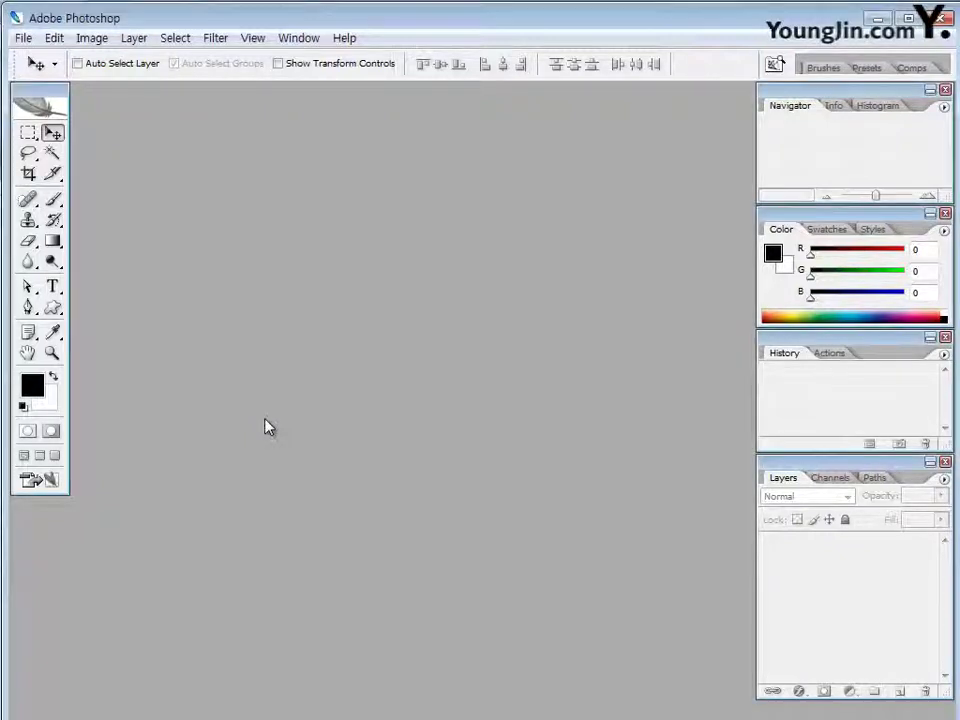
Step: Create a 400 × 250 pixel RGB document at 72 pixels/inch with a white background, and enlarge its window around the canvas
key(ctrl+n)
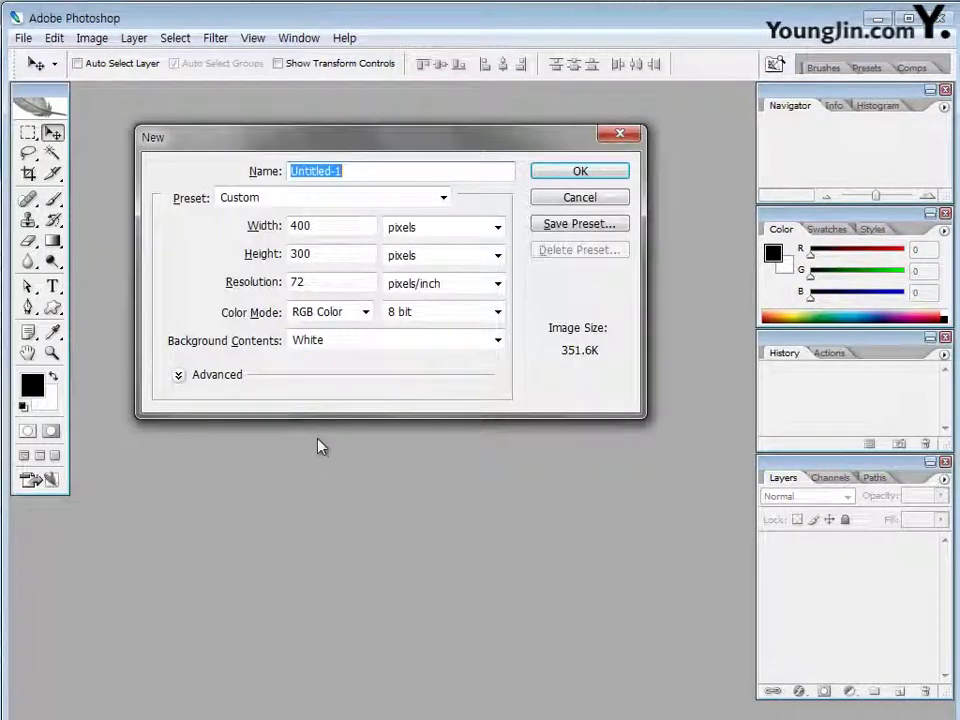
double_click(328, 225)
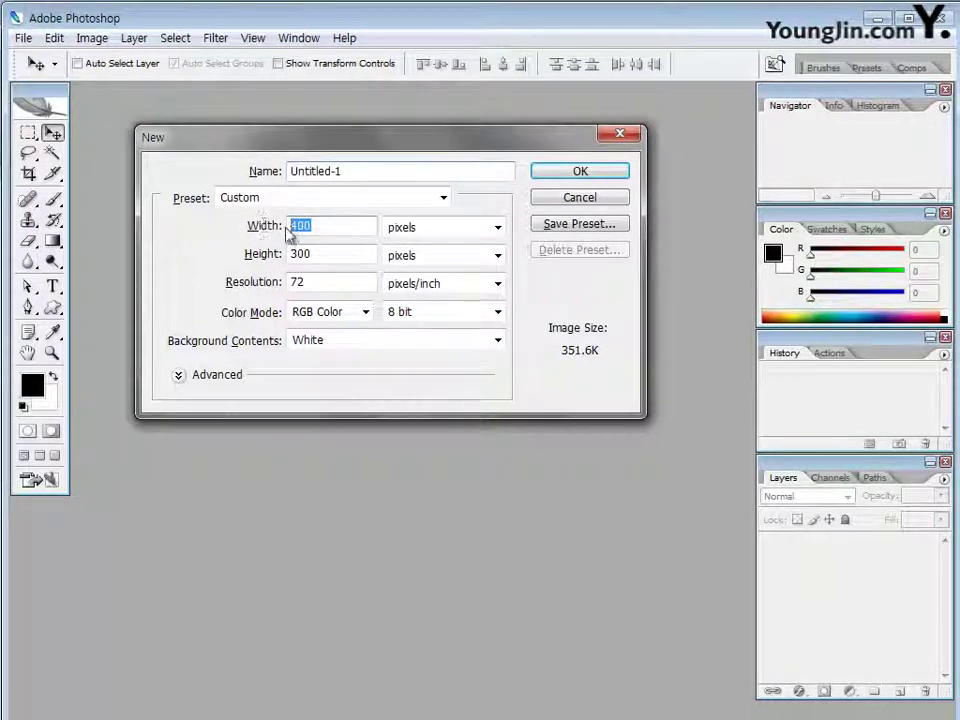
text(400)
key(Tab)
key(Tab)
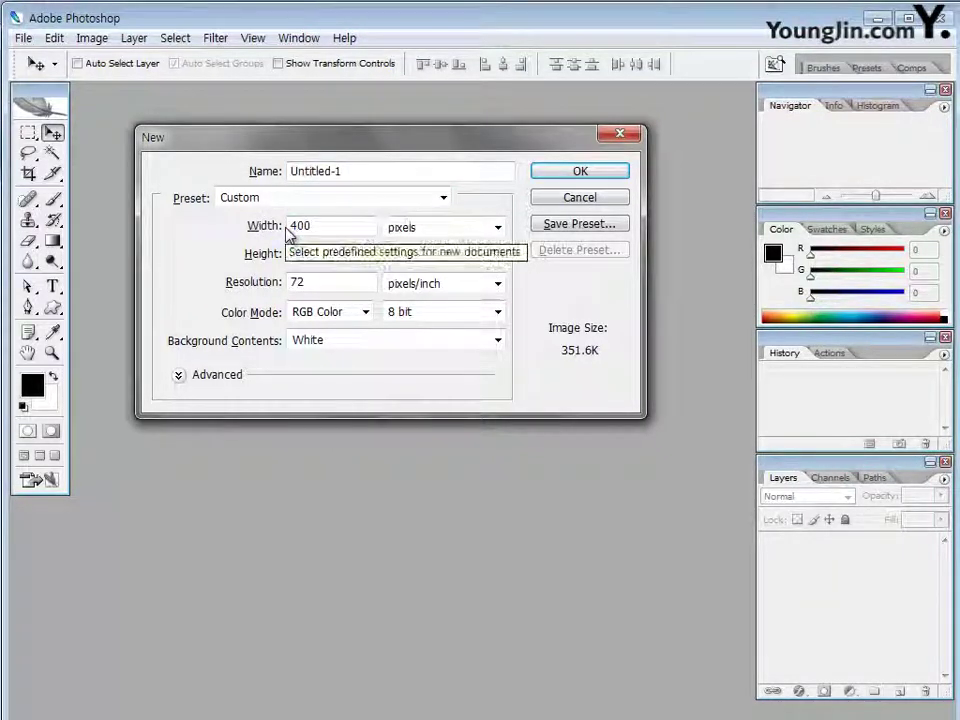
text(250)
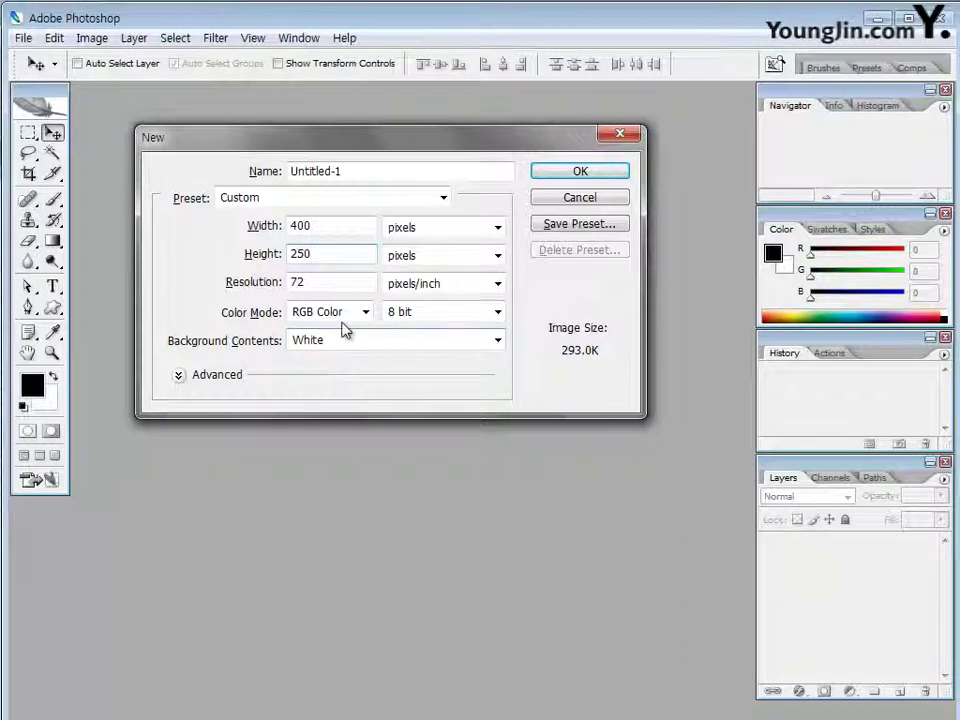
click(574, 175)
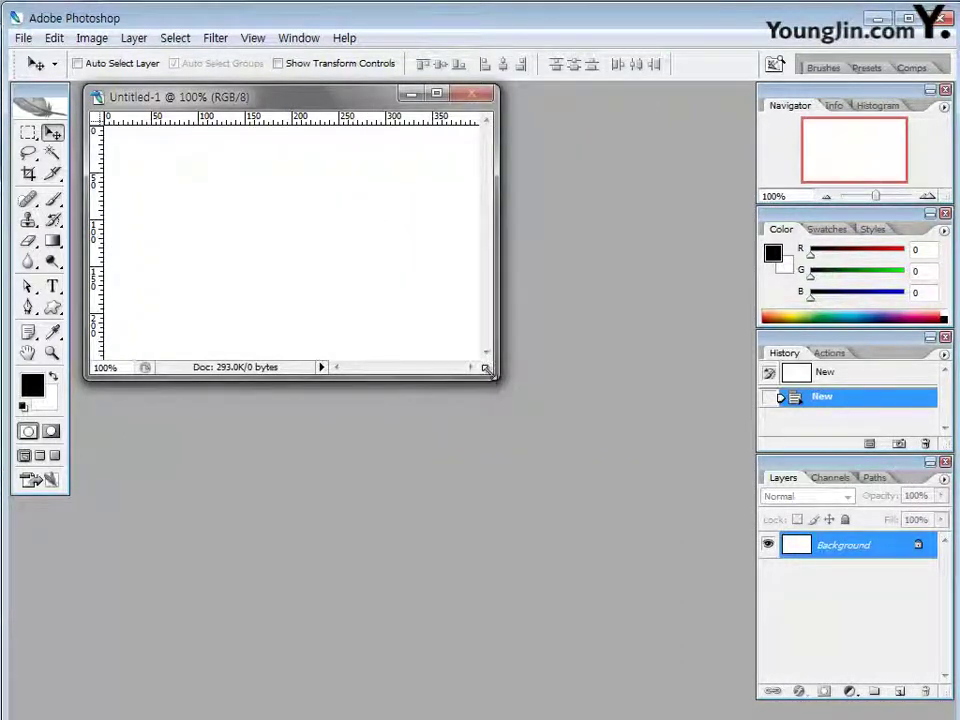
drag(488, 381, 503, 397)
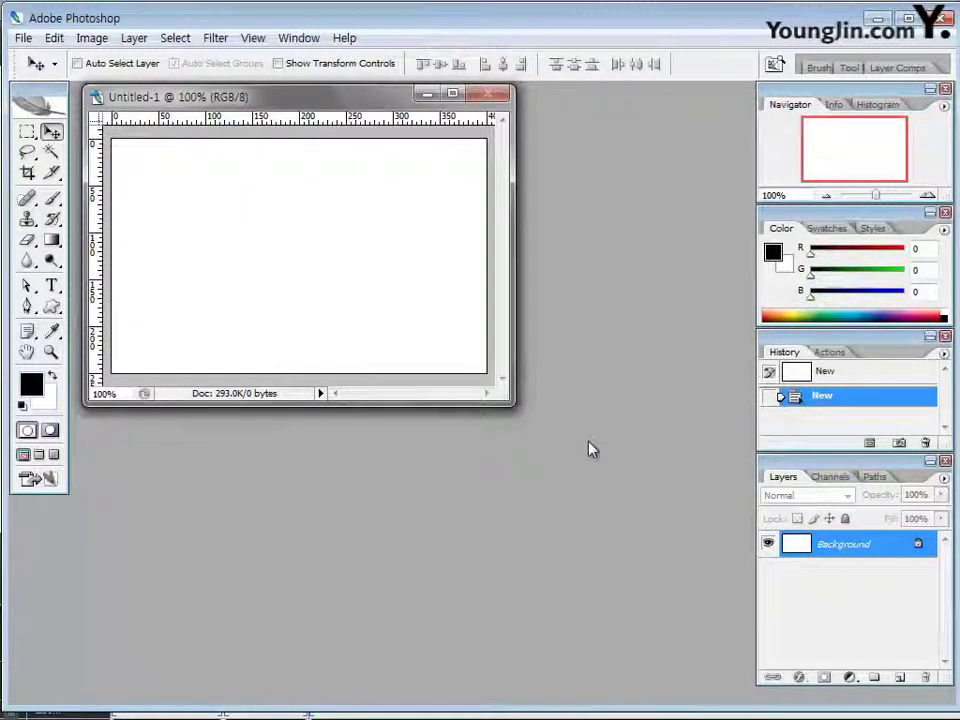
Step: Open the image 2급-2.jpg from the 본문 folder
double_click(443, 463)
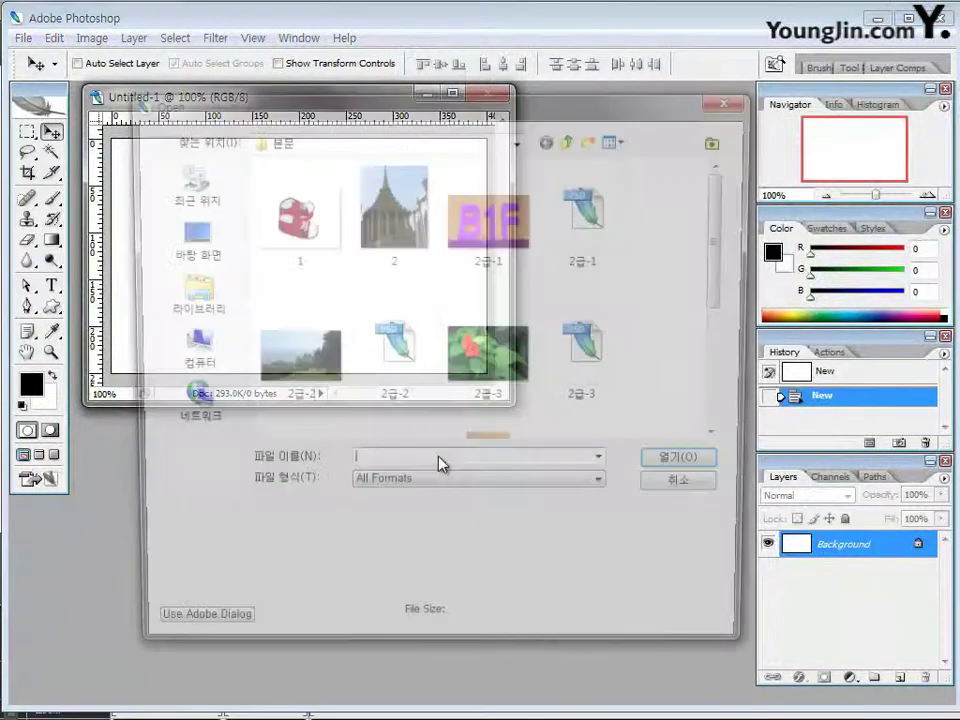
click(311, 381)
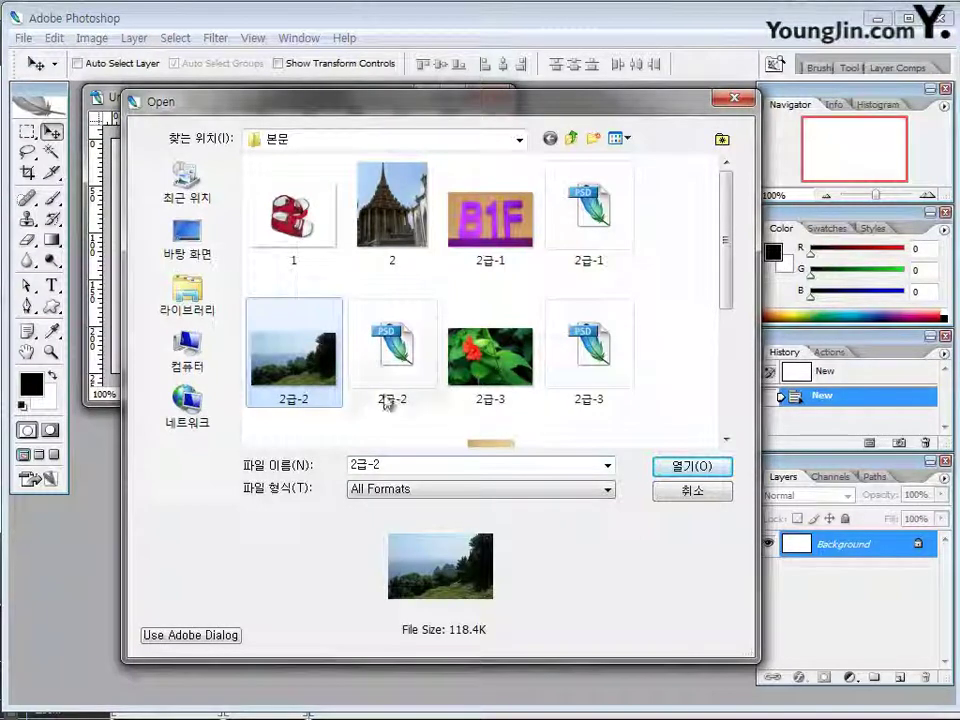
click(690, 465)
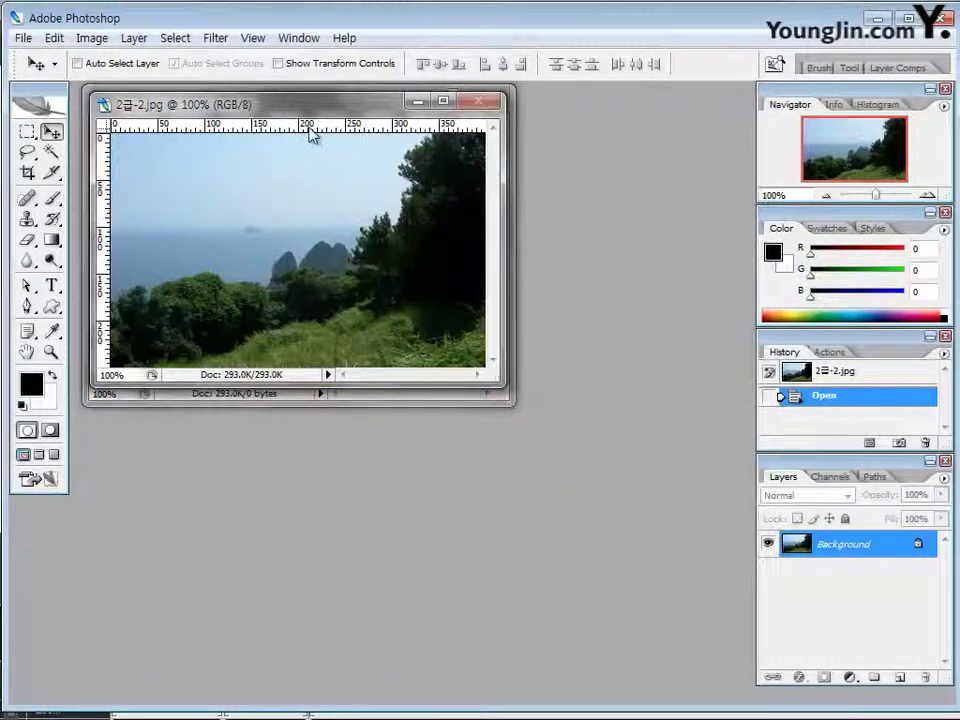
Step: Copy the seaside landscape into the untitled document, align it to cover the canvas, and bring the source image forward
drag(256, 130, 265, 212)
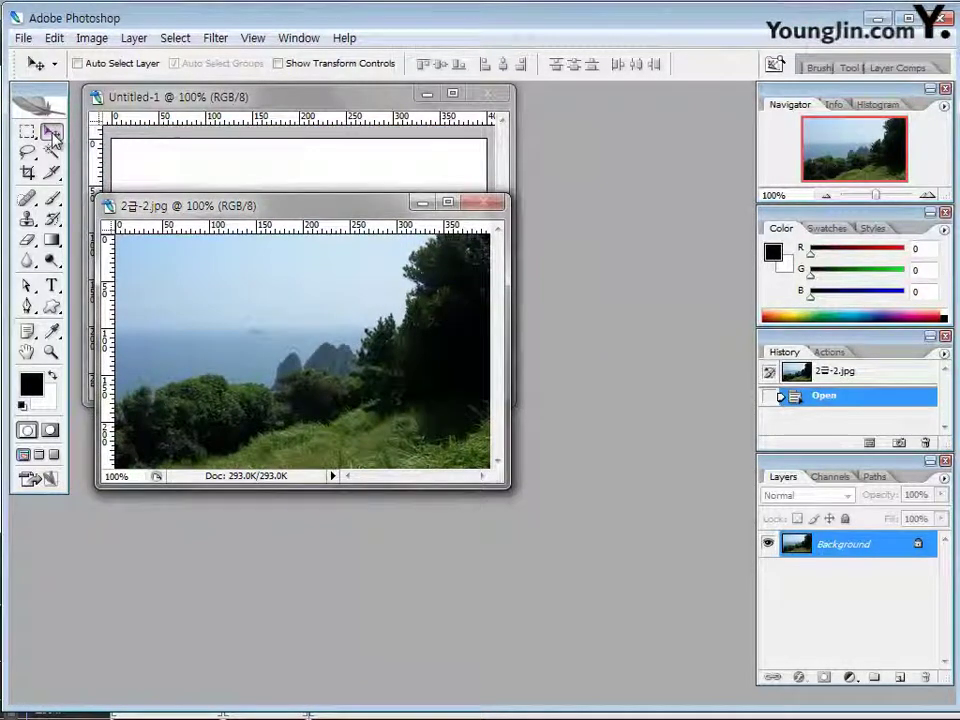
drag(287, 294, 281, 197)
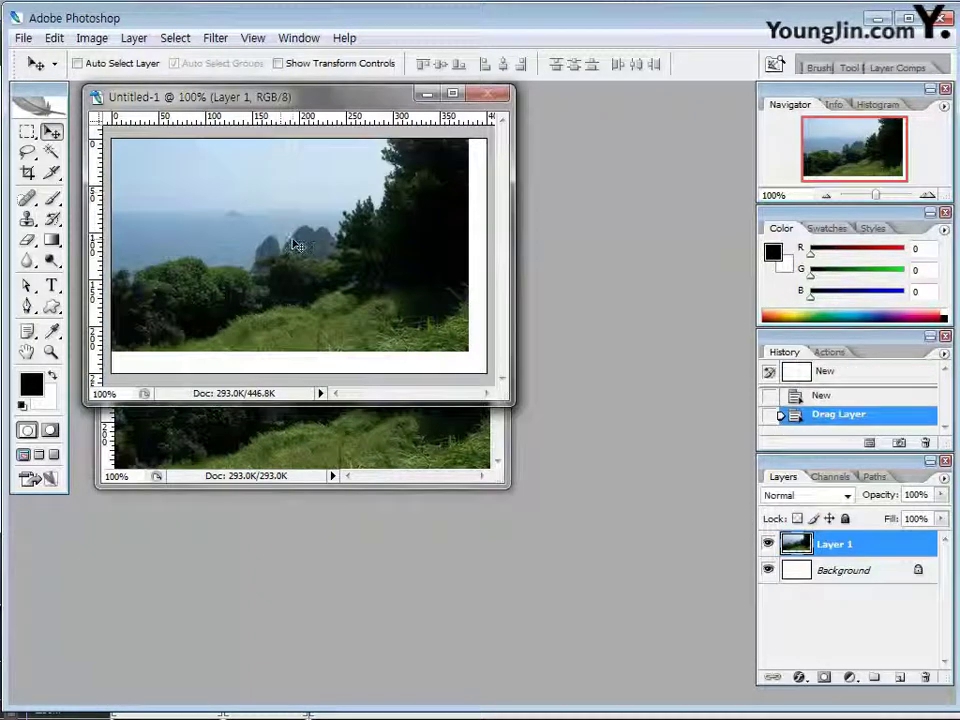
drag(296, 249, 318, 262)
click(420, 452)
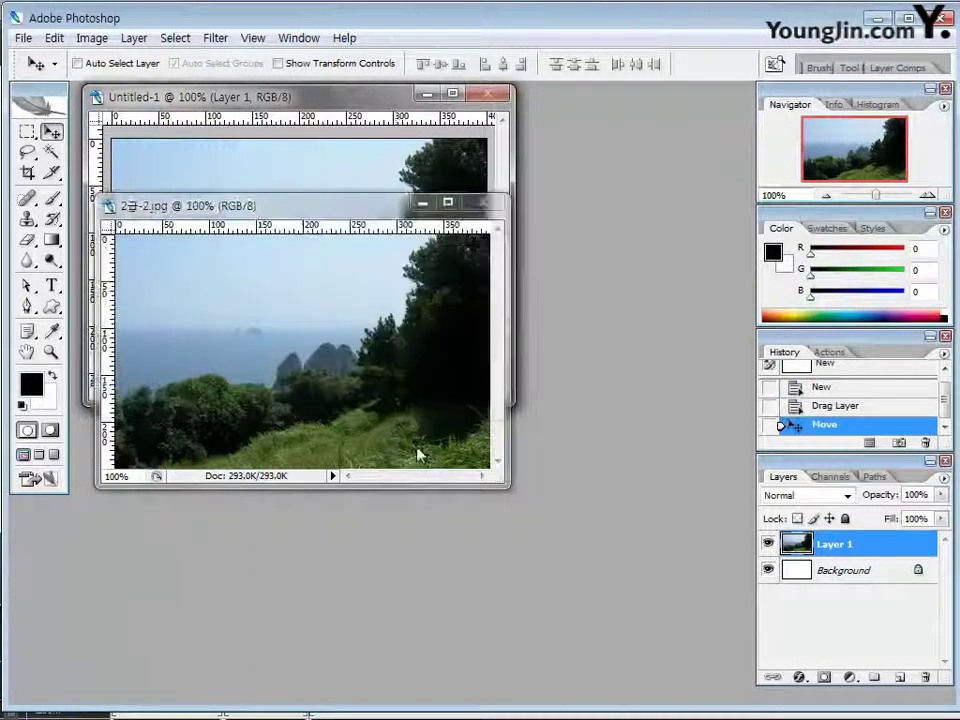
Step: Close the source image 2급-2.jpg and magnify the untitled document to 200% in an enlarged window
click(491, 205)
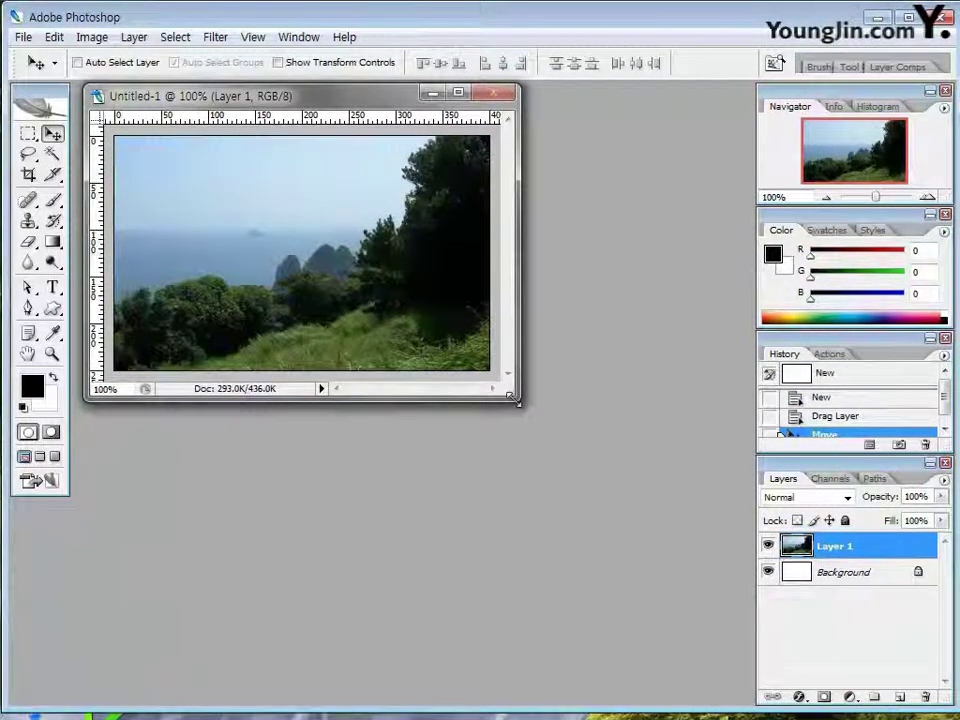
drag(514, 399, 740, 679)
key(ctrl+plus)
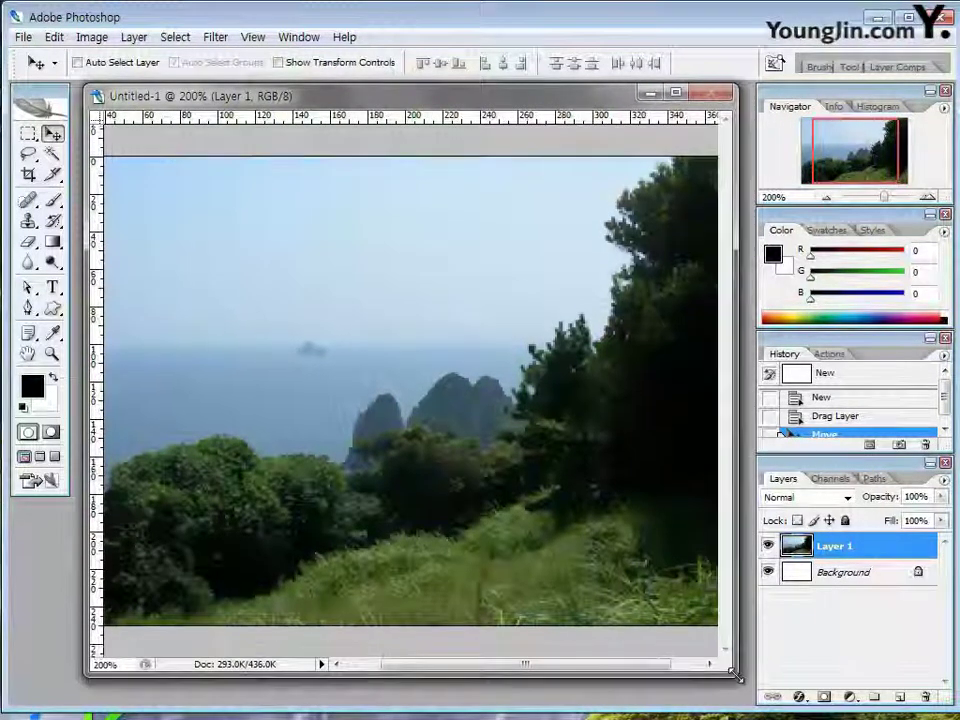
scroll(653, 589, right, 2)
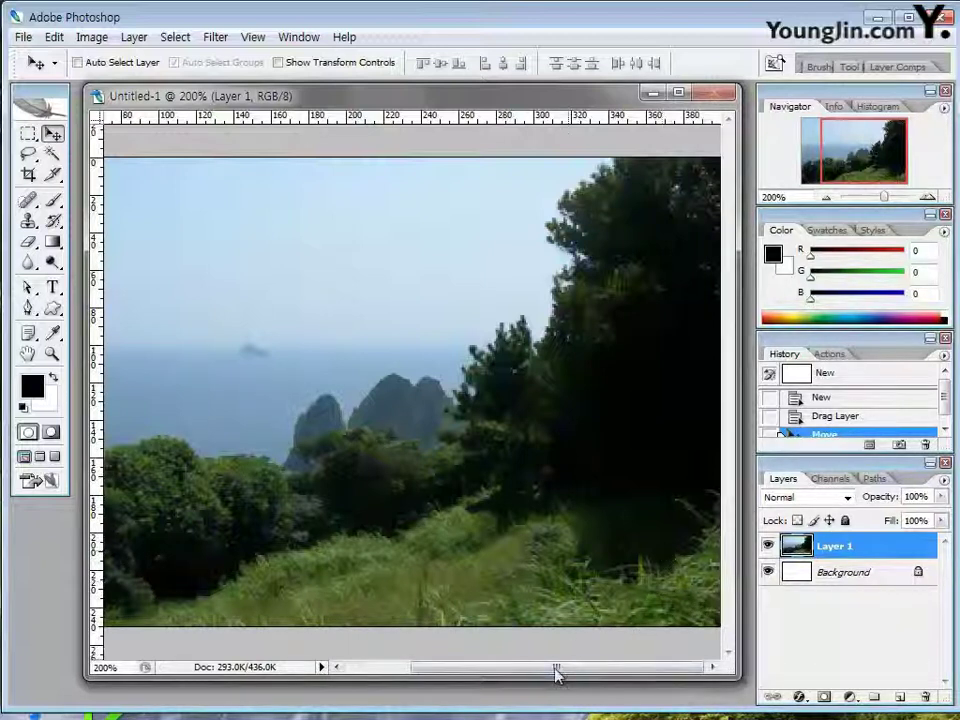
drag(551, 676, 555, 709)
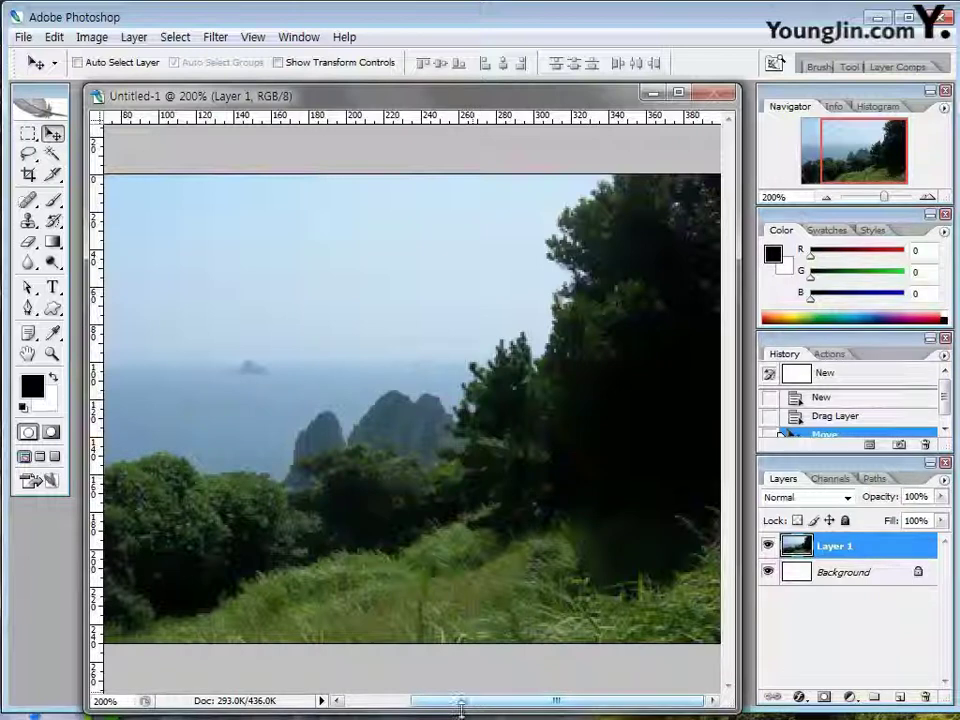
drag(463, 709, 478, 628)
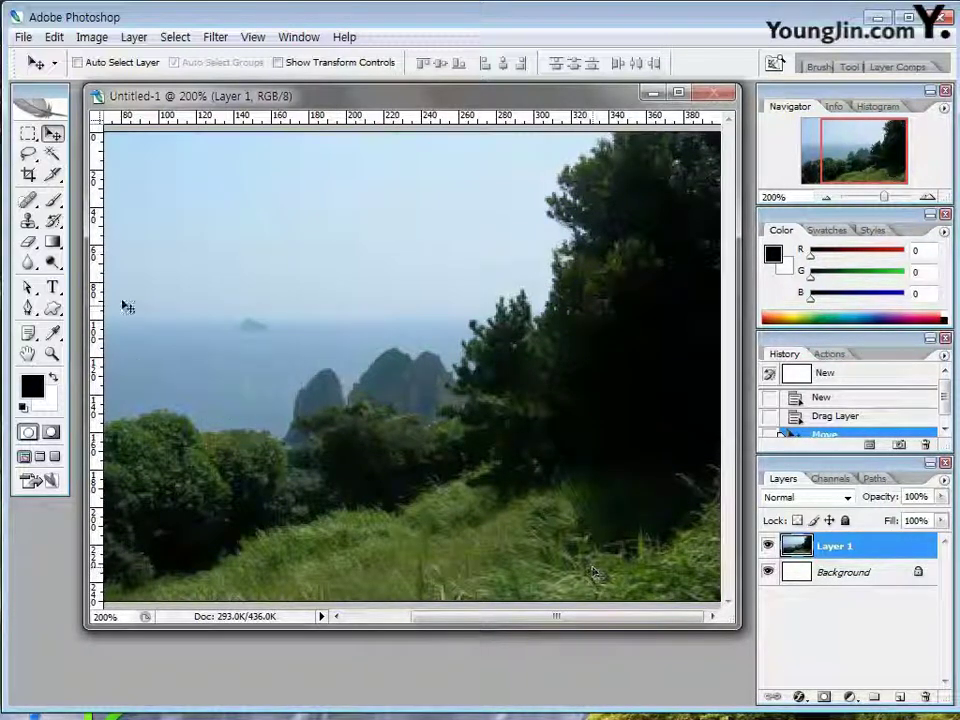
Step: Select the grassy slope in the foreground with the Magic Wand at tolerance 32, adding further grass areas to the selection
click(54, 157)
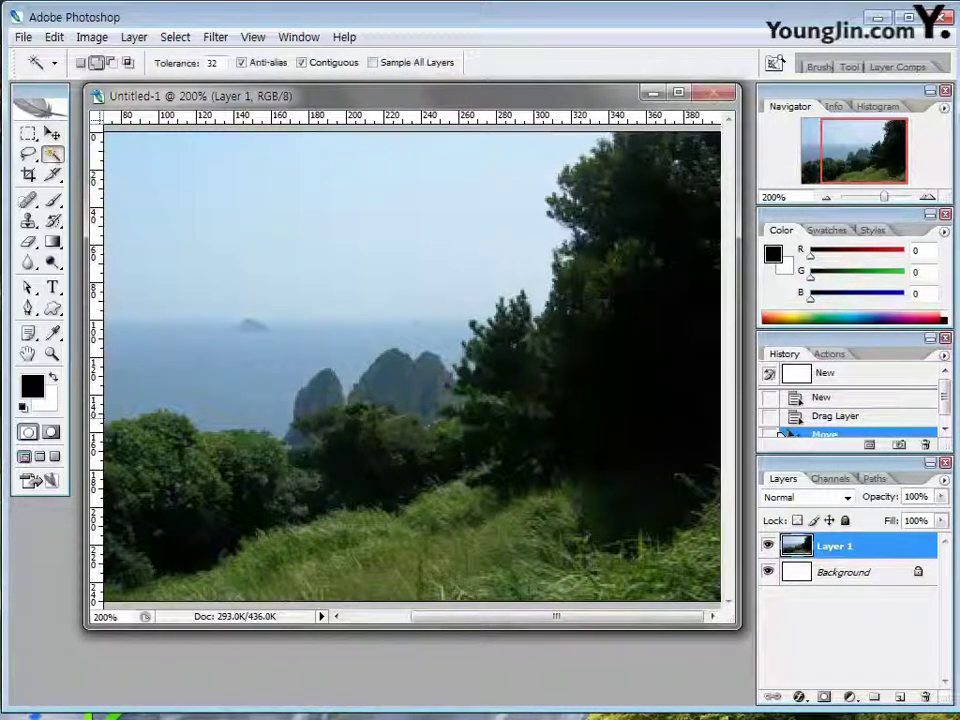
click(460, 535)
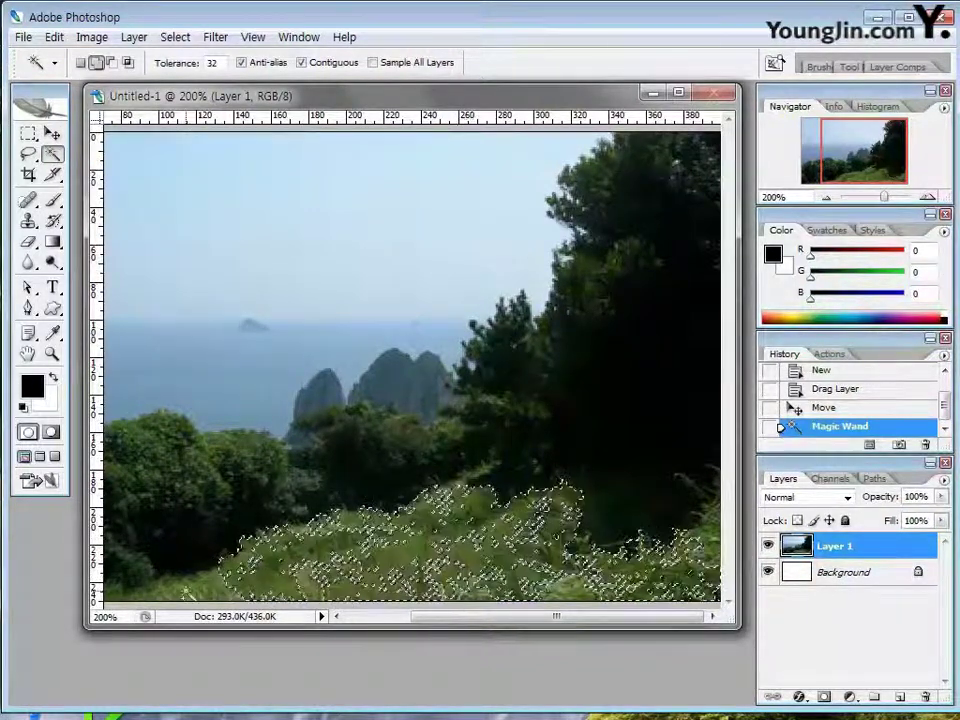
shift+click(392, 443)
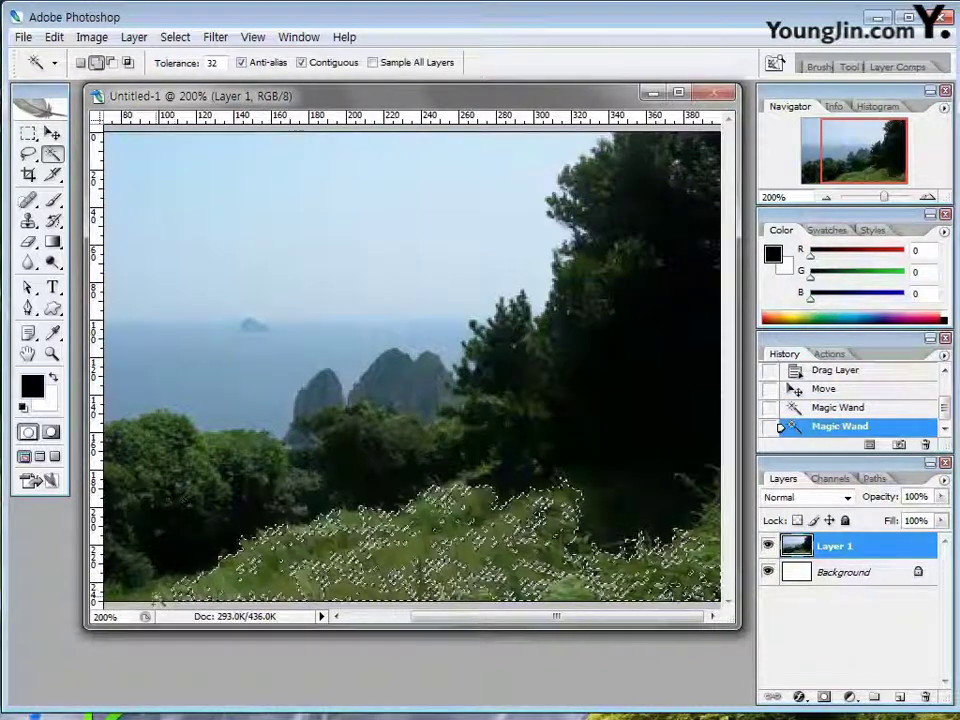
shift+click(450, 560)
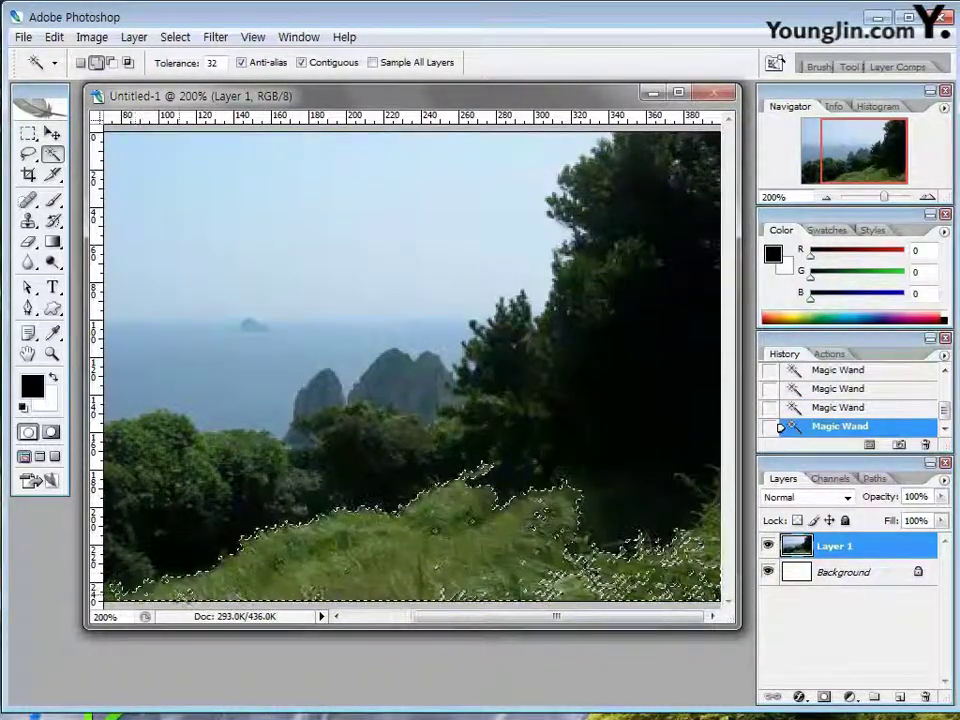
shift+click(313, 598)
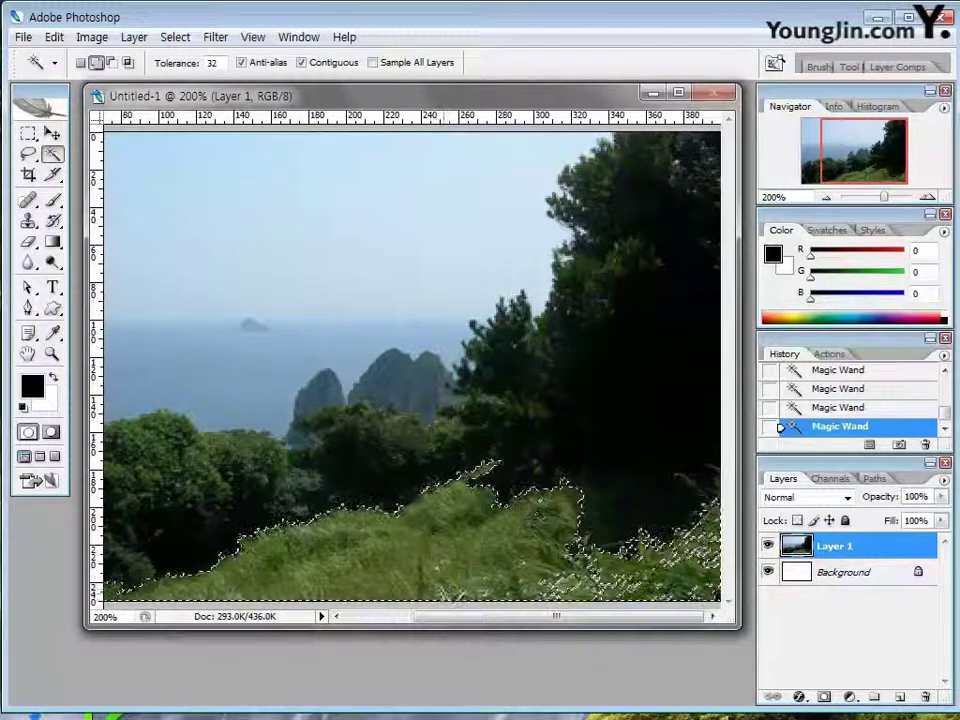
shift+click(600, 500)
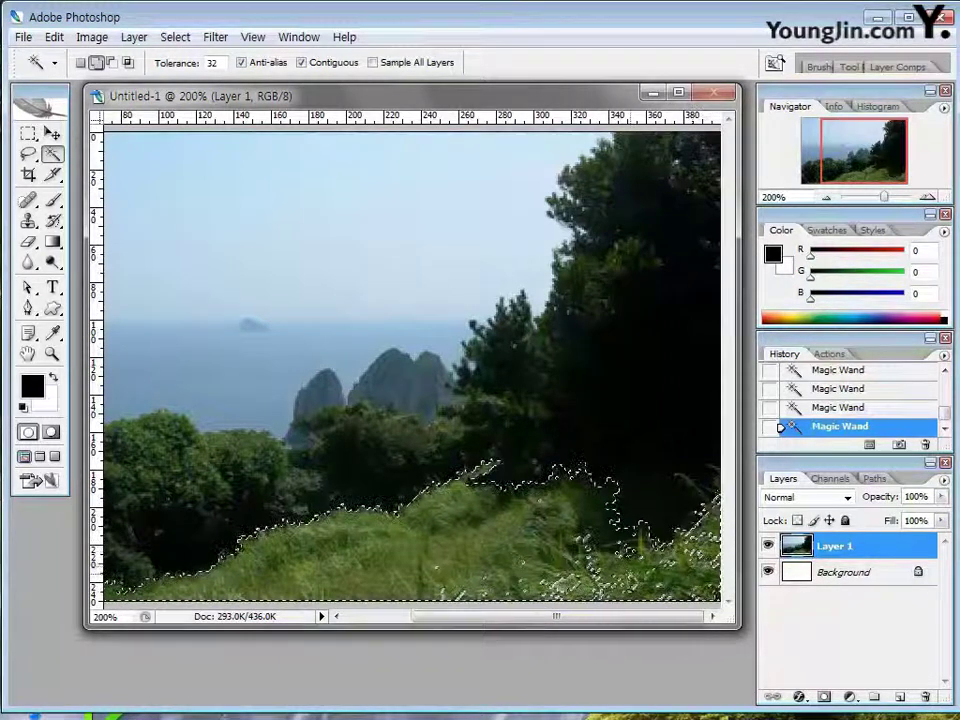
Step: Add the unselected gaps inside the grassy slope to the selection with the Lasso tool
key(l)
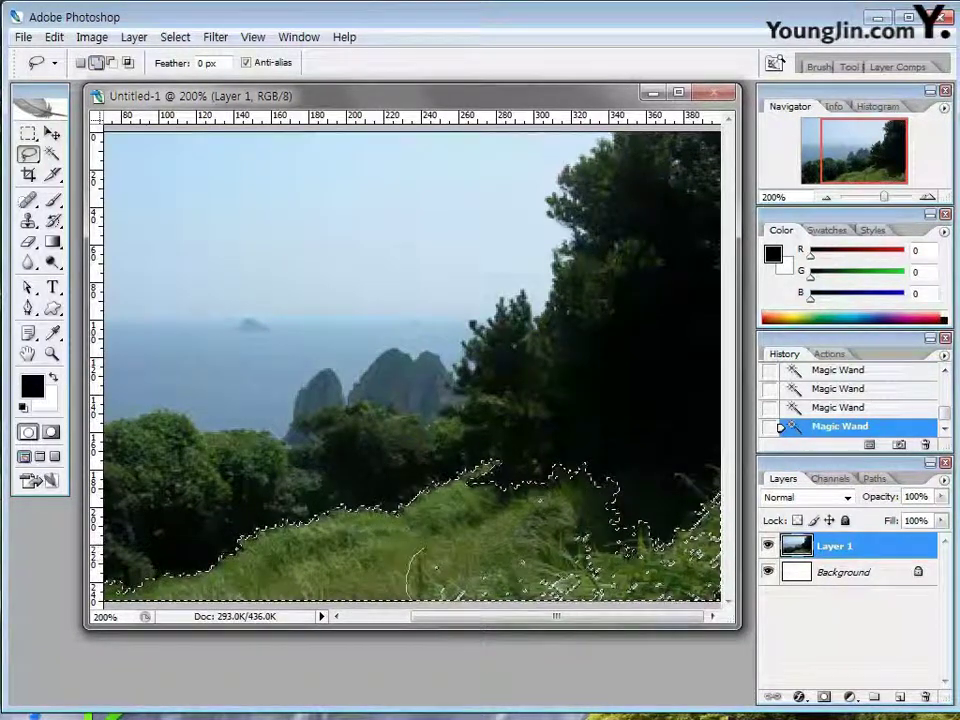
mouse_move(540, 546)
mouse_down()
mouse_move(450, 532)
mouse_move(420, 552)
mouse_up()
mouse_move(533, 500)
mouse_down()
mouse_move(556, 476)
mouse_move(578, 505)
mouse_move(540, 497)
mouse_up()
drag(558, 548, 605, 555)
drag(470, 484, 555, 470)
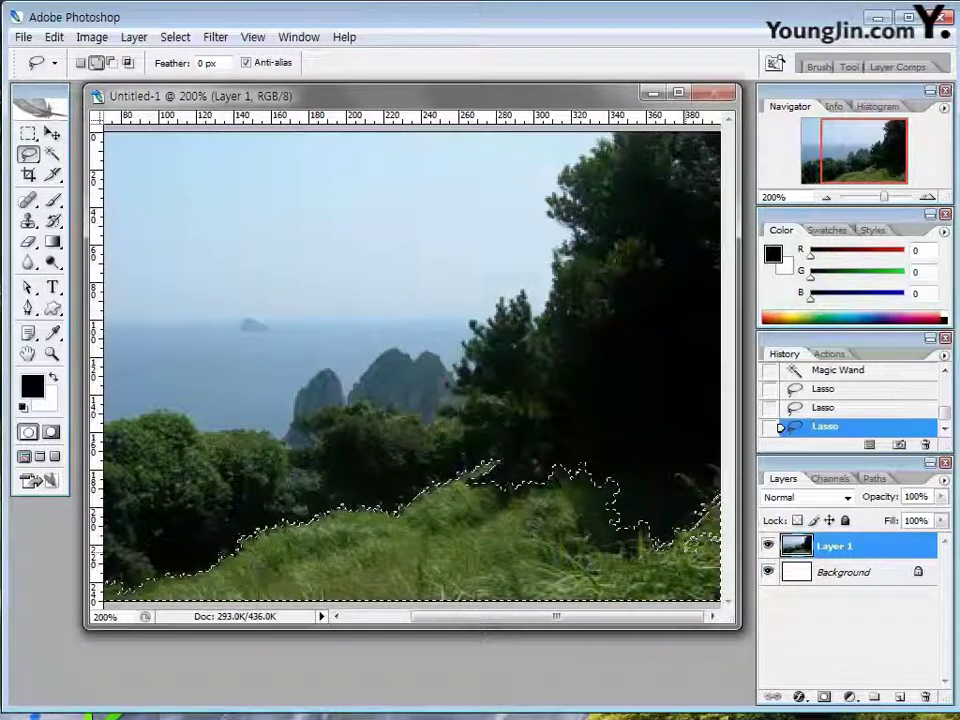
drag(700, 492, 665, 545)
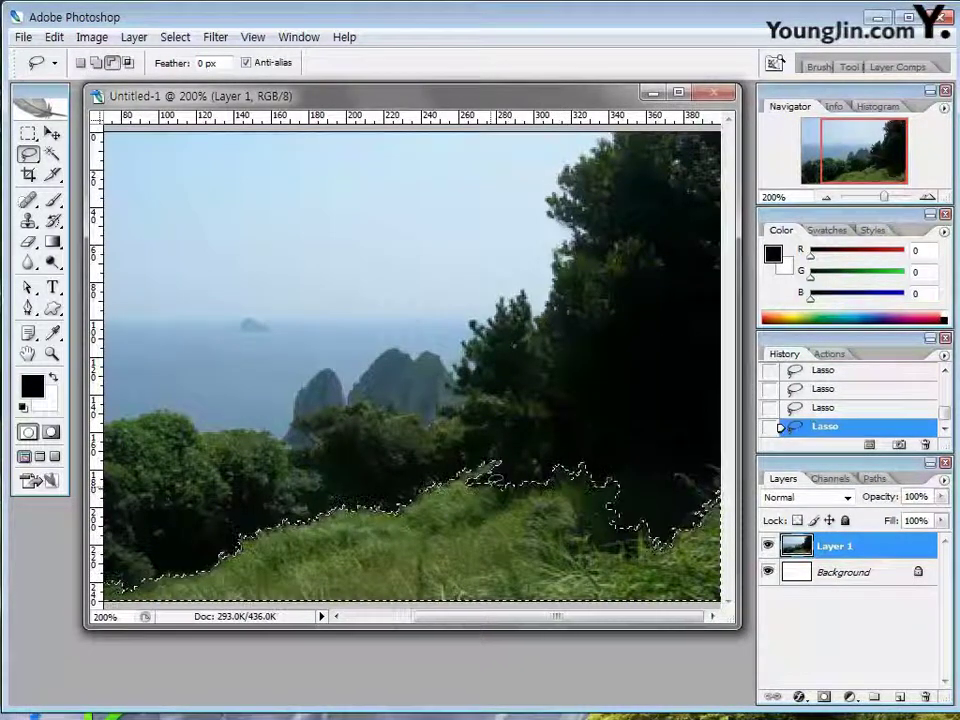
Step: Subtract the dark area above the slope's edge from the selection with the Lasso, and restore the document to 100% in a smaller window
mouse_move(560, 493)
mouse_down()
mouse_move(603, 534)
mouse_move(642, 542)
mouse_move(656, 533)
mouse_move(666, 468)
mouse_move(564, 415)
mouse_move(534, 417)
mouse_move(494, 464)
mouse_up()
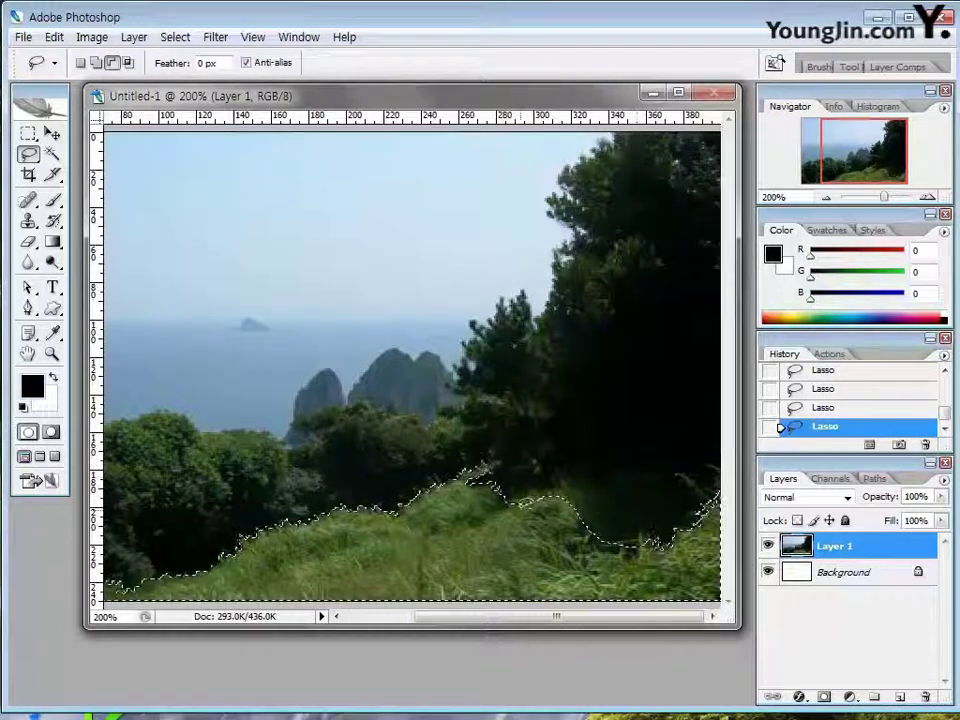
key(ctrl+minus)
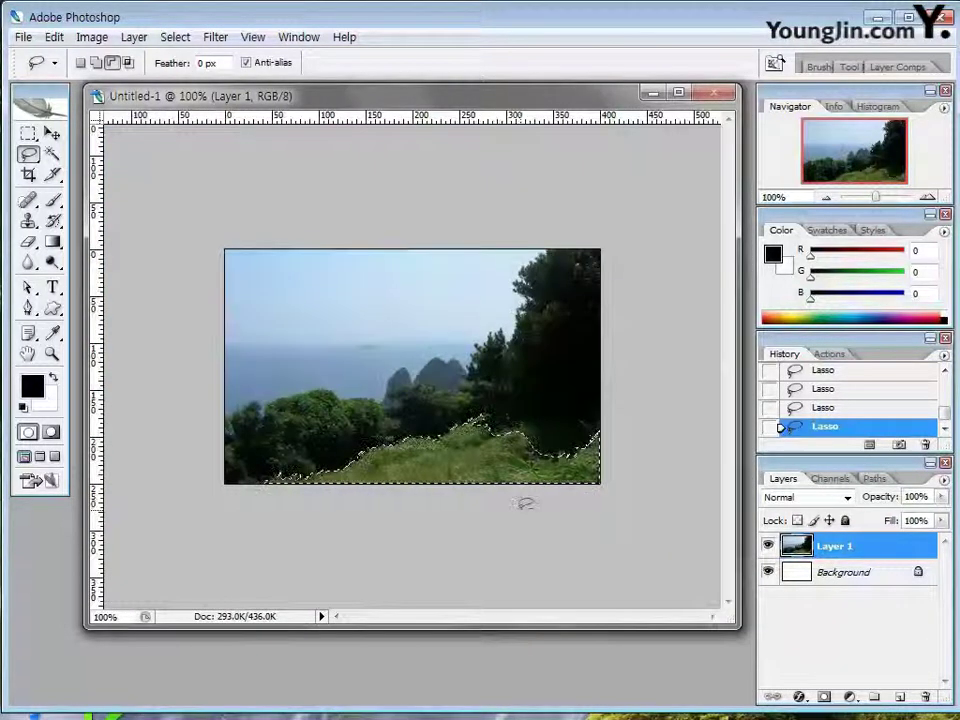
drag(739, 627, 541, 406)
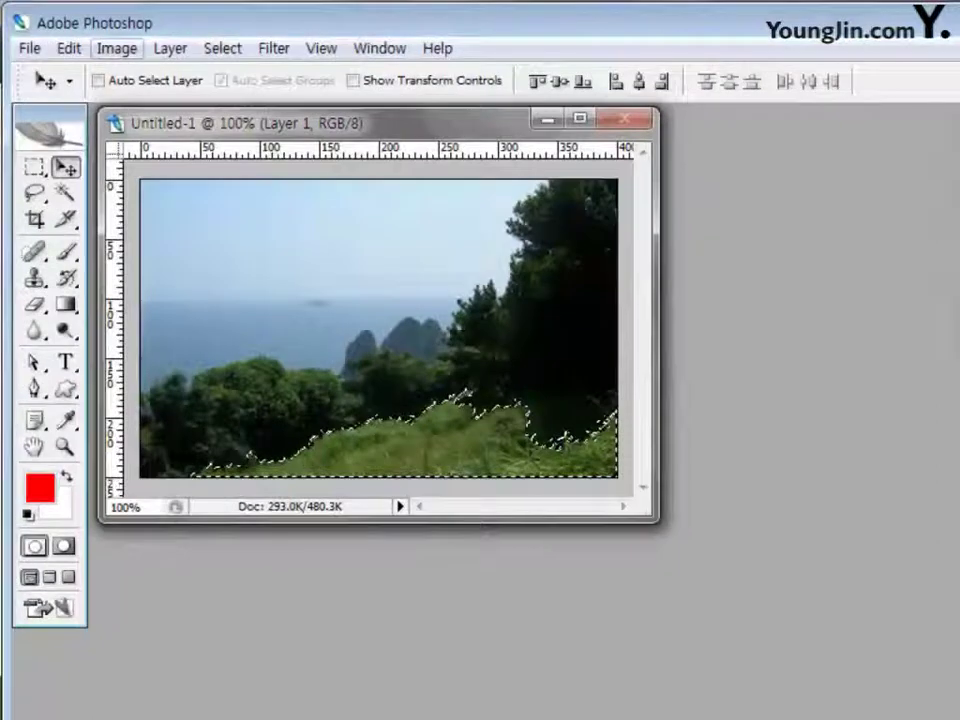
Step: Desaturate the selected grassy slope
click(148, 61)
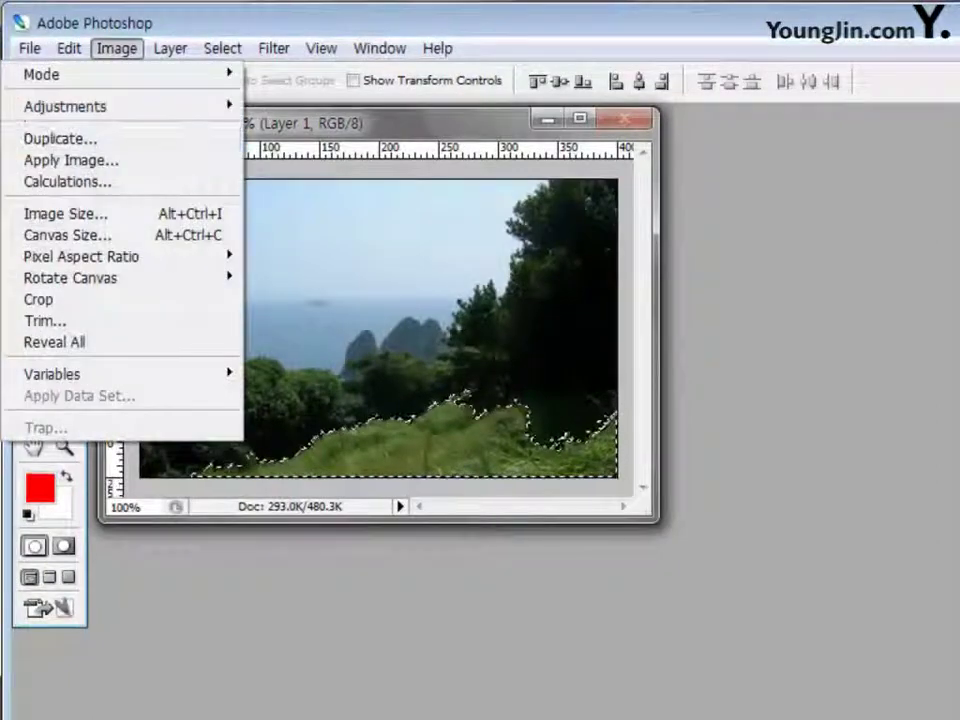
mouse_move(65, 106)
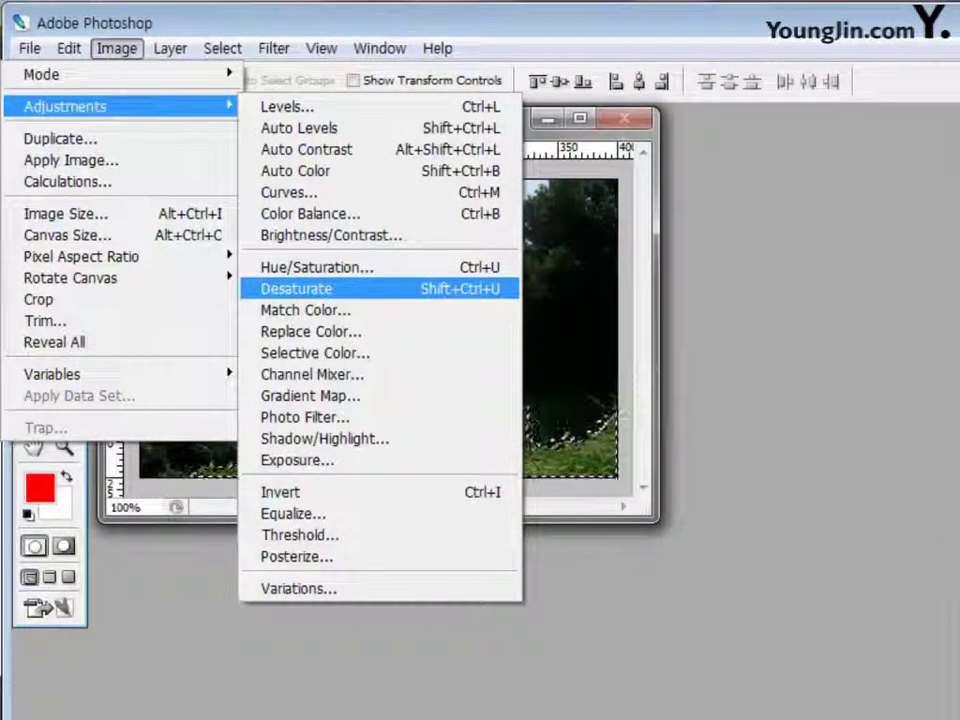
key(Return)
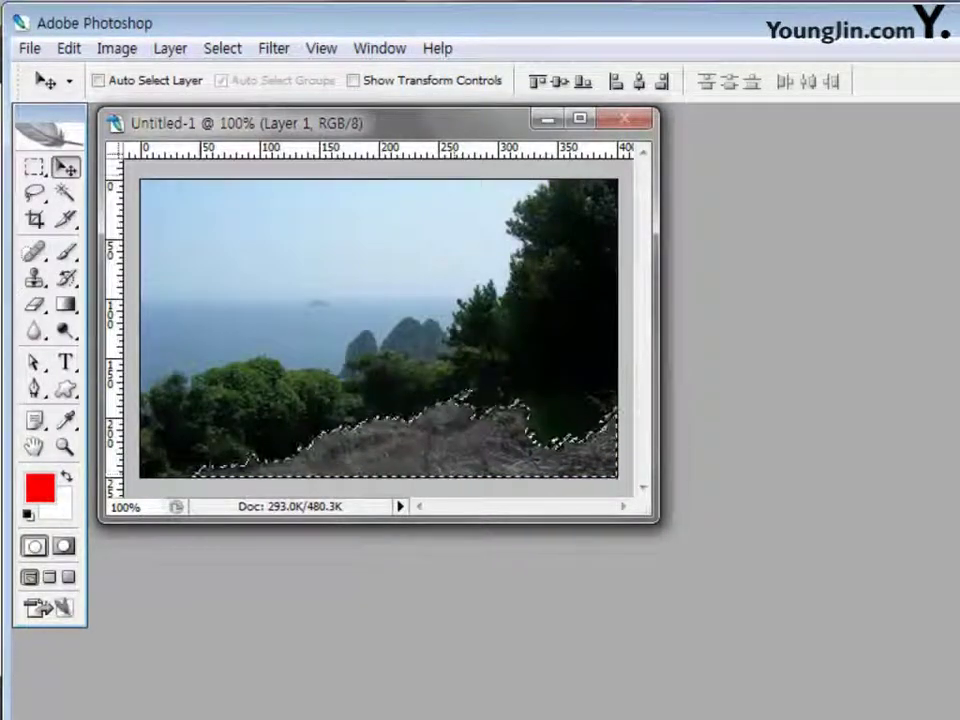
Step: Tint the selected slope brown with midtone Color Balance levels of 40, -20 and -100, and deselect it
click(116, 48)
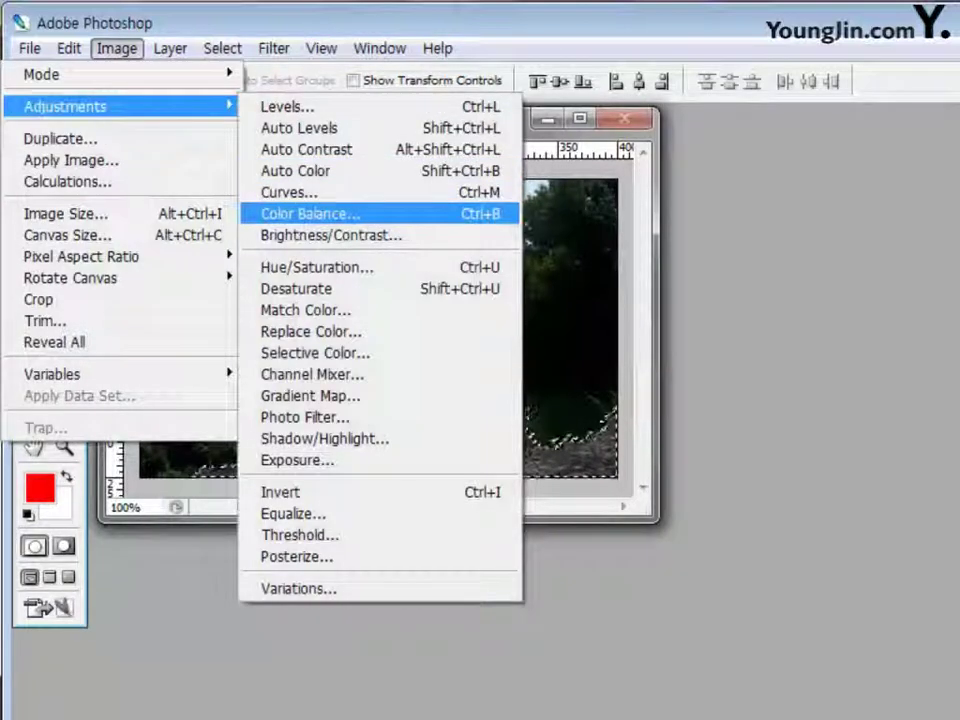
key(Return)
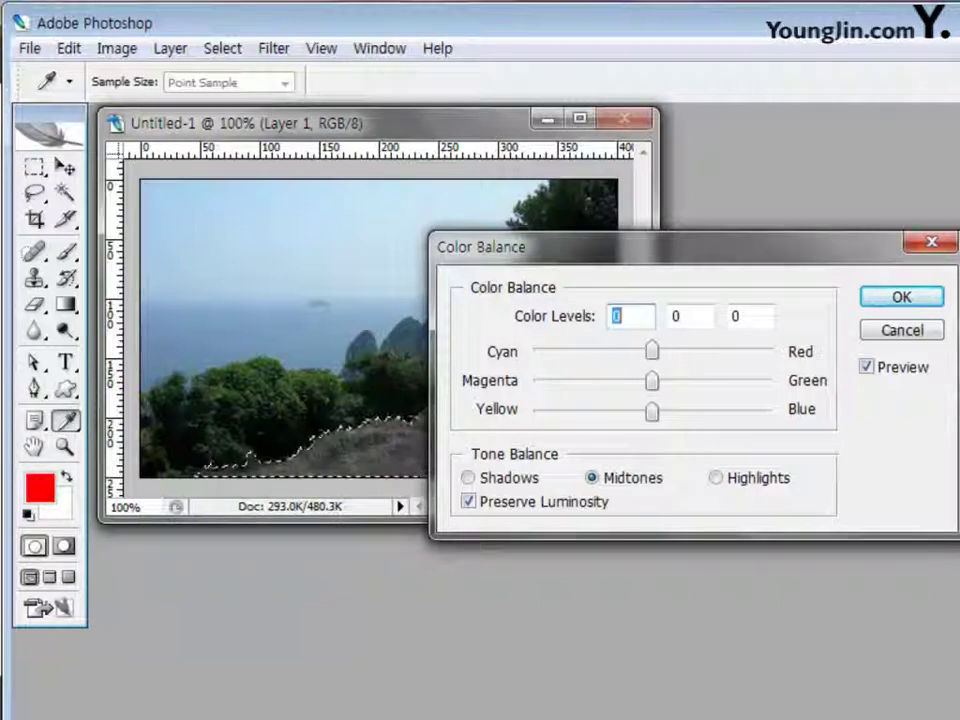
text(40)
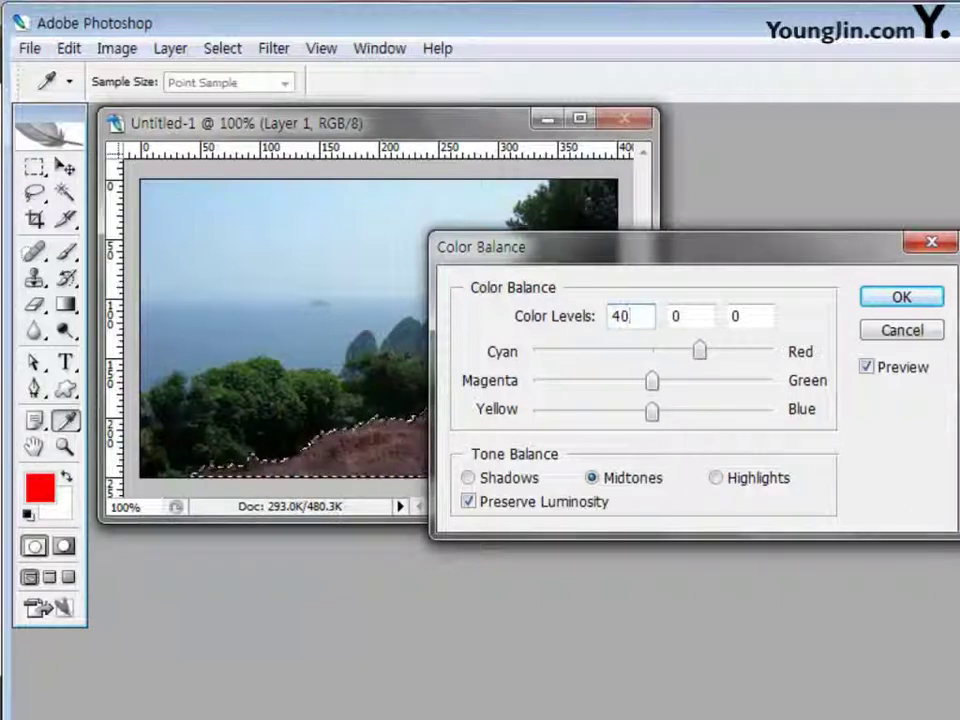
key(Tab)
text(-20)
key(Tab)
text(-)
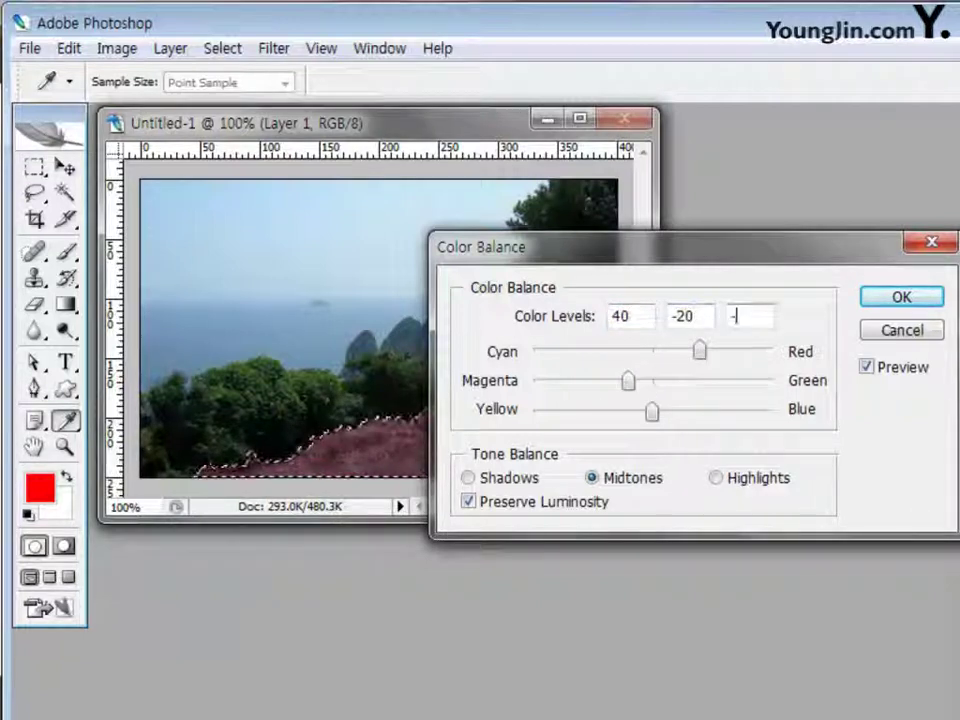
text(100)
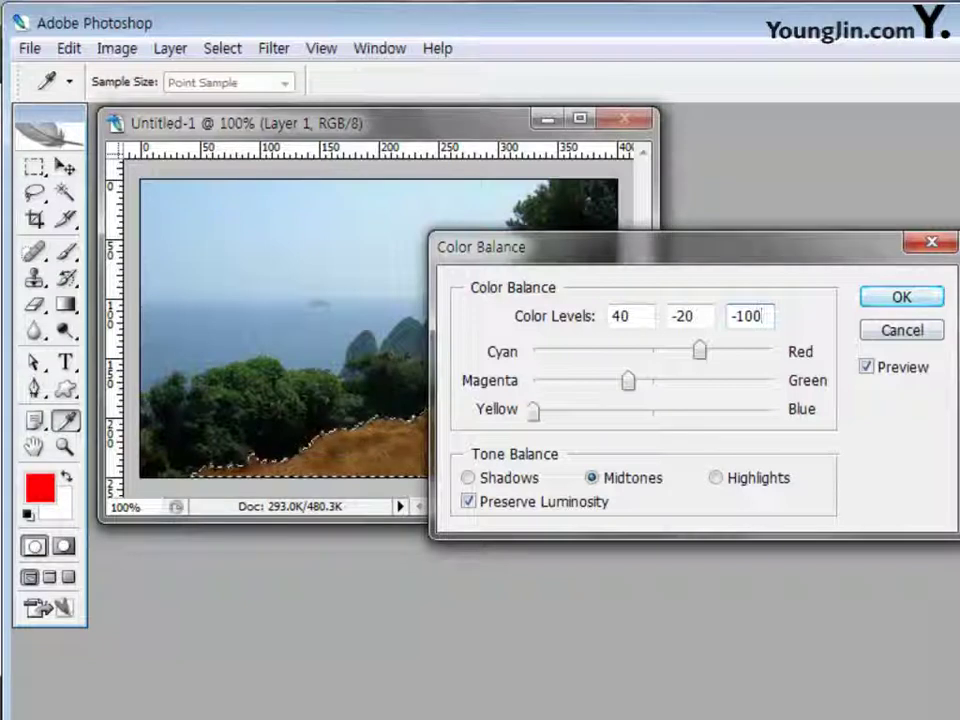
key(Return)
key(v)
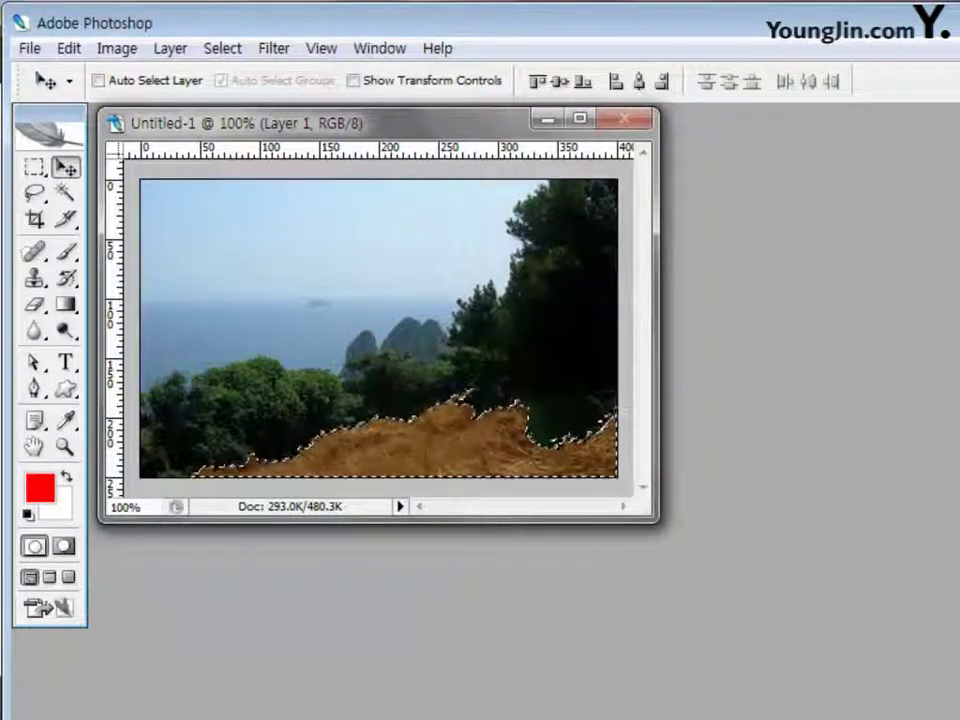
key(ctrl+d)
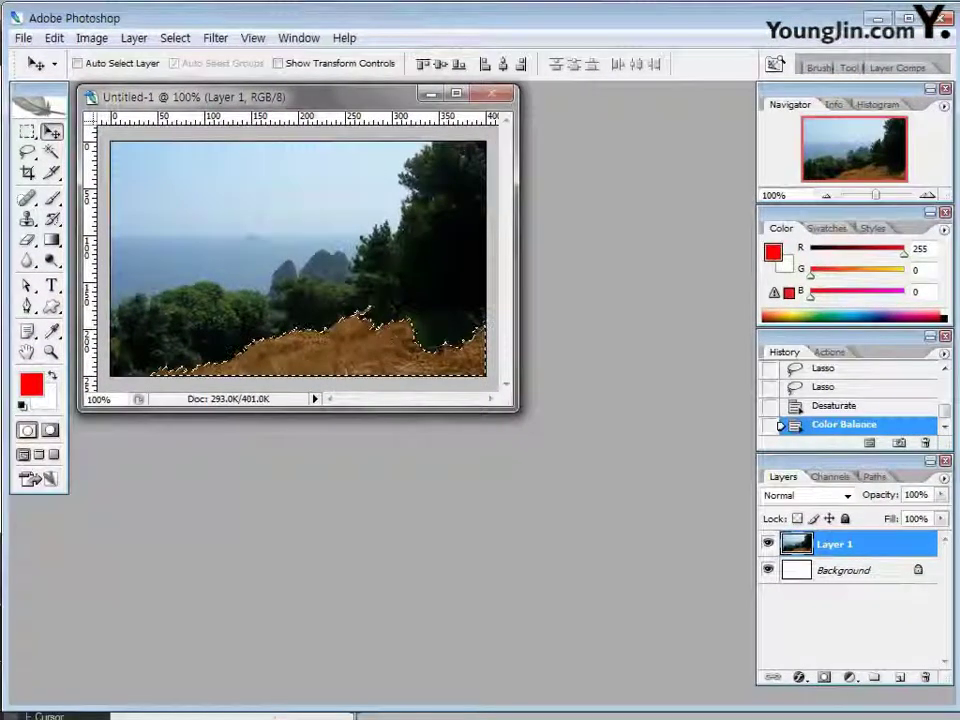
key(ctrl+d)
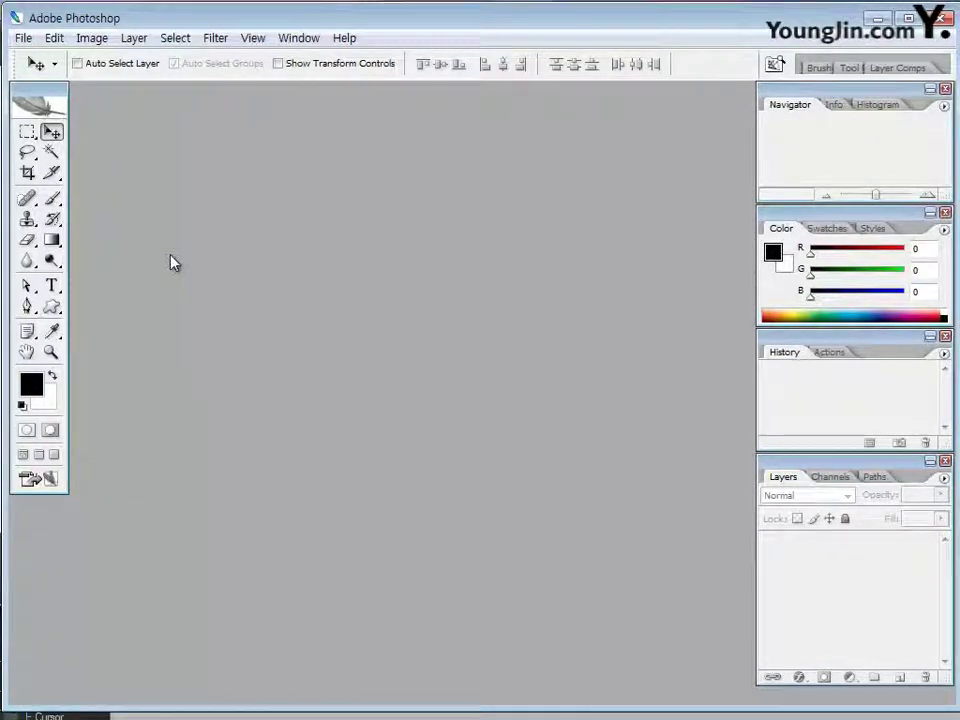
Step: Create a 500 × 340 pixel RGB document at 72 pixels/inch with a white background, and enlarge its window around the canvas
key(ctrl+n)
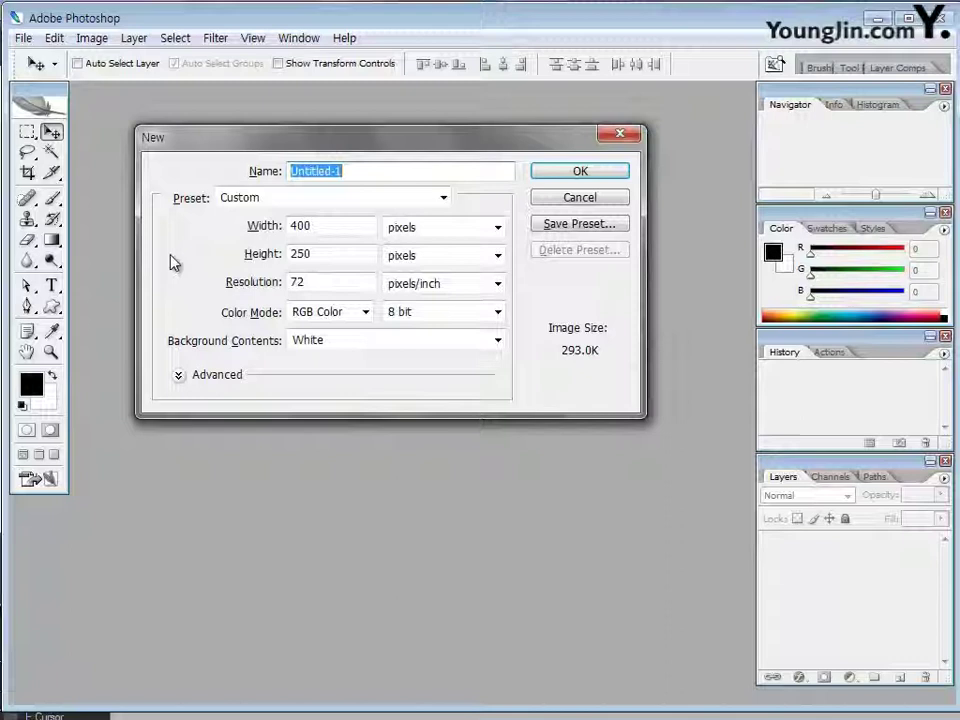
click(341, 233)
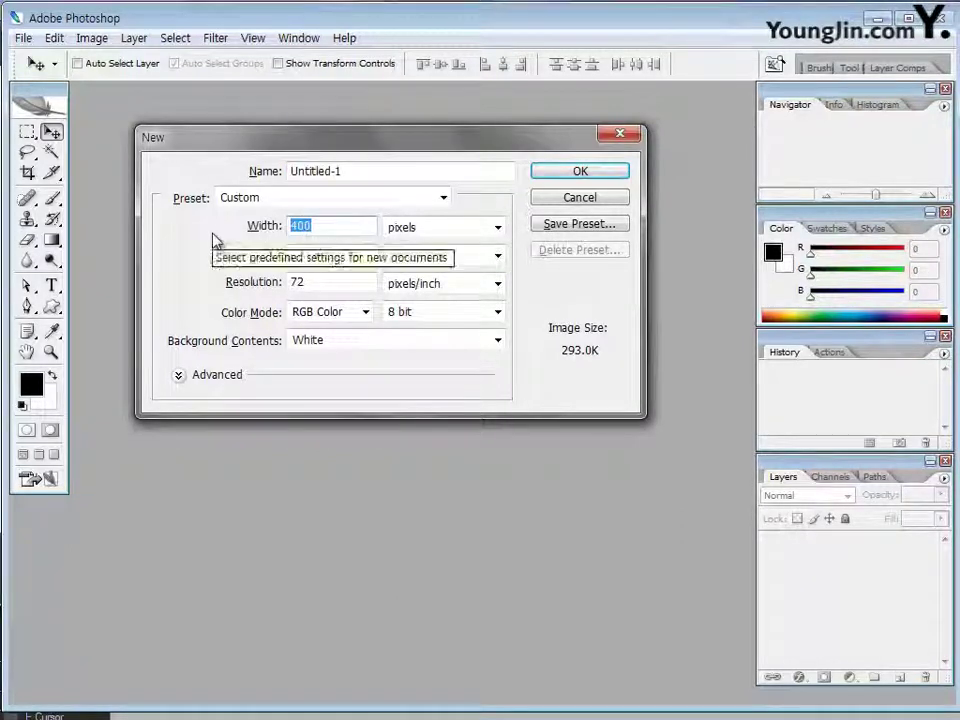
text(500)
key(Tab)
key(Tab)
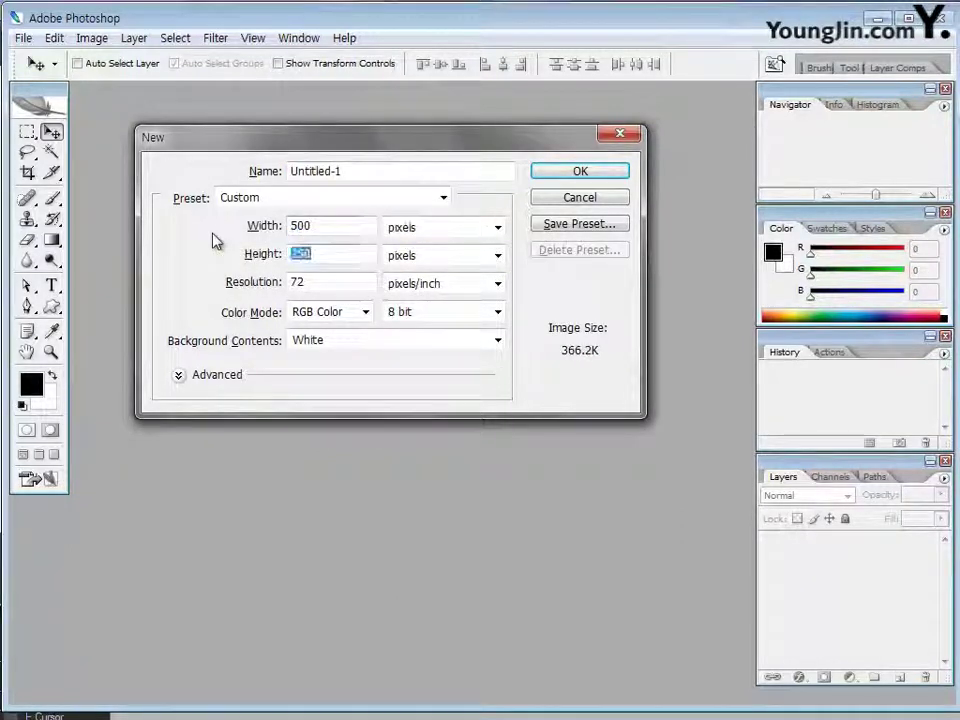
text(340)
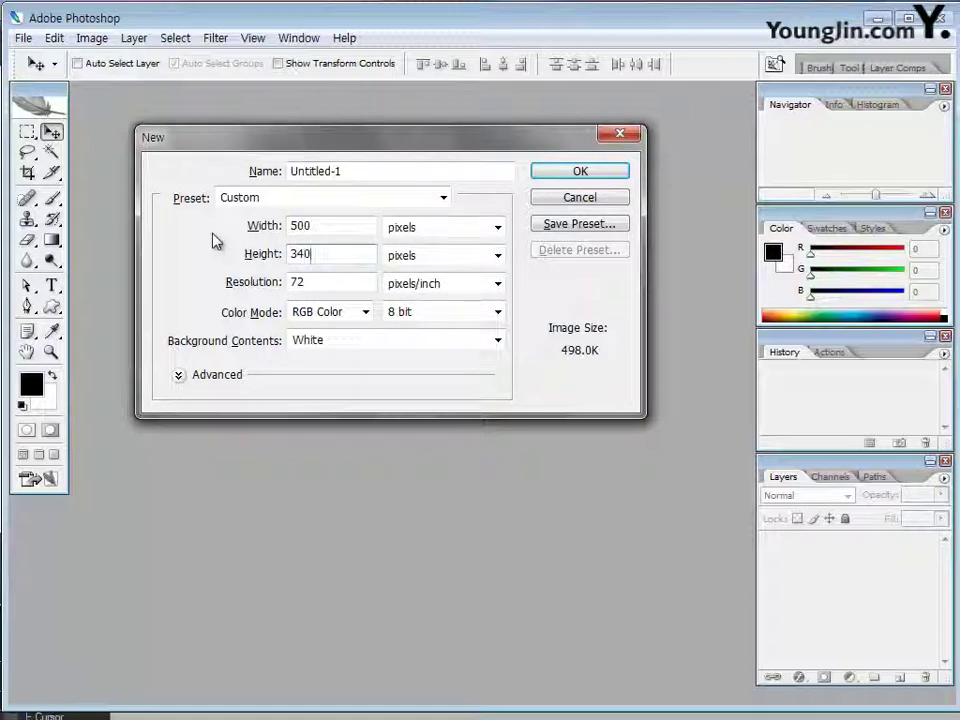
click(336, 285)
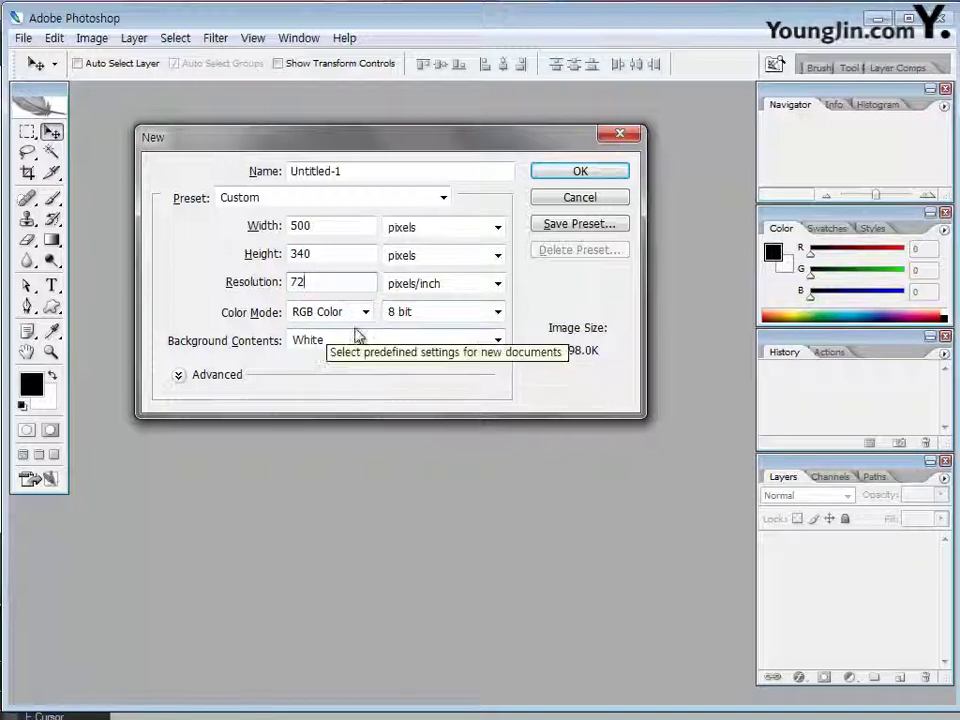
click(563, 175)
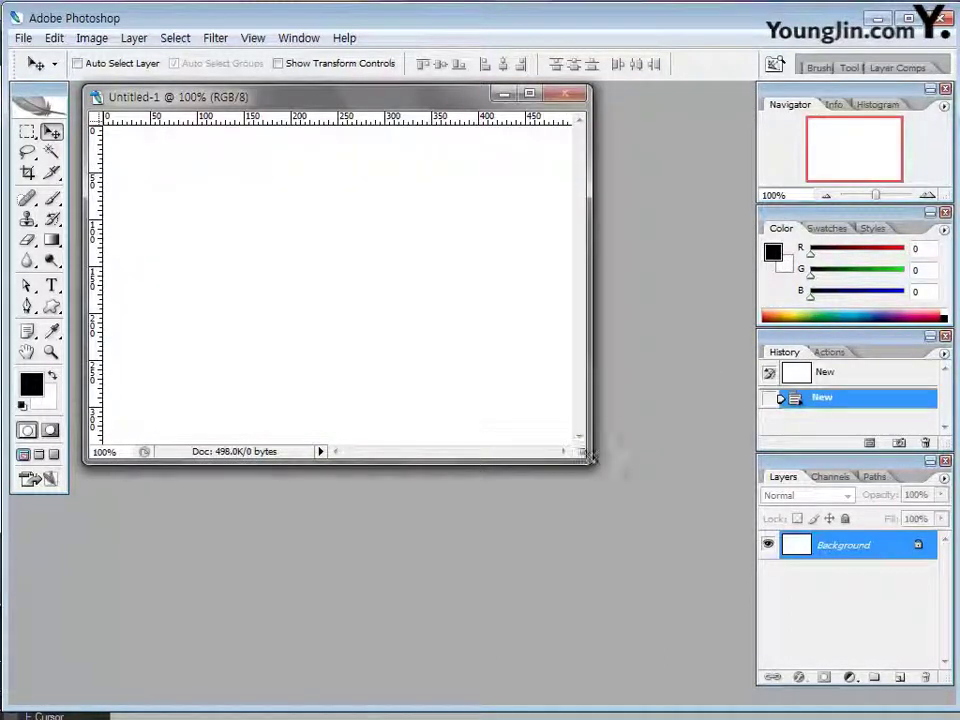
drag(588, 459, 603, 481)
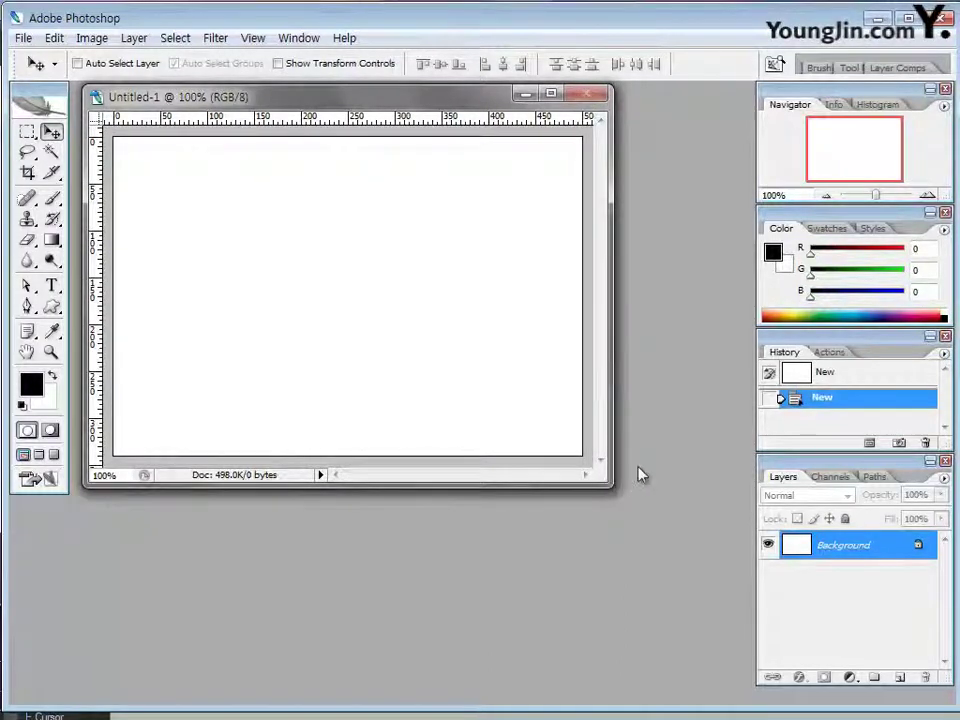
Step: Open the image 2급-3 and move its window down so the blank document's canvas shows above it
double_click(645, 390)
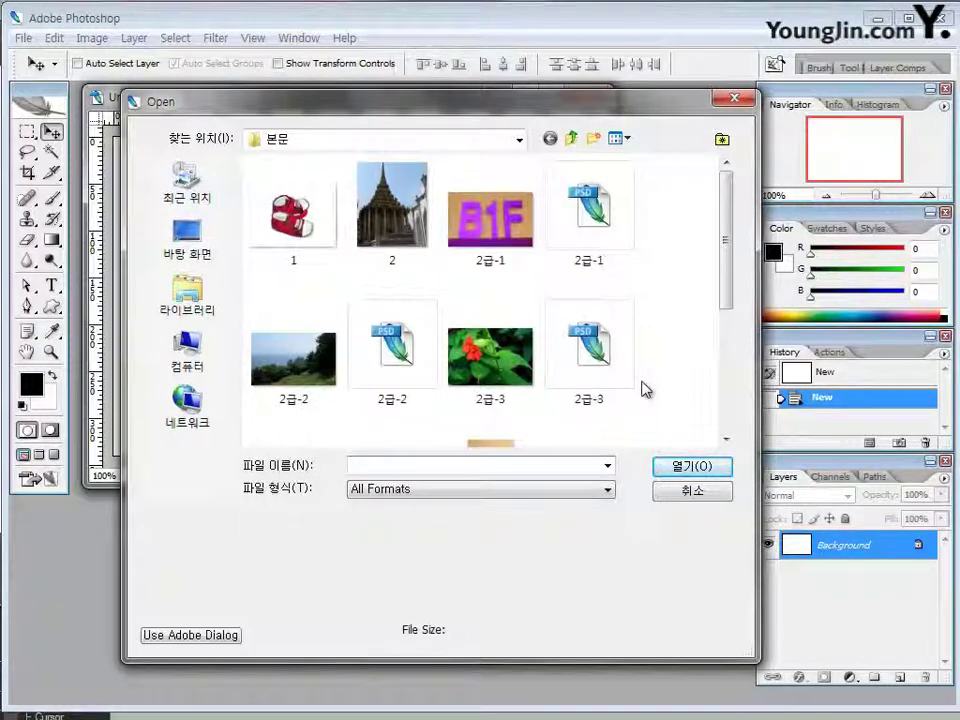
click(490, 355)
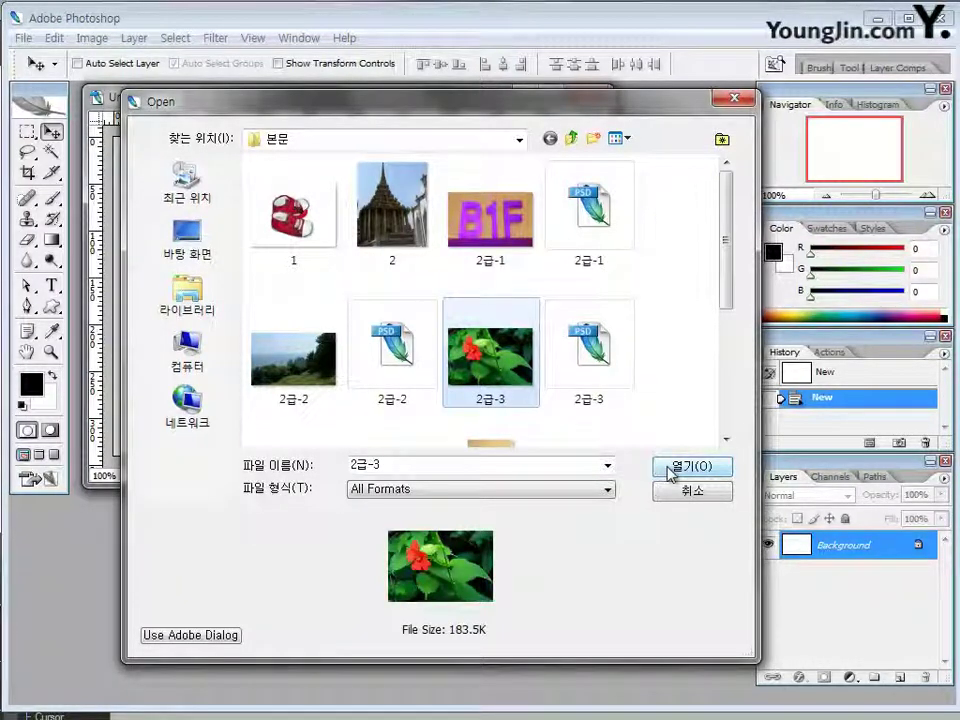
click(668, 472)
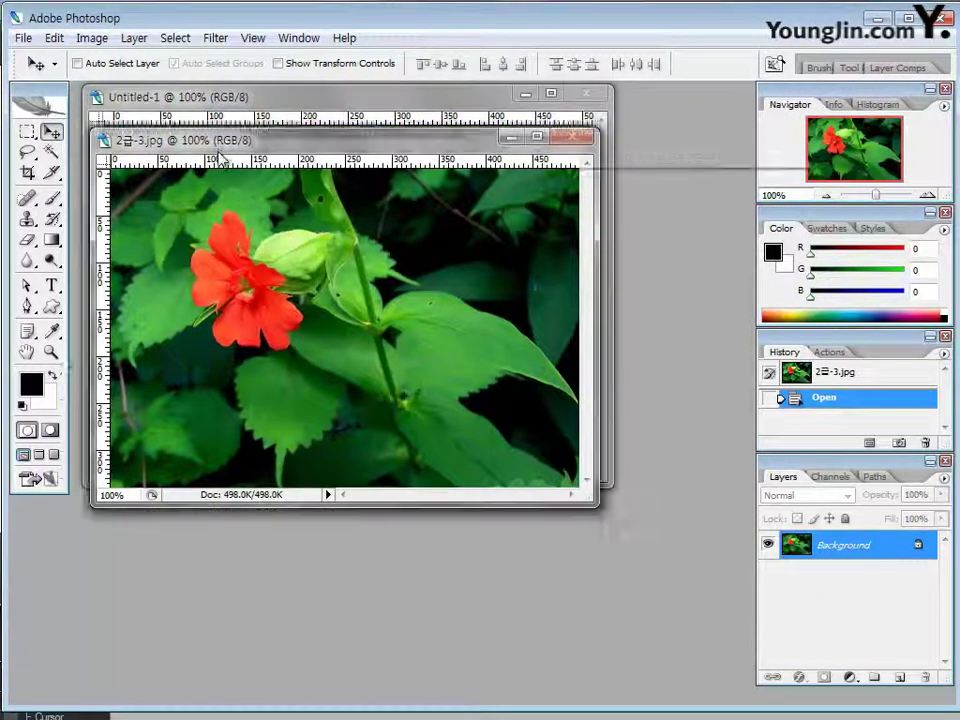
drag(222, 148, 222, 297)
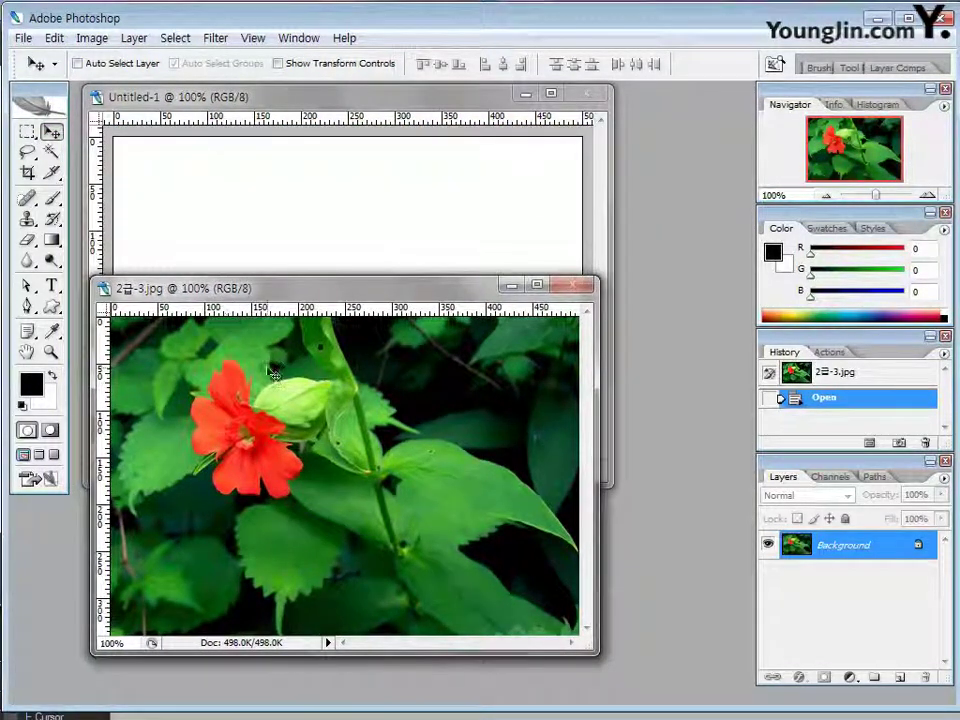
Step: Copy the flower image into Untitled-1, align it with the canvas, and close the source image 2급-3.jpg
drag(268, 368, 272, 206)
drag(318, 262, 319, 247)
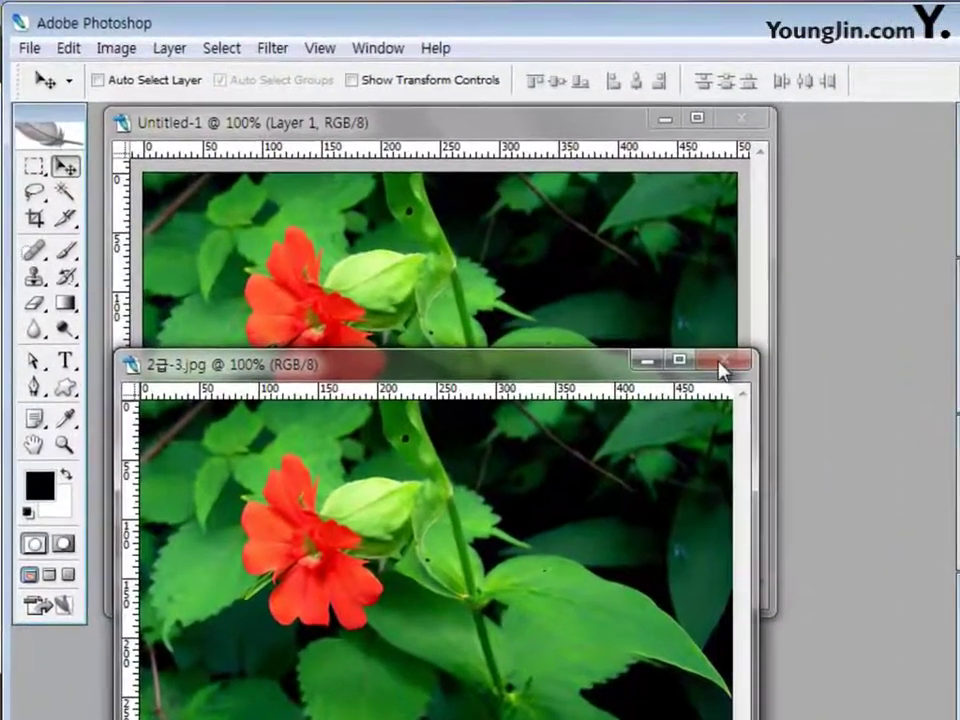
click(630, 314)
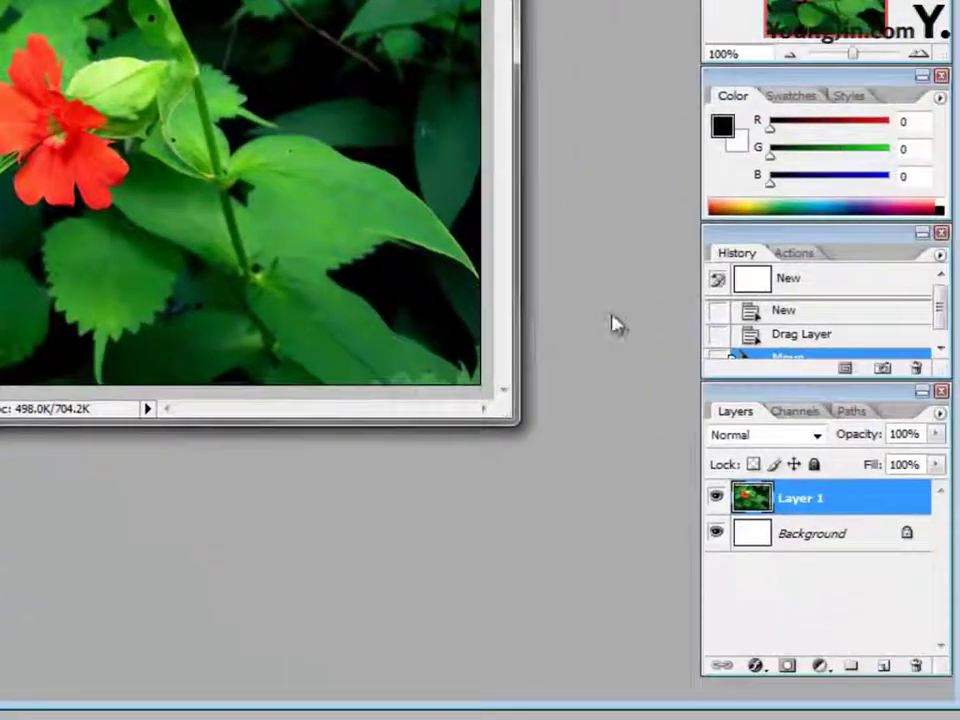
Step: Rename the flower image's layer as 꽃
double_click(801, 500)
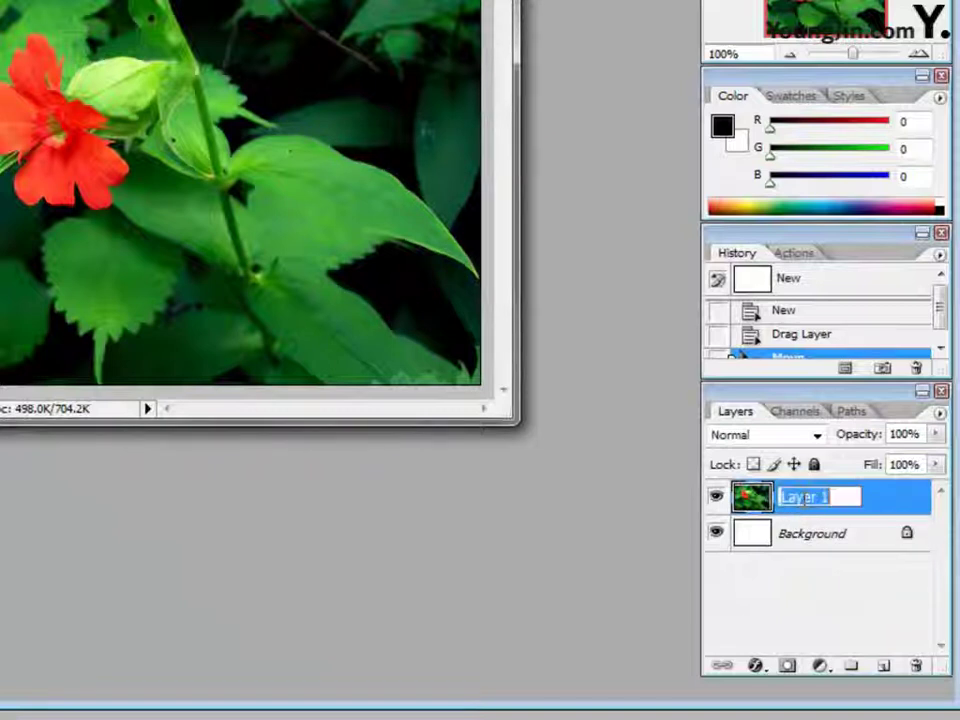
text(RN)
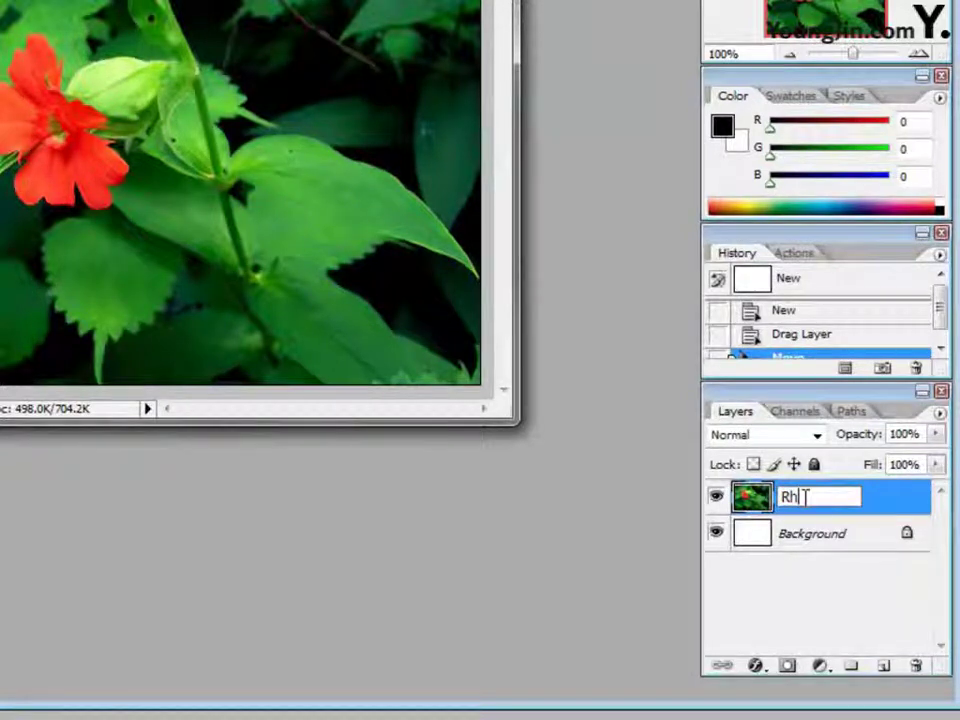
key(BackSpace)
key(BackSpace)
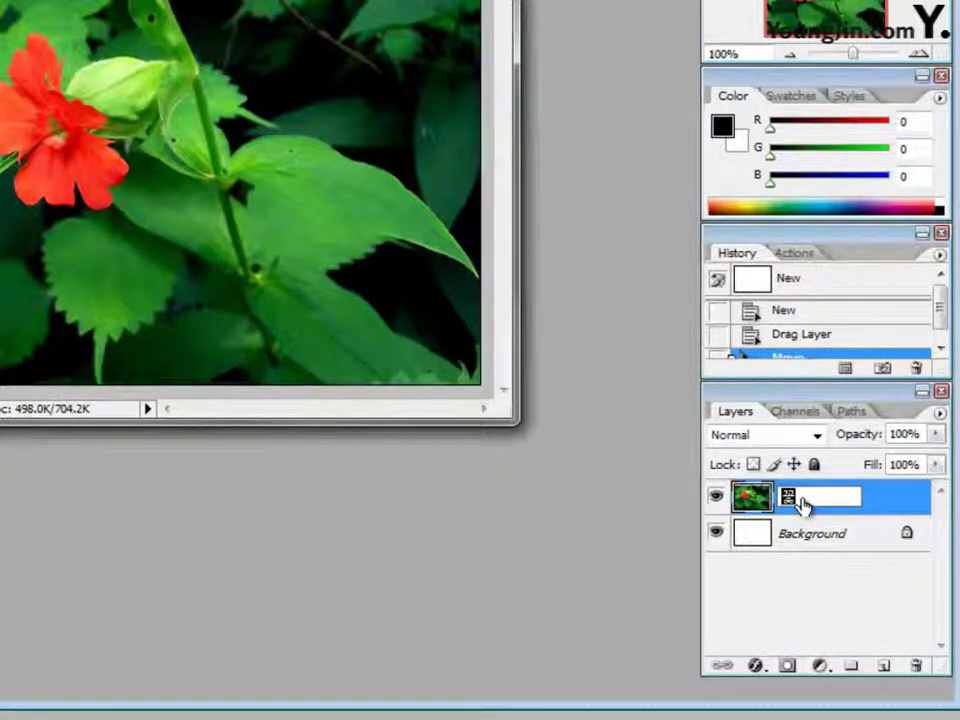
key(Return)
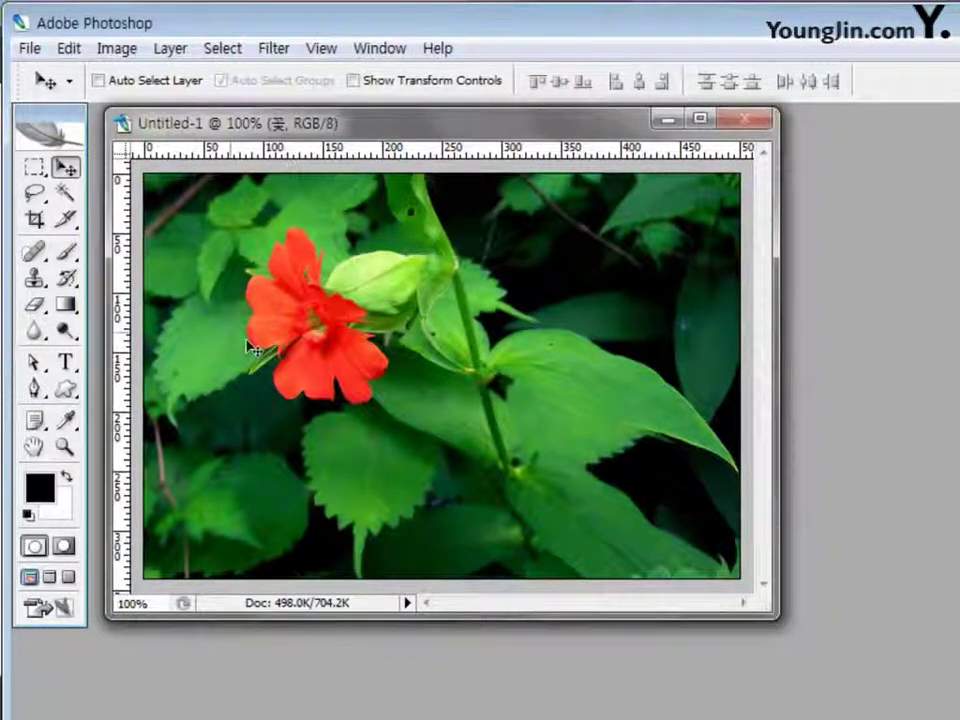
Step: Select a rectangle about 30 px inside the canvas edges and invert the selection to get a frame-shaped border
click(35, 168)
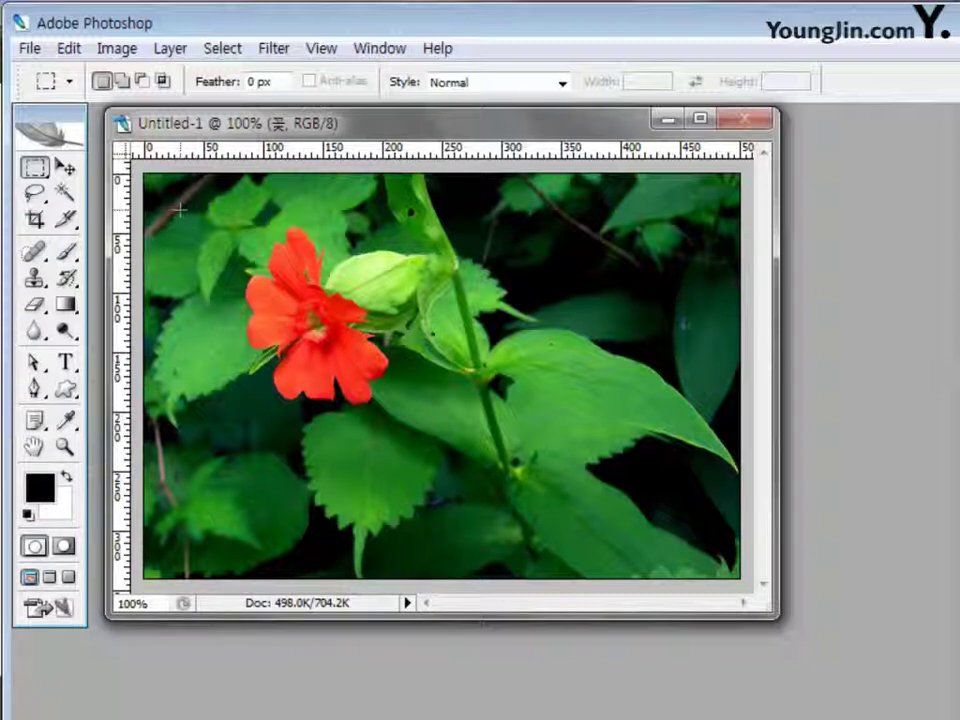
drag(180, 212, 649, 532)
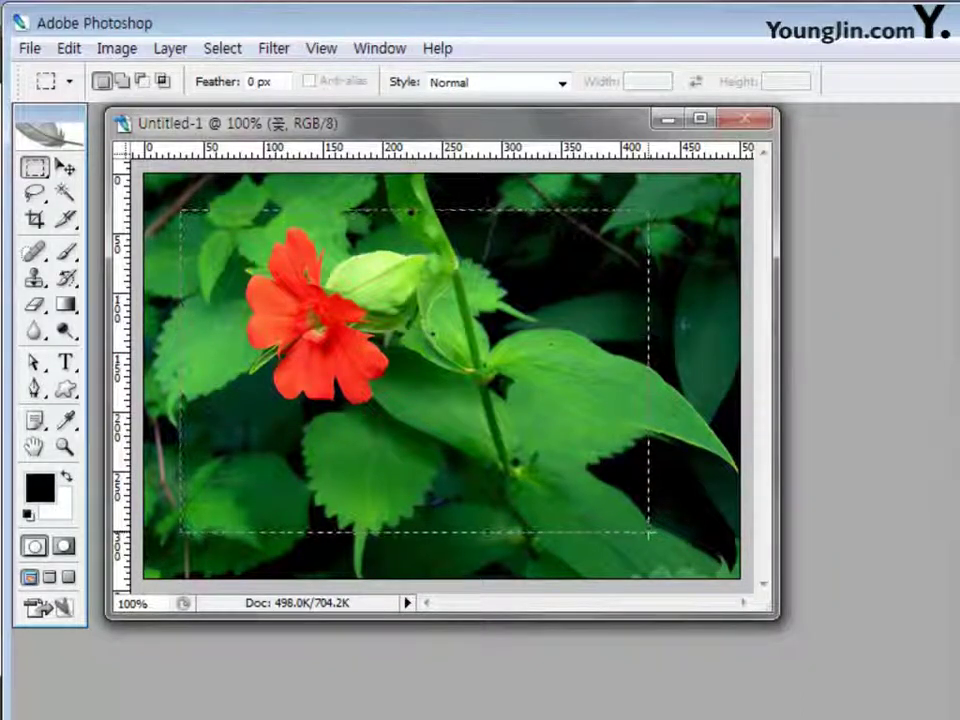
drag(648, 531, 705, 545)
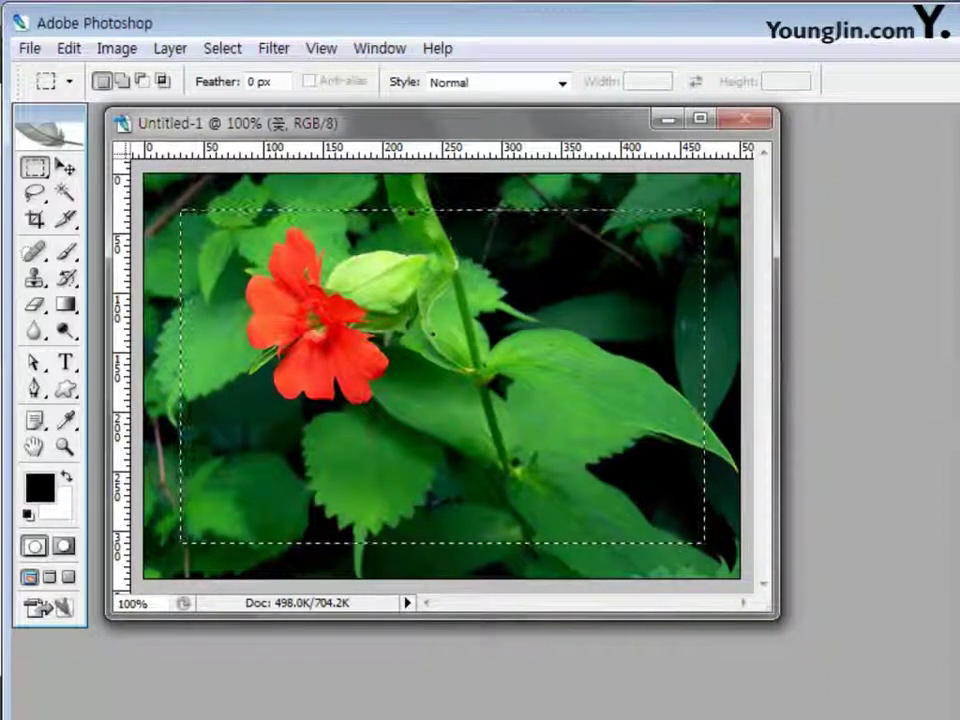
key(ctrl+shift+i)
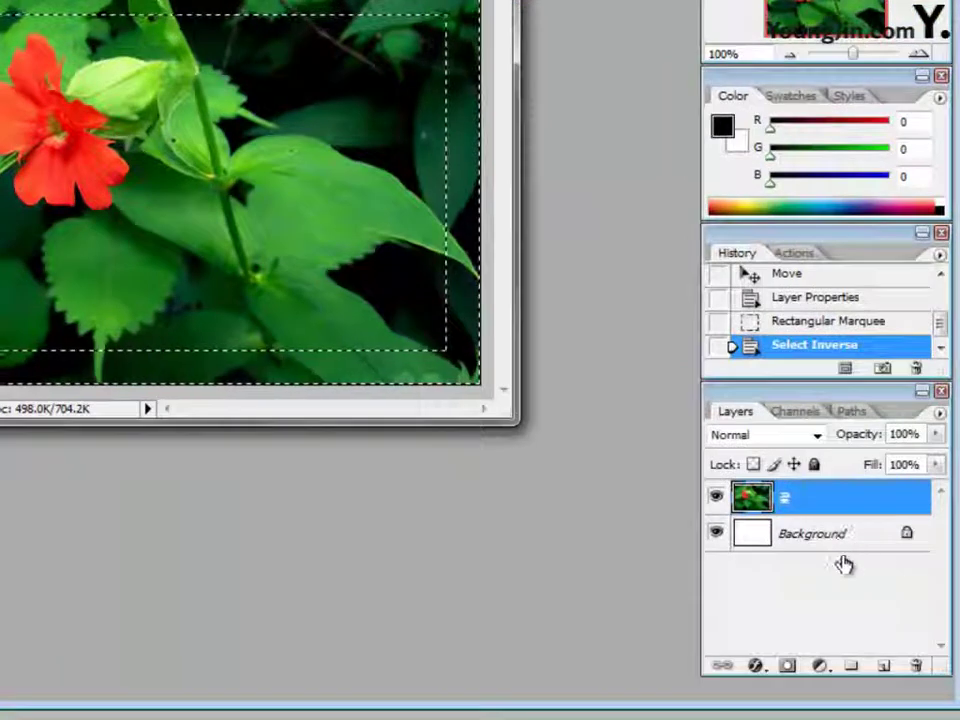
Step: Add a new layer above the flower layer and name it 액자
click(883, 666)
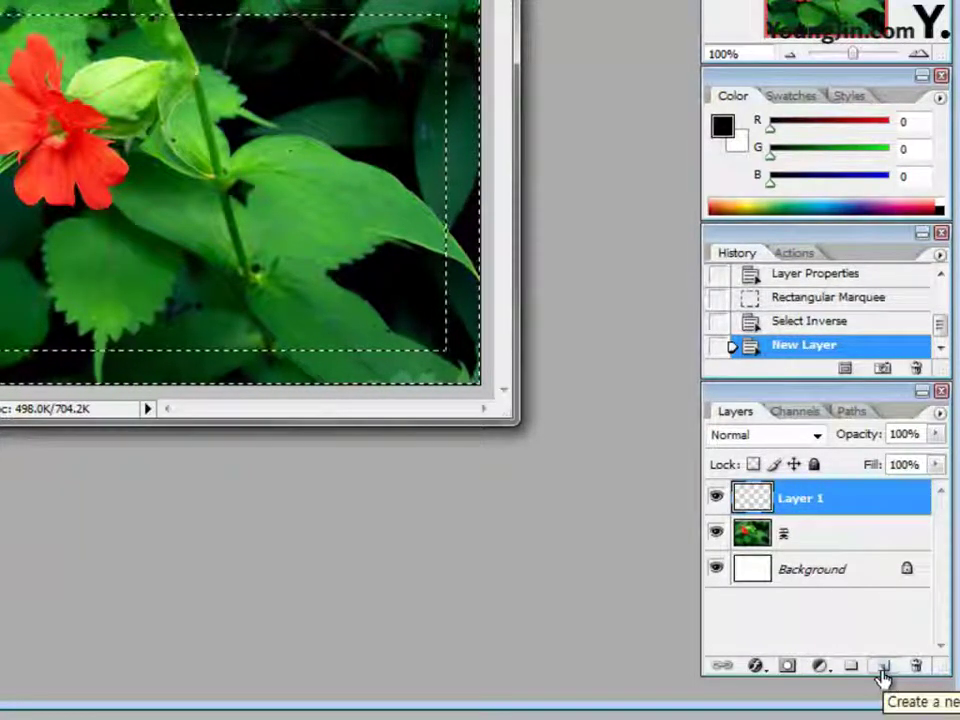
double_click(810, 500)
text(边框)
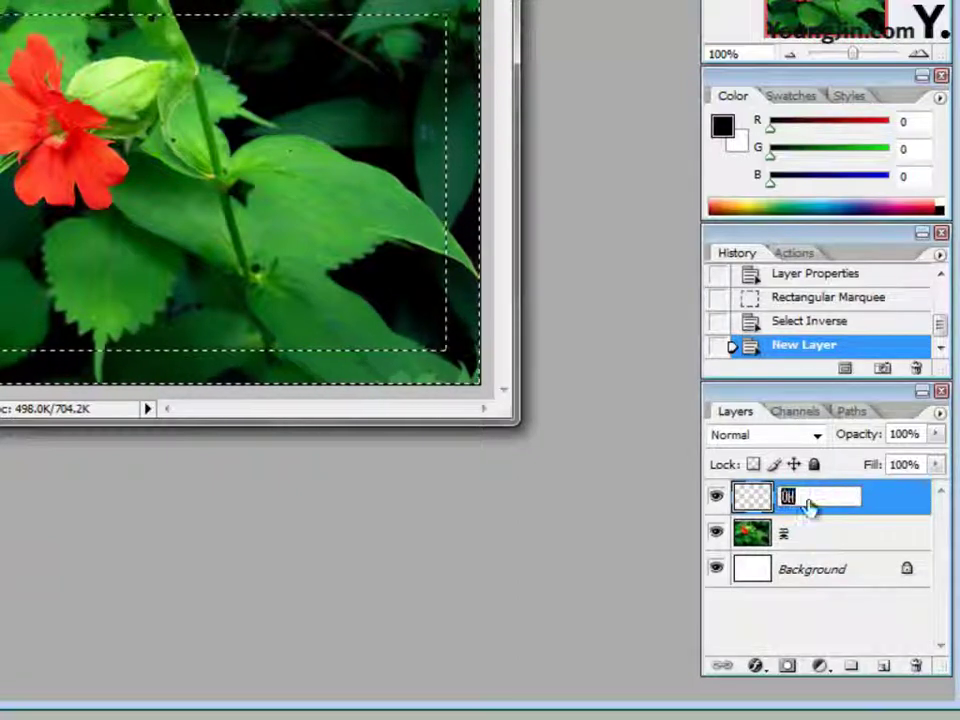
key(Return)
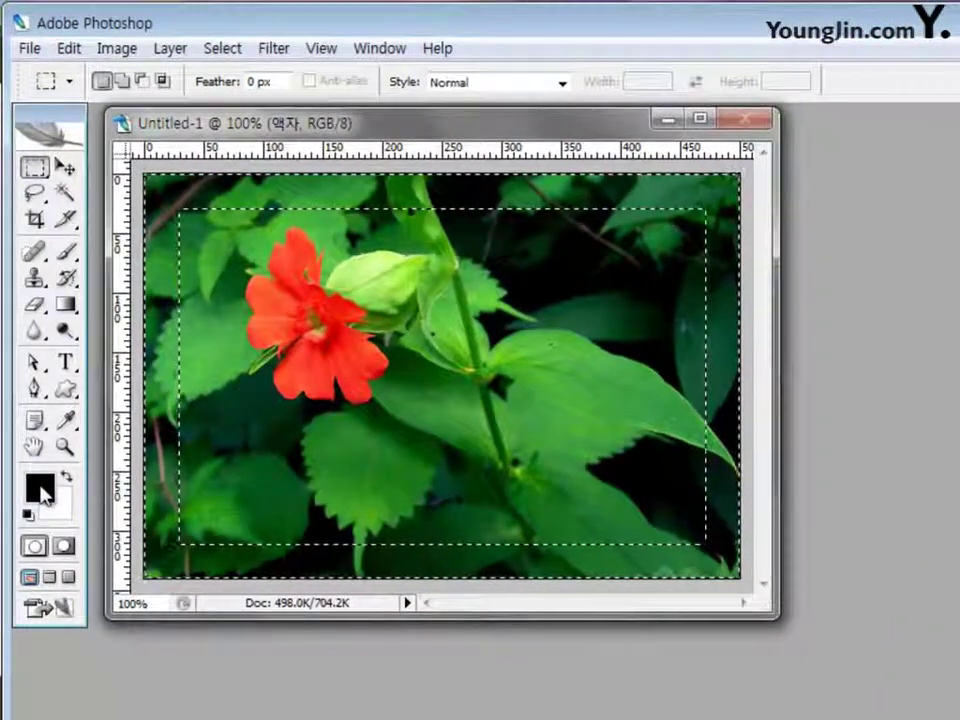
Step: Set the foreground color to #663333 and fill the frame-shaped selection on the 액자 layer with it
click(40, 489)
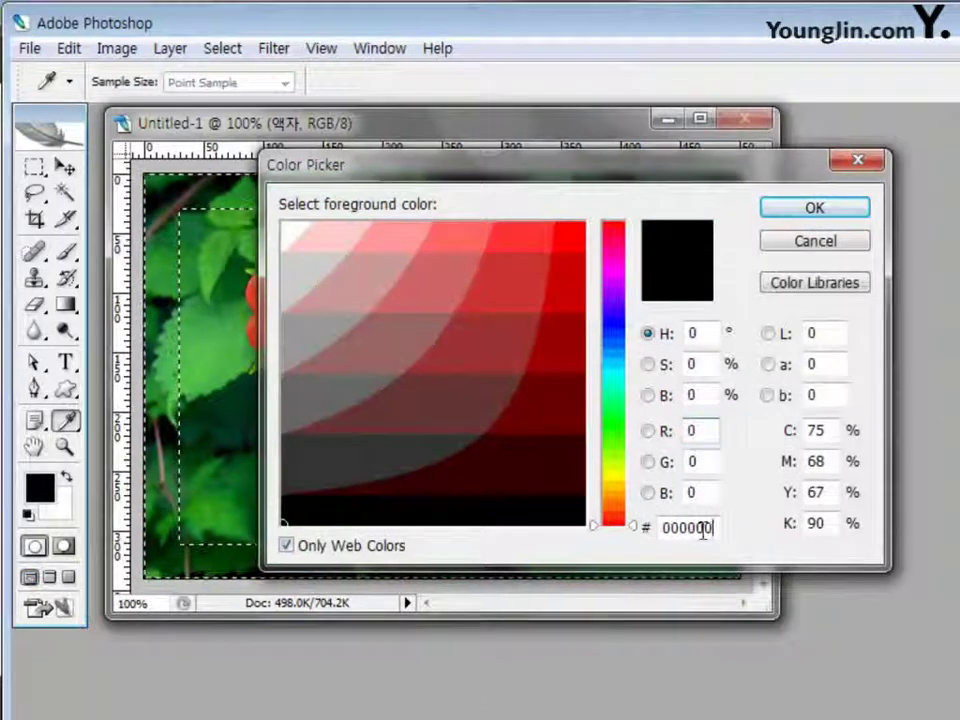
drag(708, 528, 604, 524)
text(6)
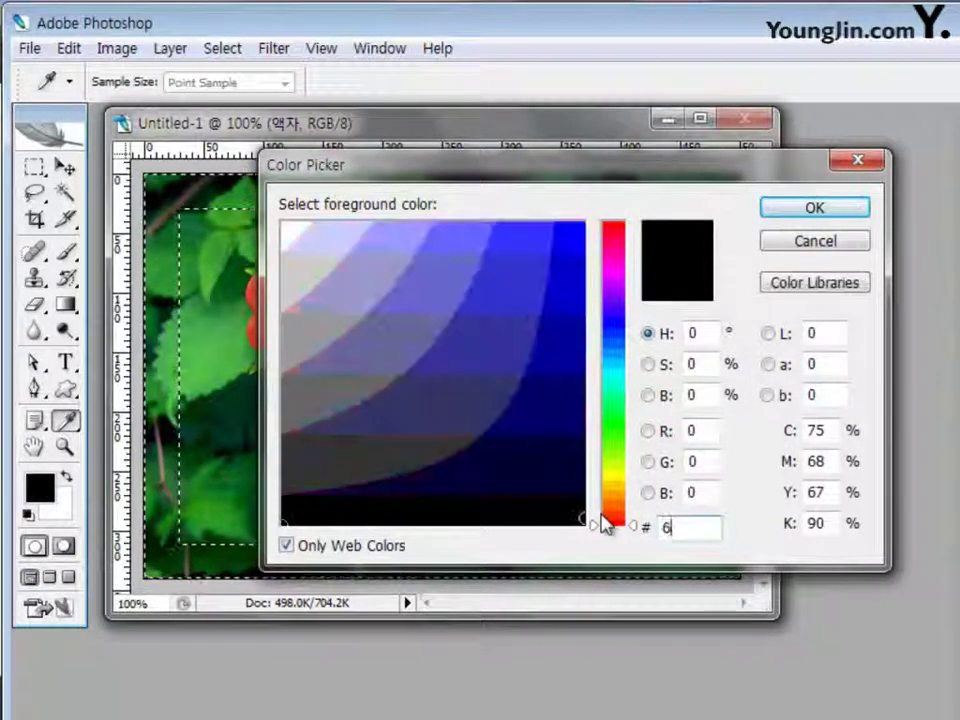
text(63333)
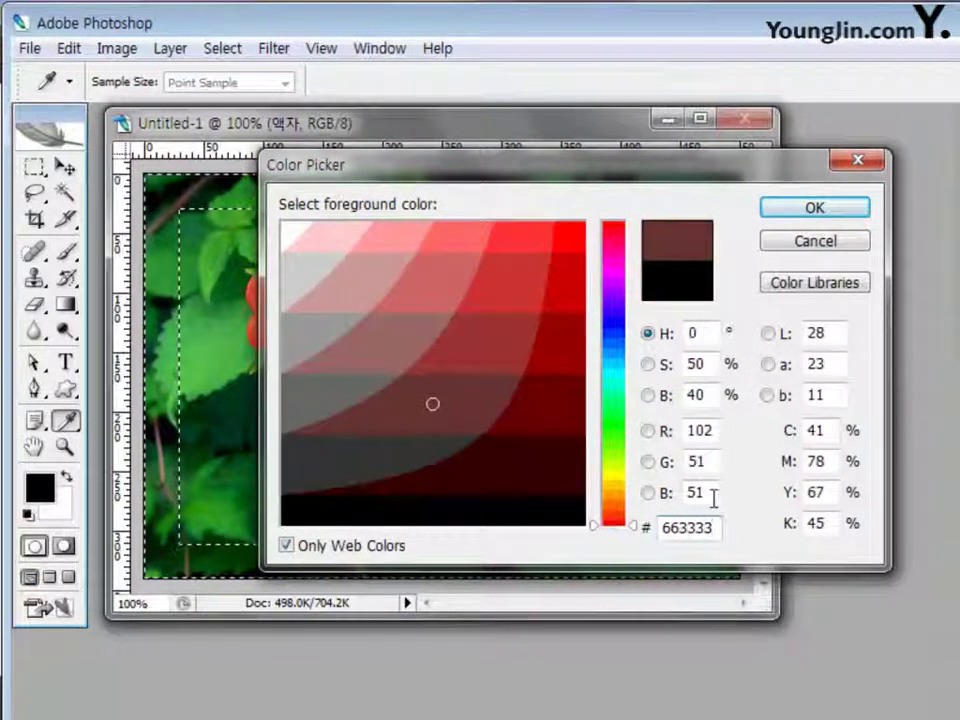
click(850, 213)
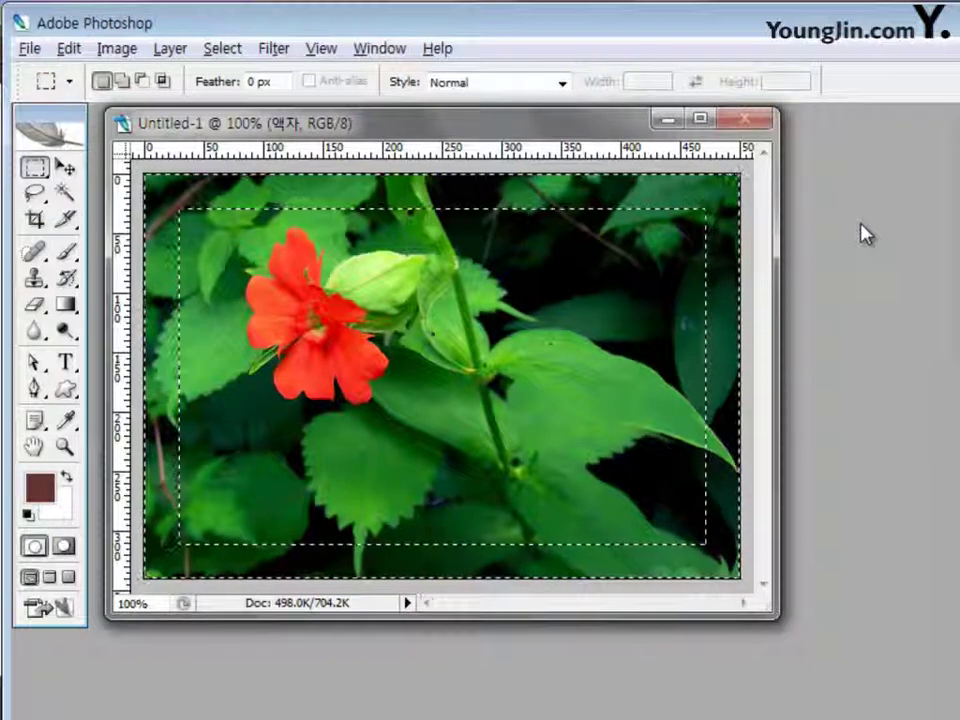
key(alt+BackSpace)
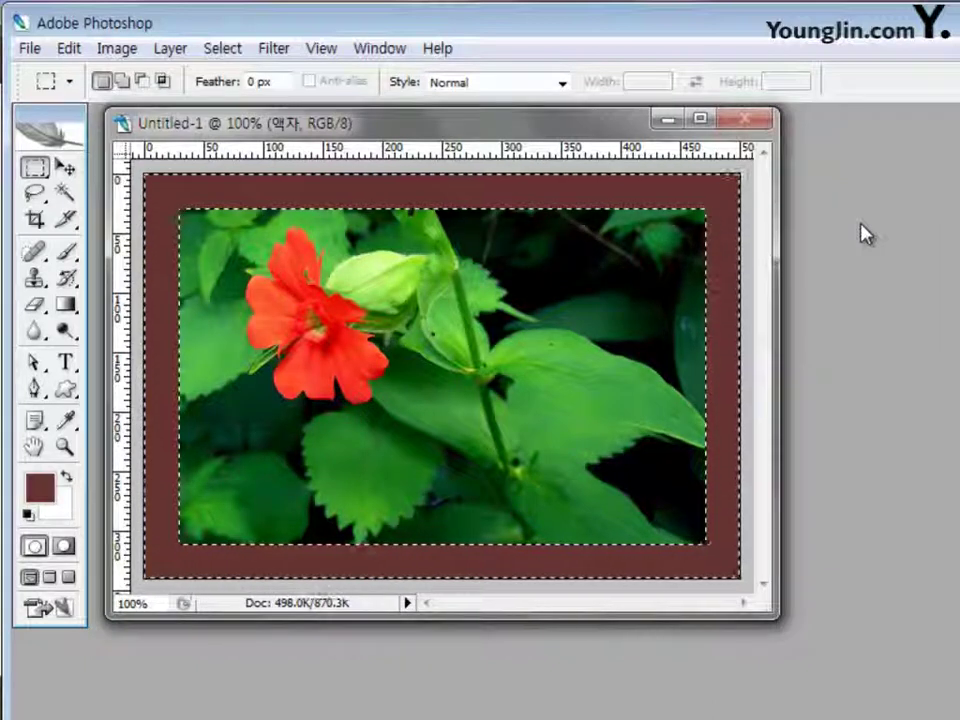
Step: Apply the Texturizer filter to the frame and set the 액자 layer's blend mode to Hard Light
click(273, 48)
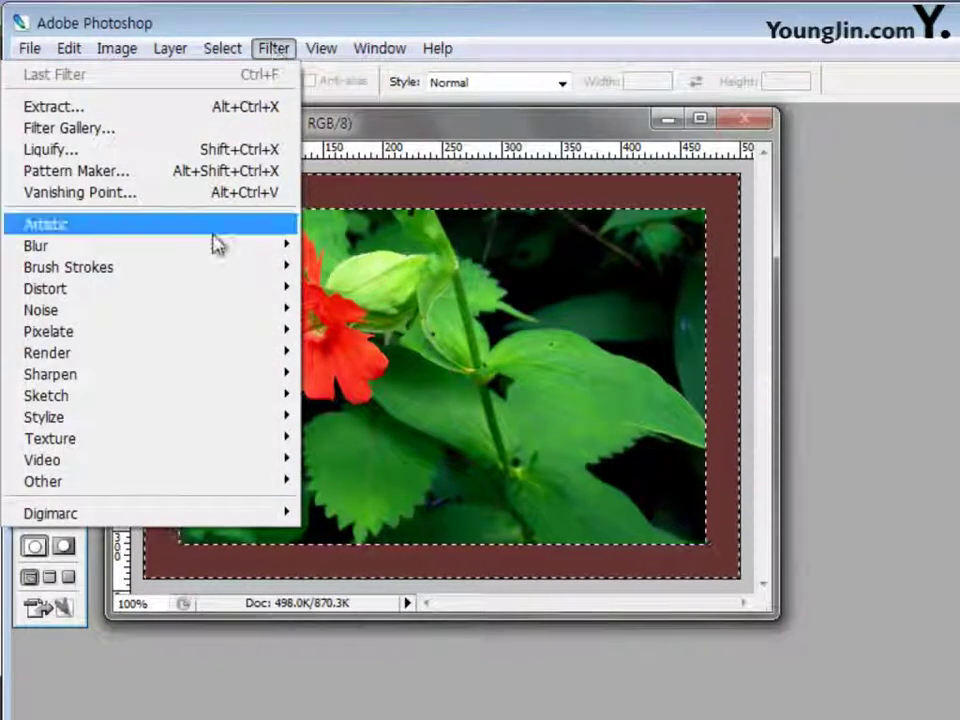
mouse_move(171, 454)
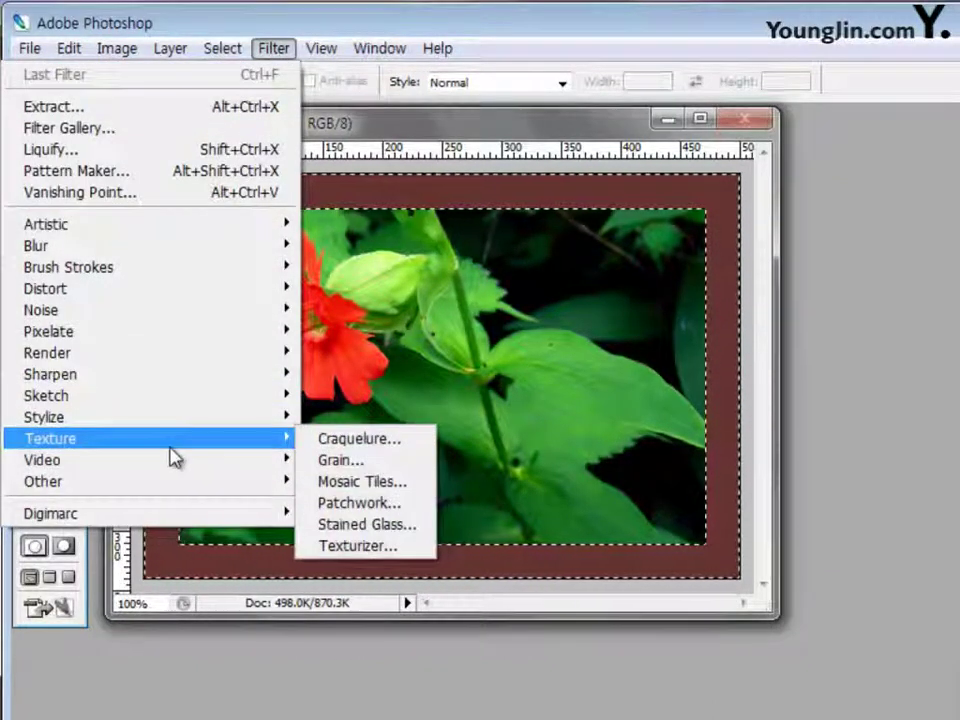
click(363, 548)
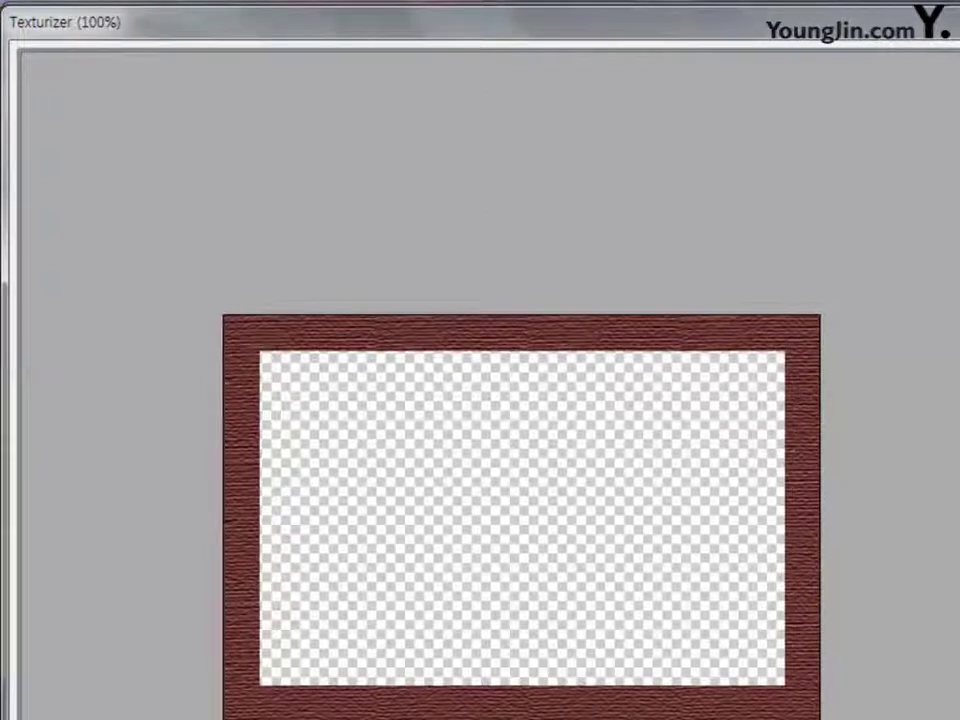
key(Return)
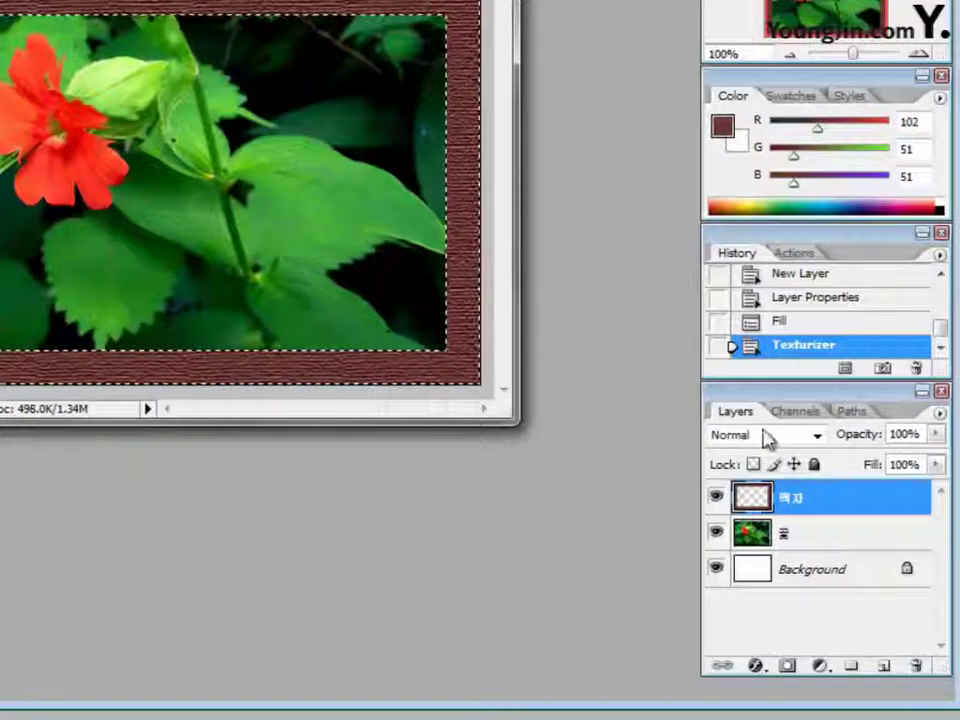
click(818, 436)
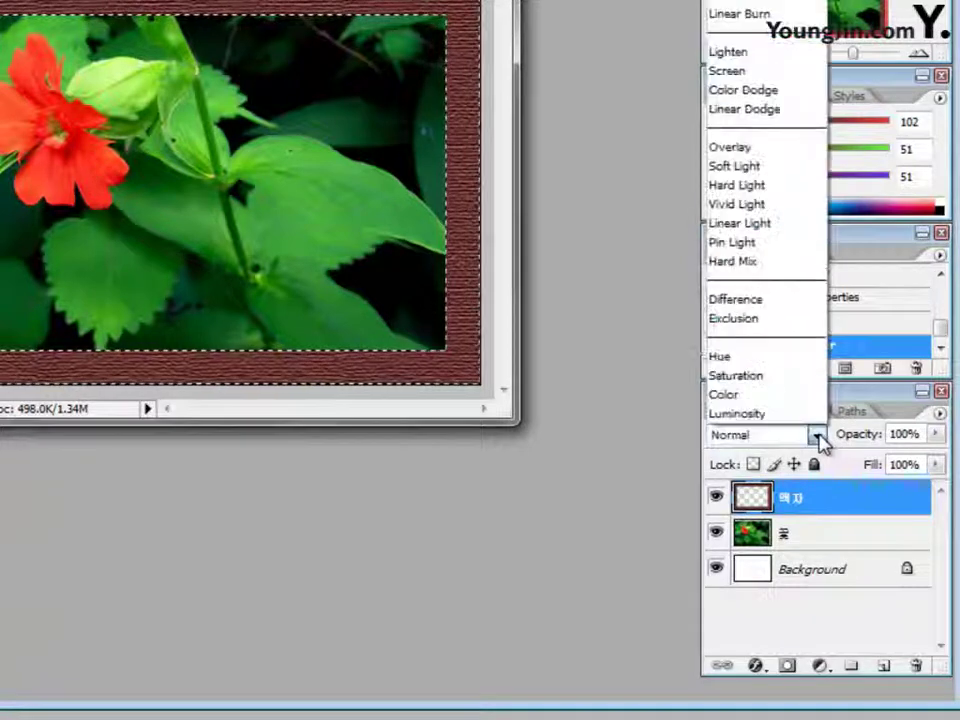
click(778, 189)
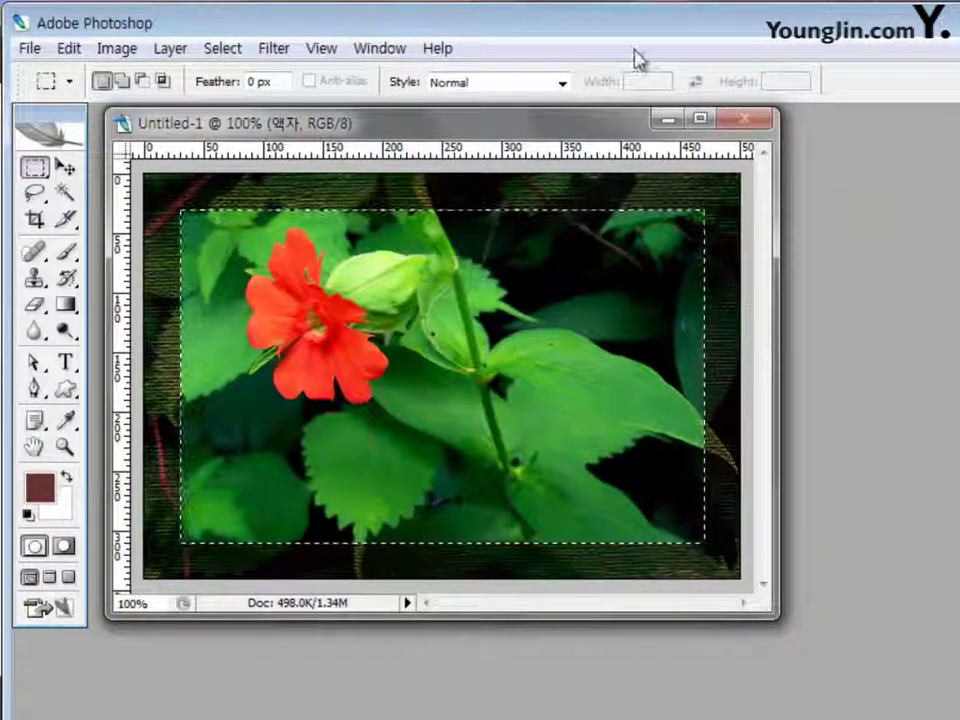
Step: Stroke the inner rectangular selection on the 액자 layer with a 5 px centred line in colour #ffffff, and clear the selection
click(68, 49)
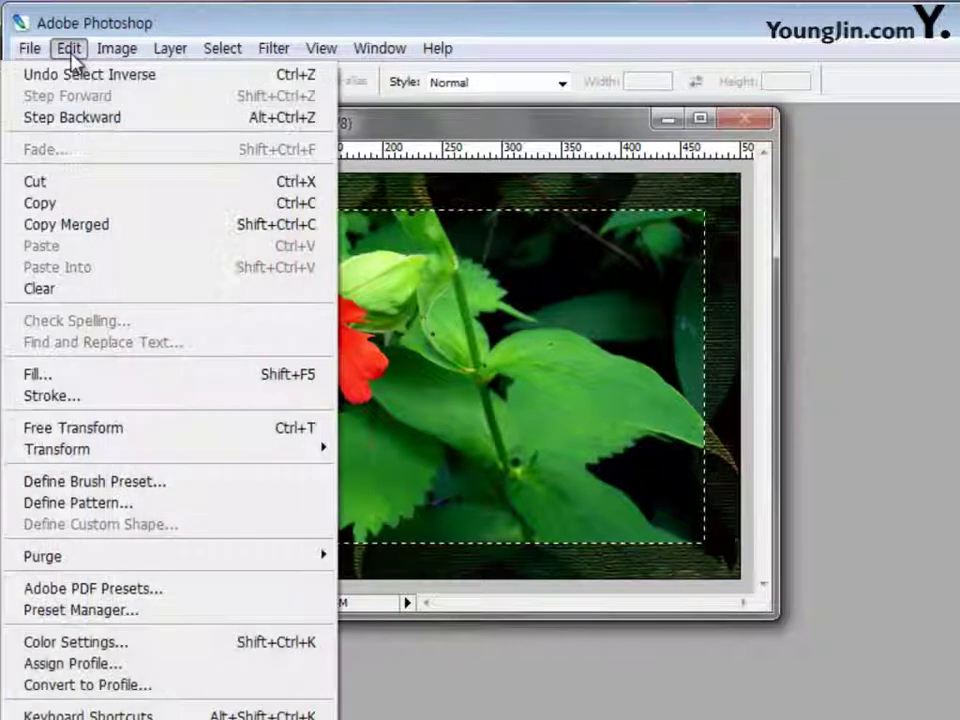
click(107, 396)
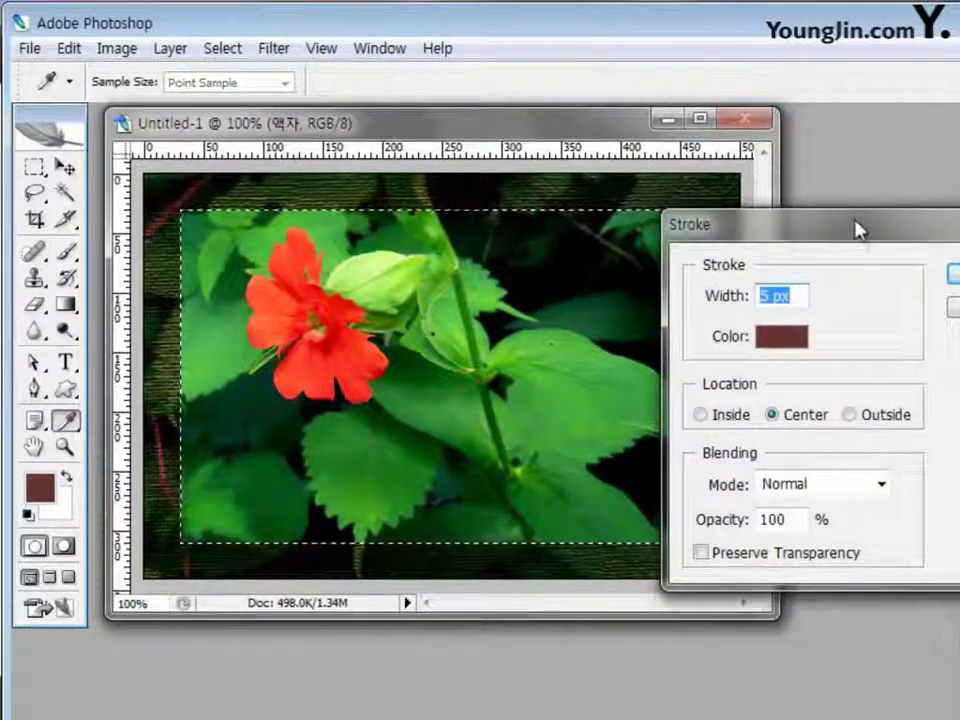
drag(859, 227, 577, 208)
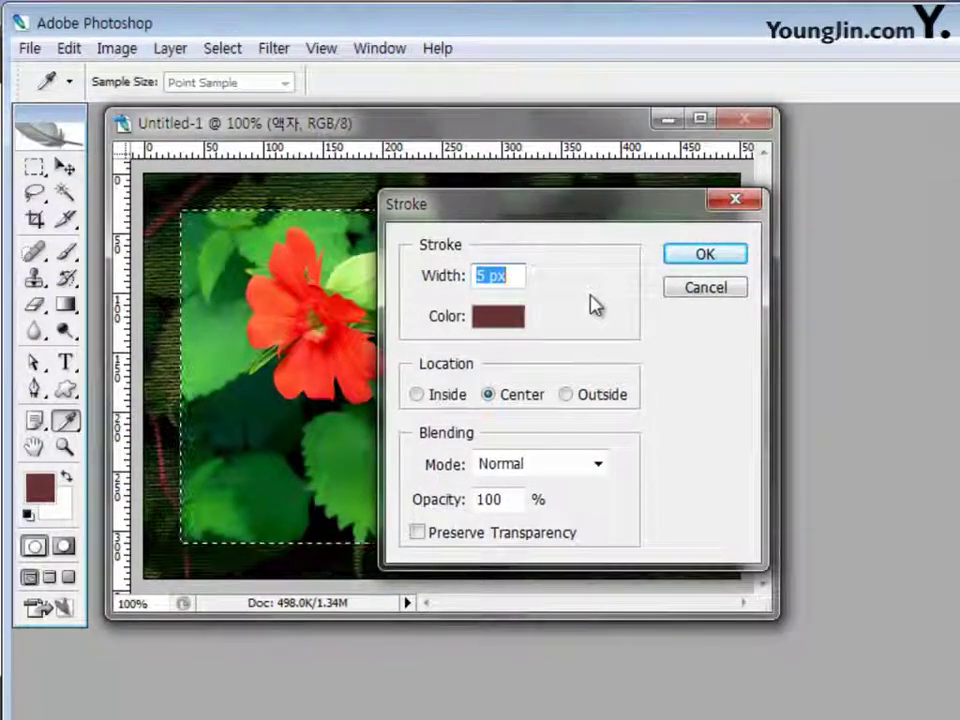
text(5)
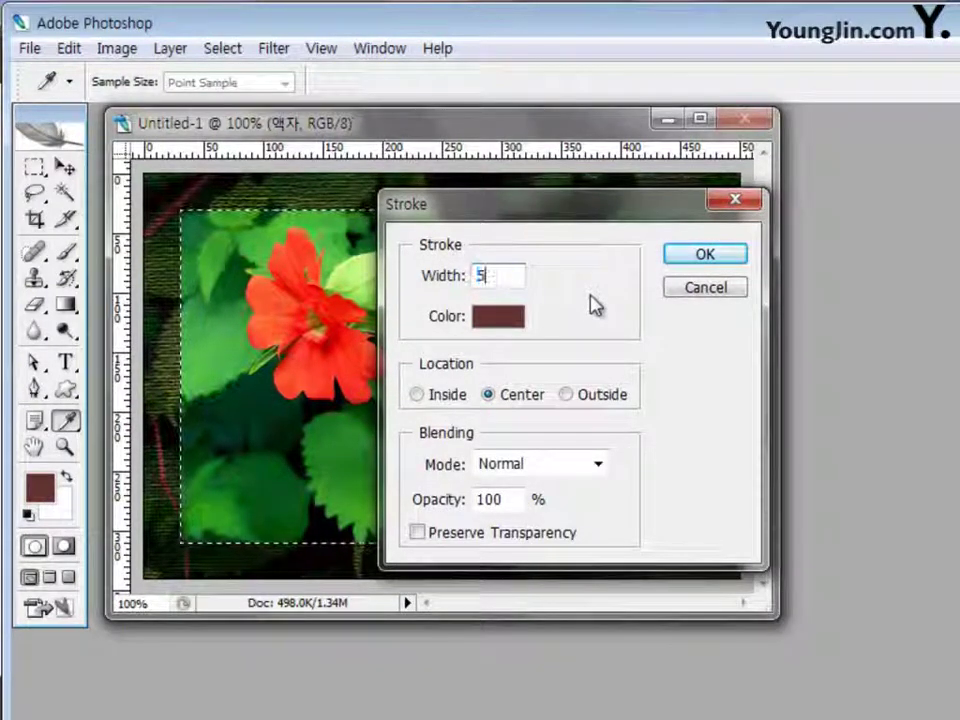
click(512, 320)
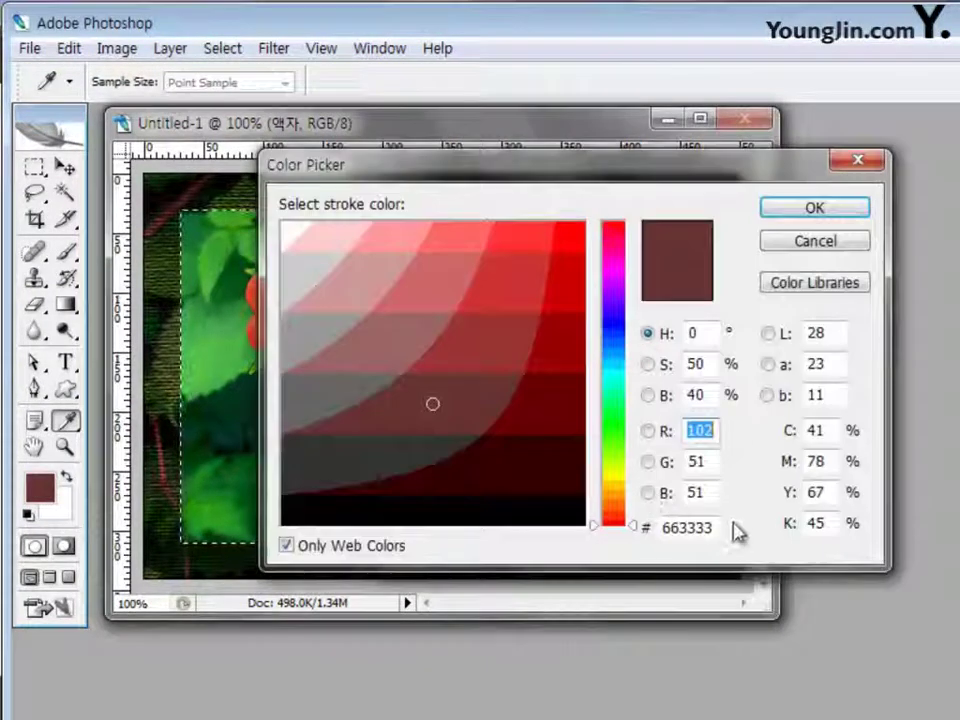
double_click(688, 526)
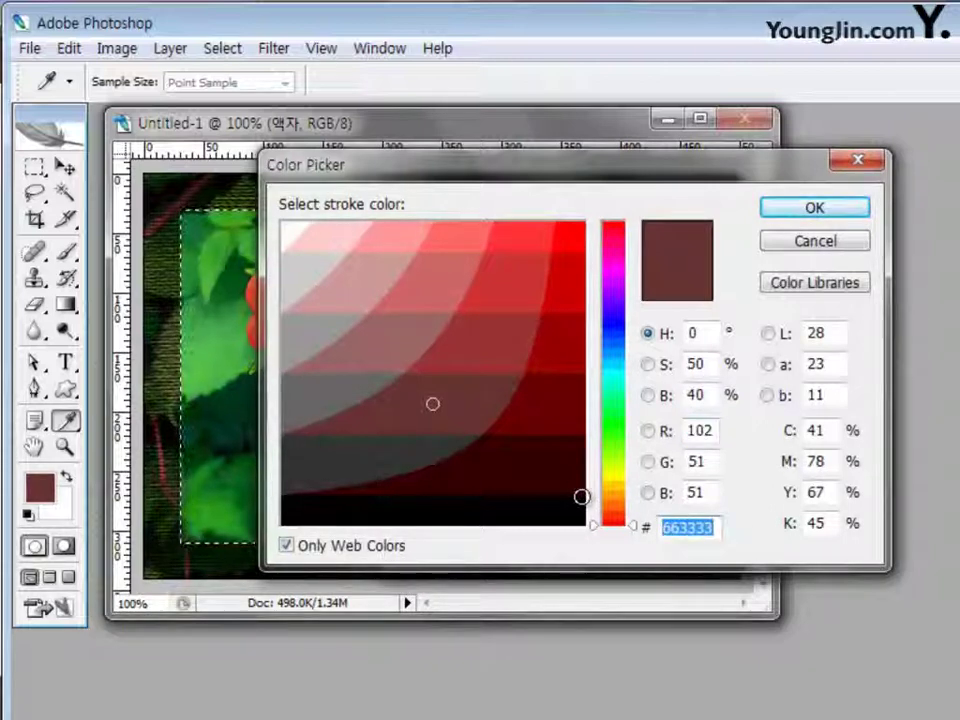
key(BackSpace)
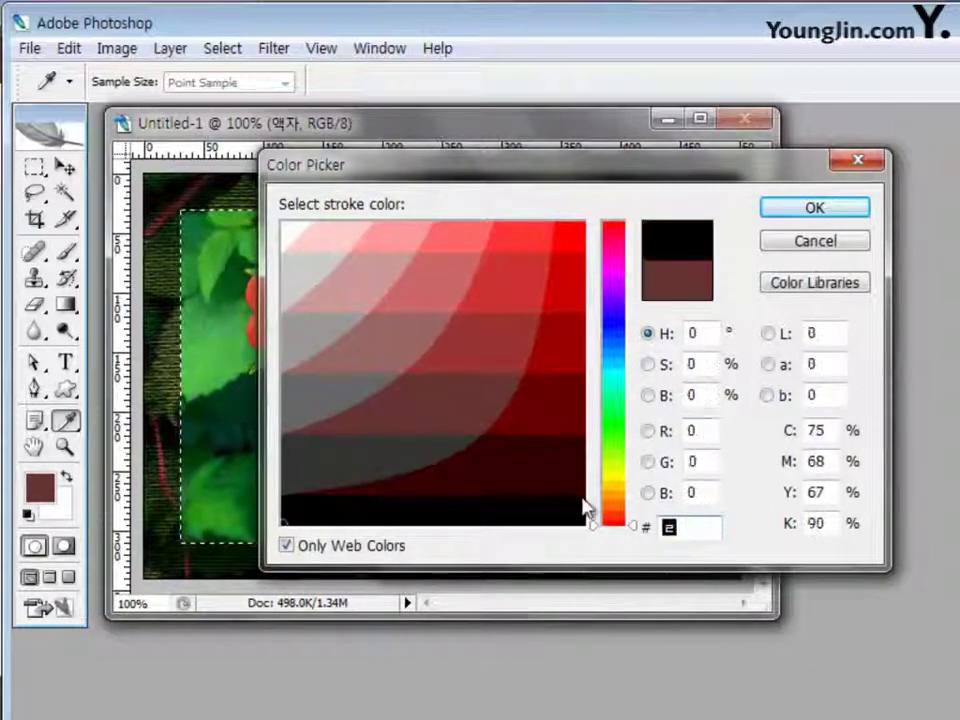
text(ffffff)
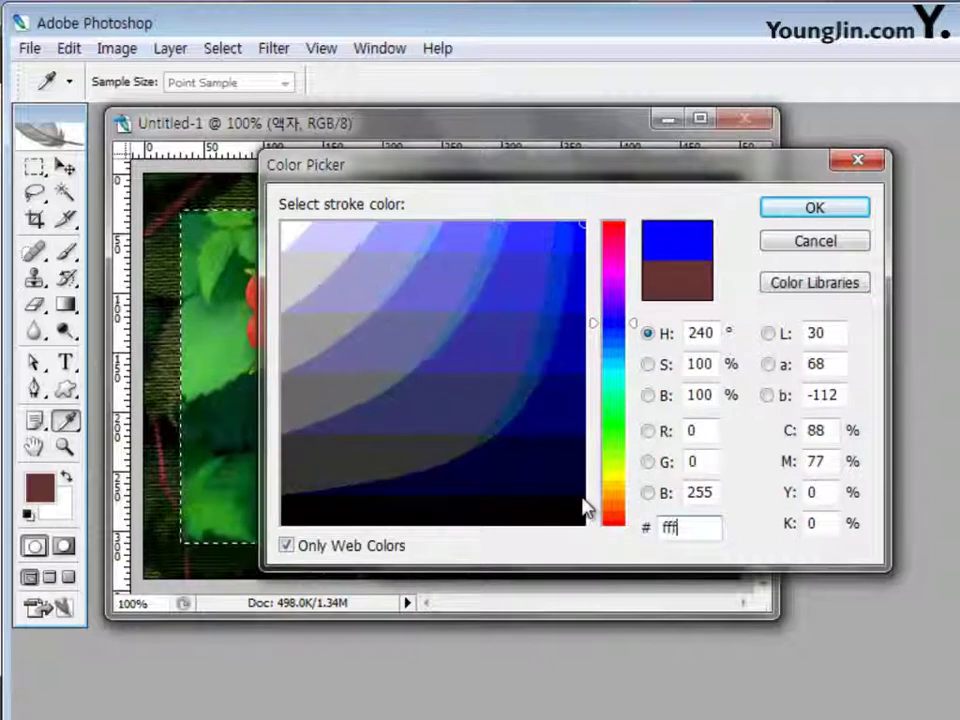
click(852, 216)
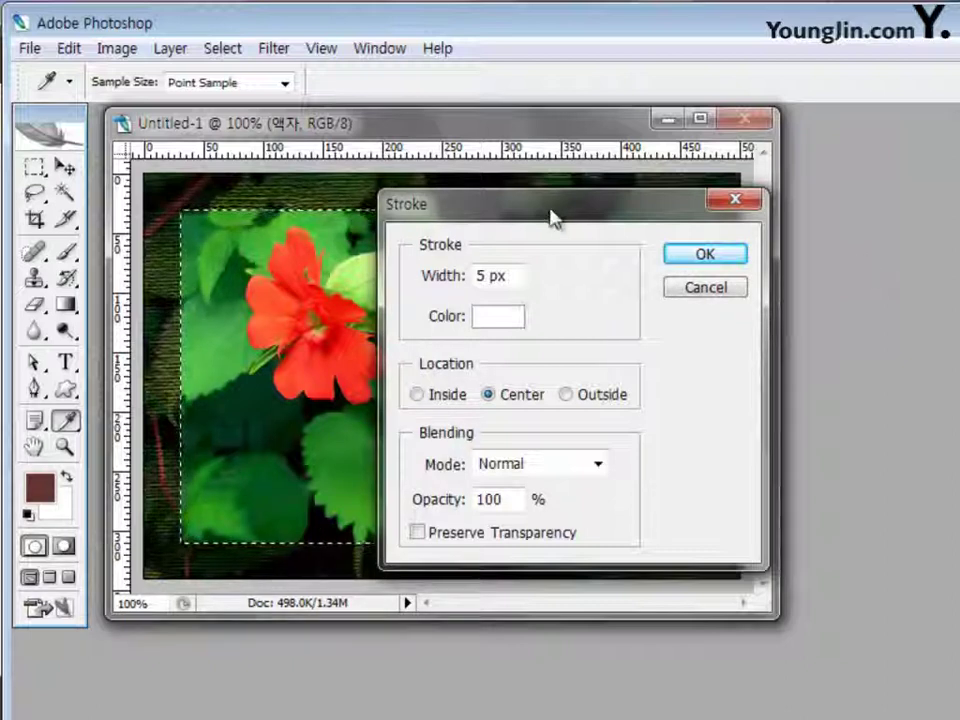
click(681, 258)
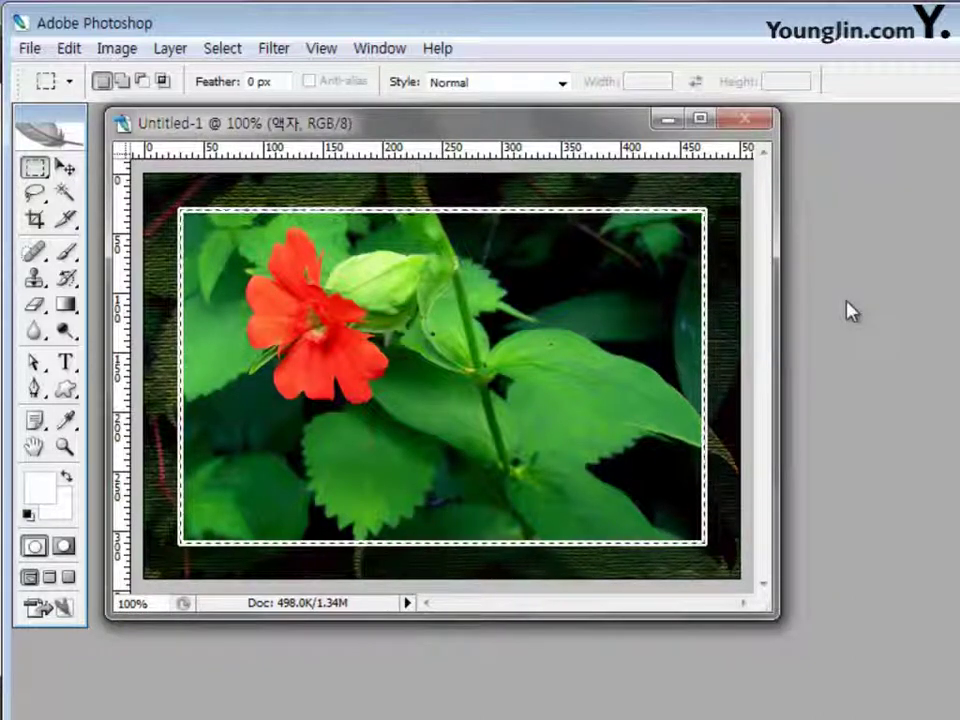
key(ctrl+d)
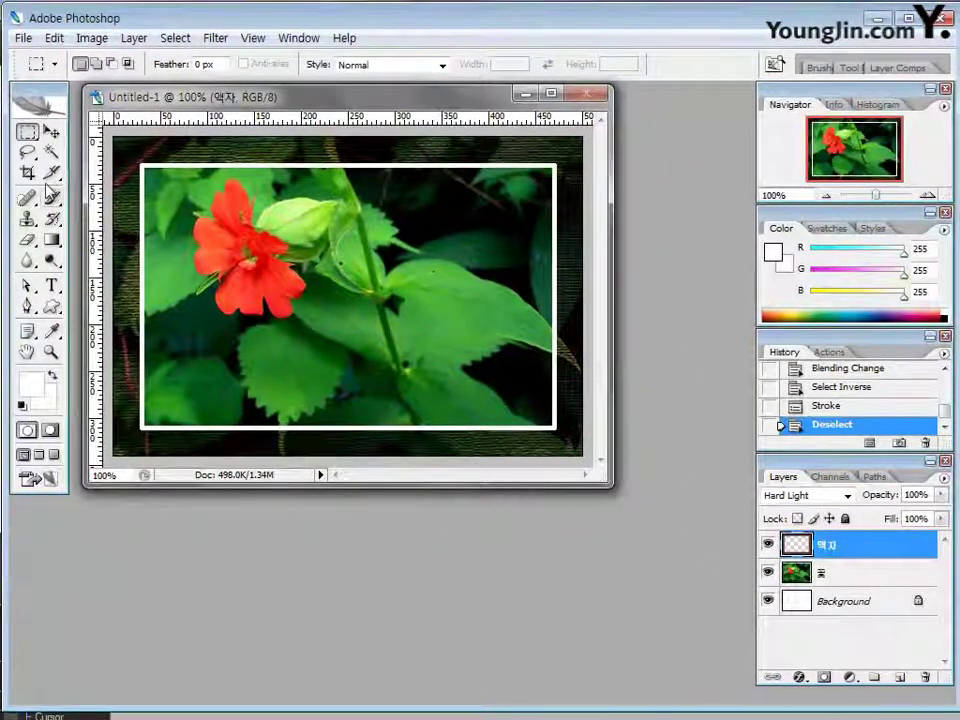
click(51, 132)
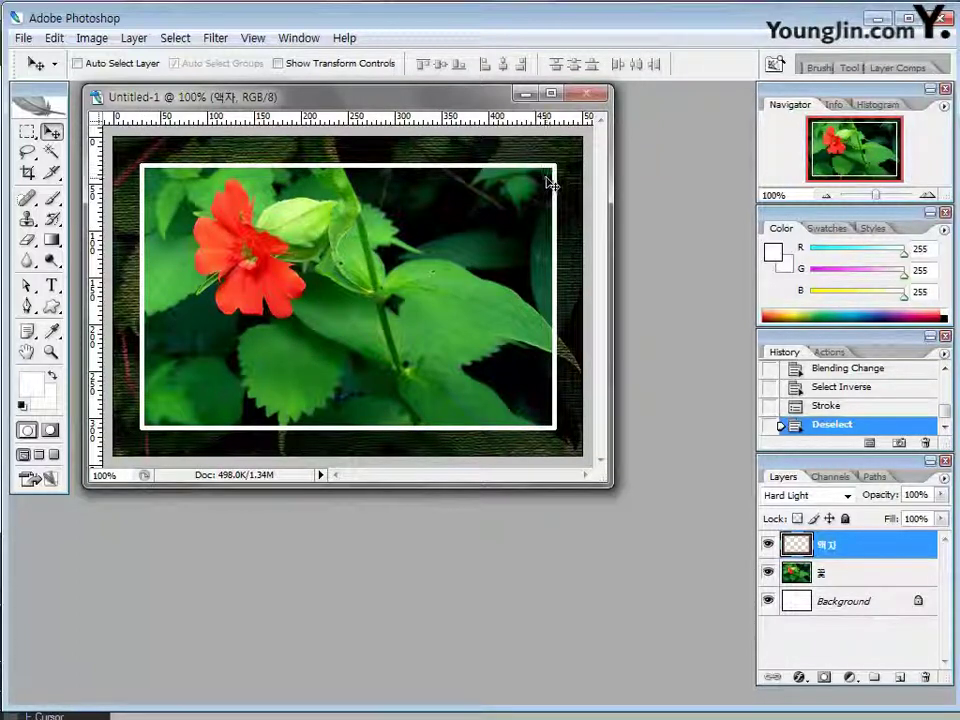
click(801, 679)
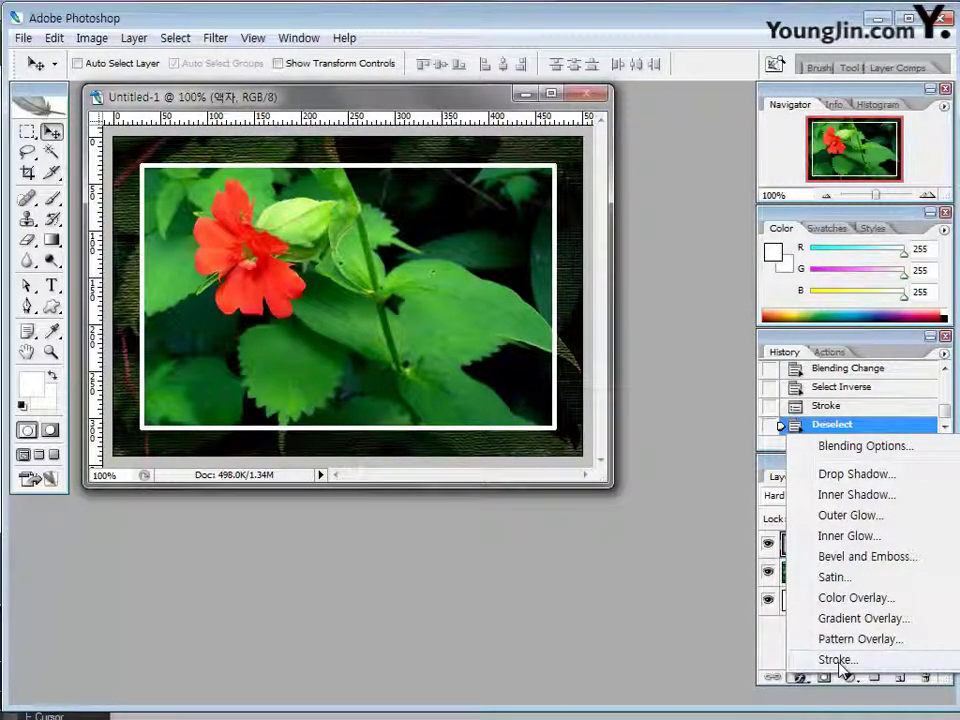
click(443, 600)
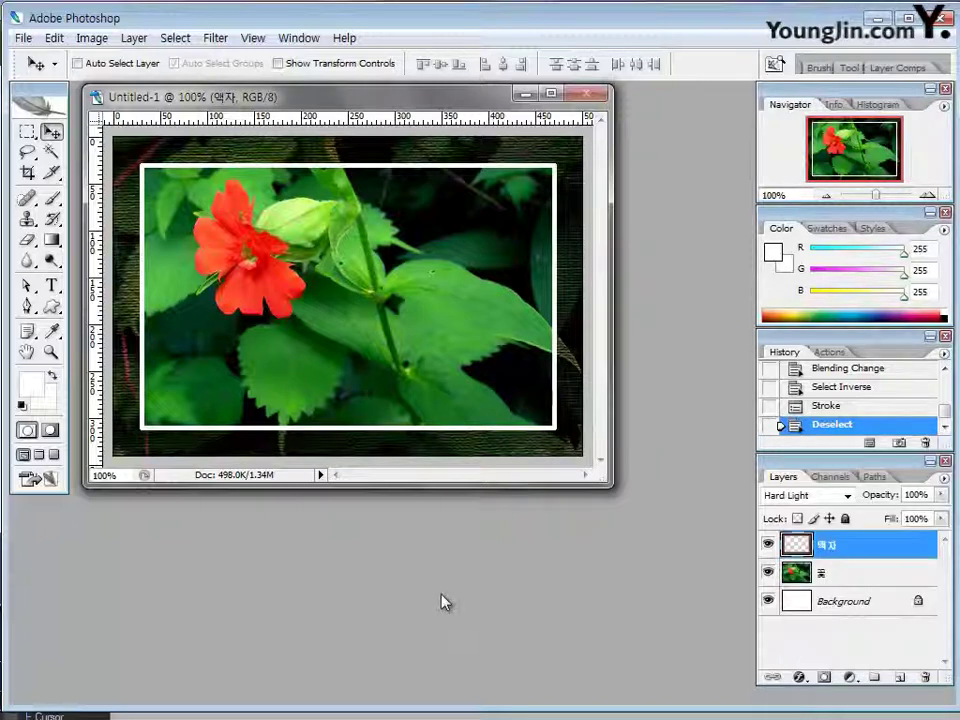
click(54, 38)
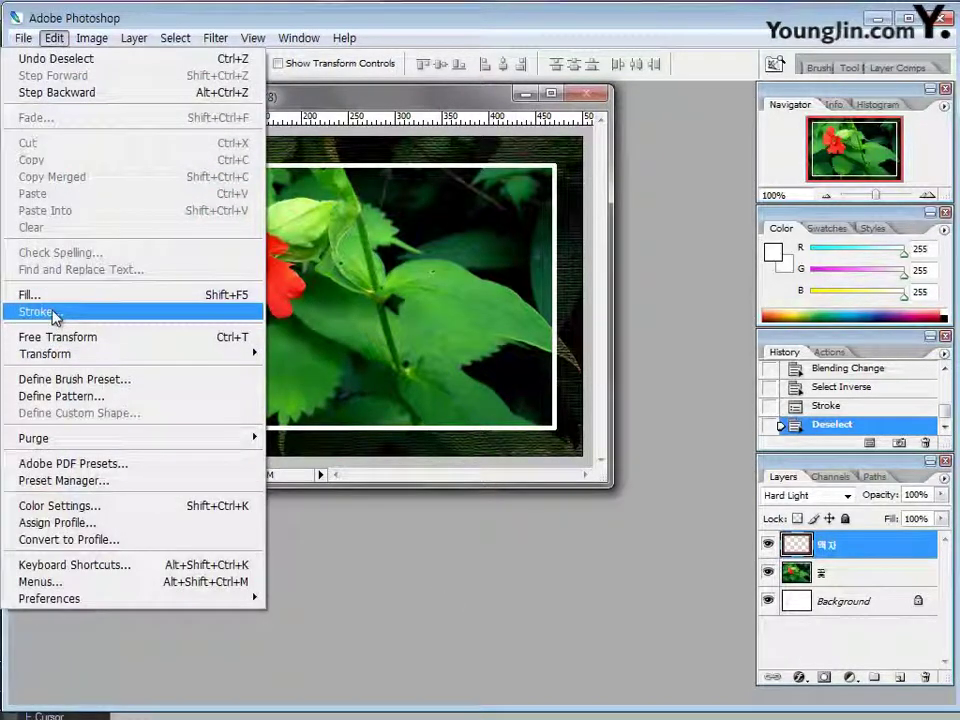
click(510, 548)
click(800, 679)
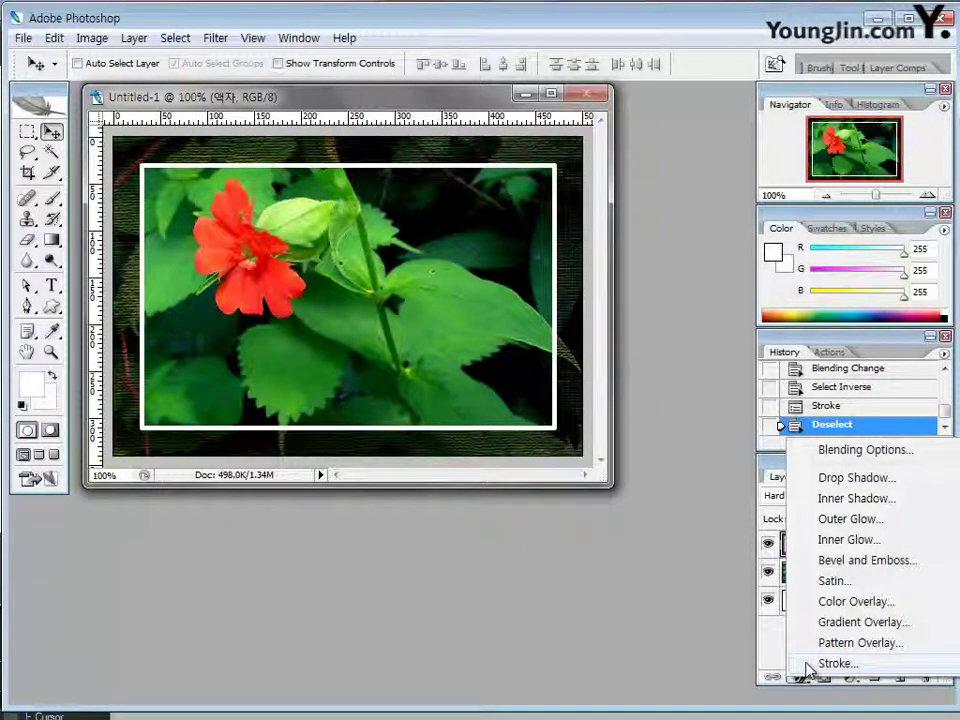
click(587, 609)
click(53, 38)
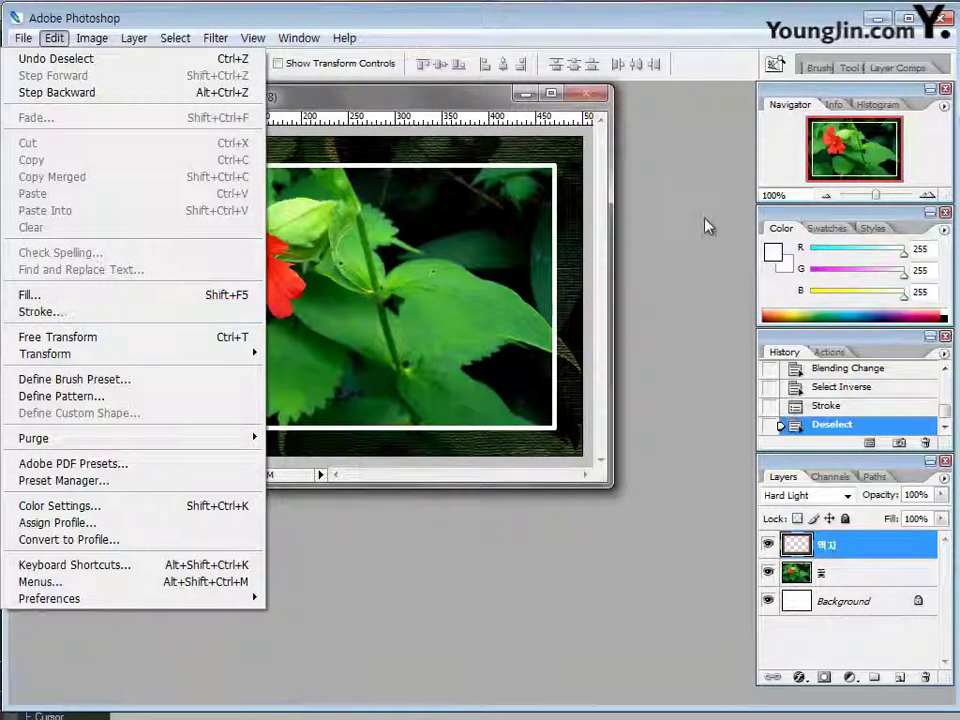
click(668, 231)
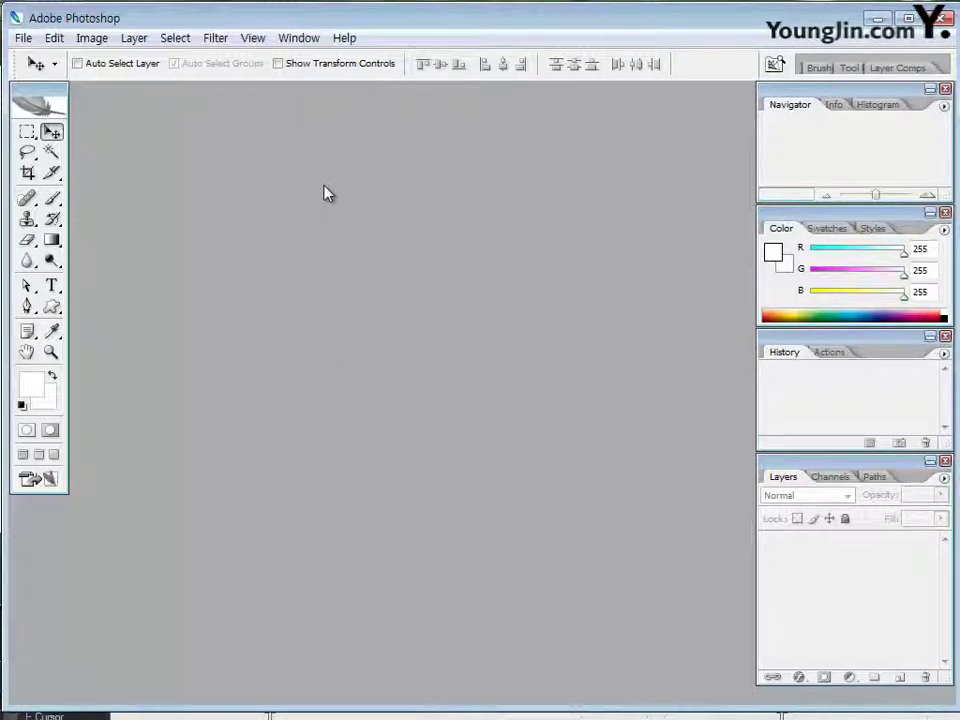
Step: Create a new white RGB document 450 pixels wide and 350 pixels high at 72 pixels/inch, and enlarge its window around the canvas
key(ctrl+n)
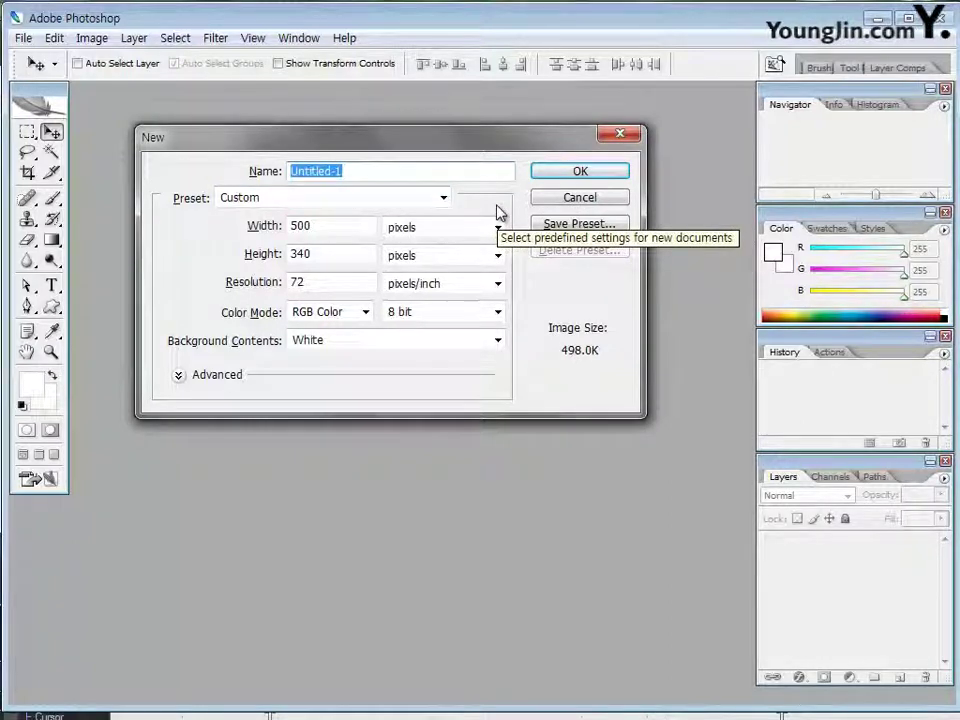
double_click(351, 223)
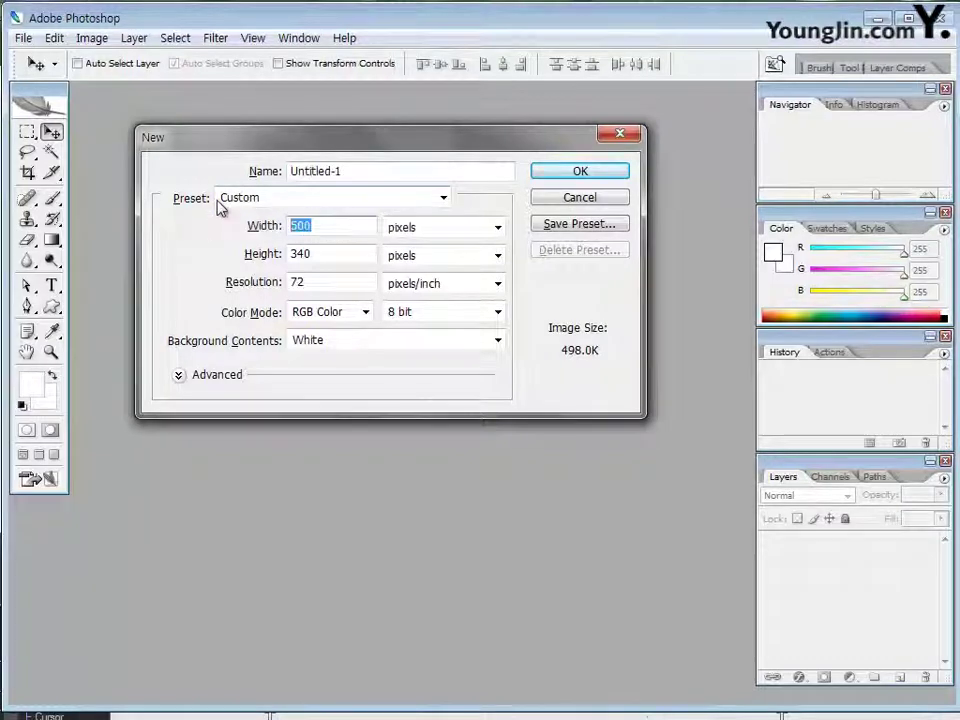
text(450)
key(Tab)
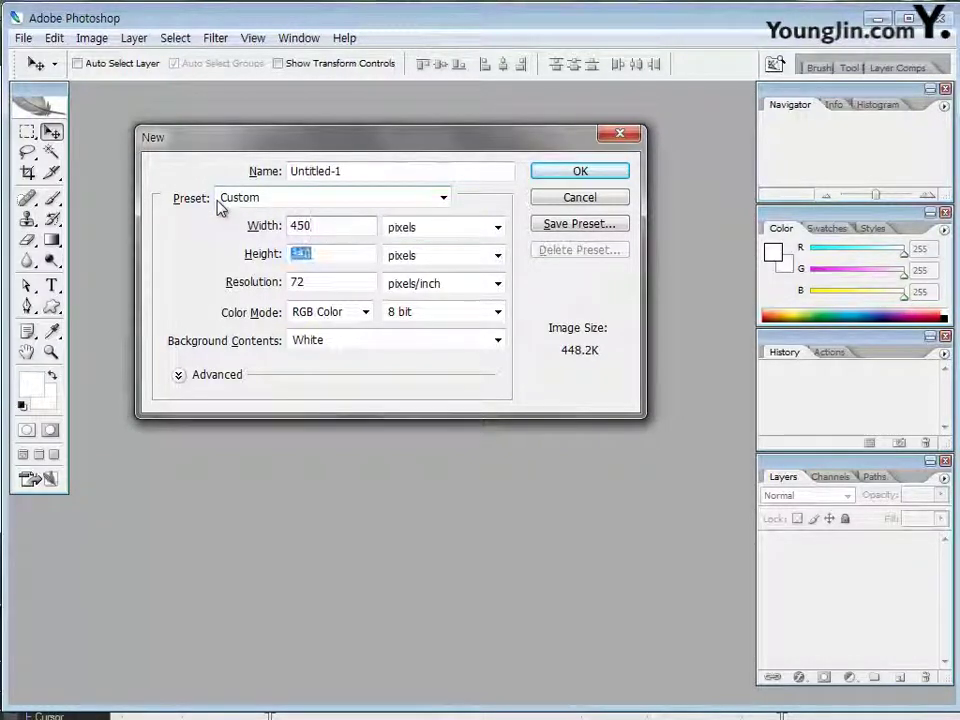
text(350)
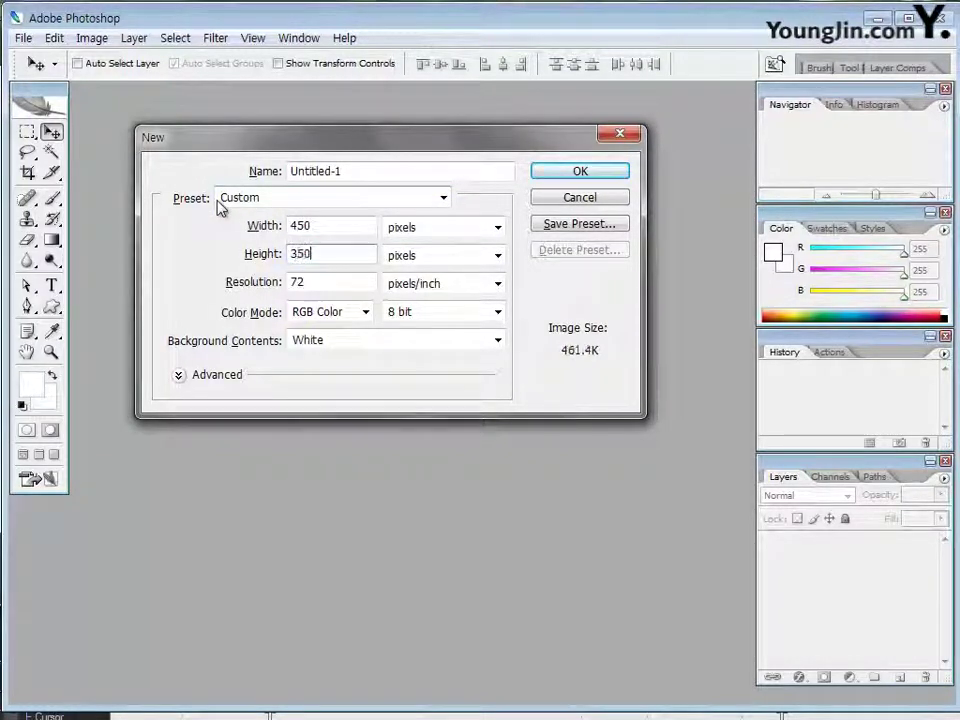
key(Tab)
key(shift+Tab)
key(Tab)
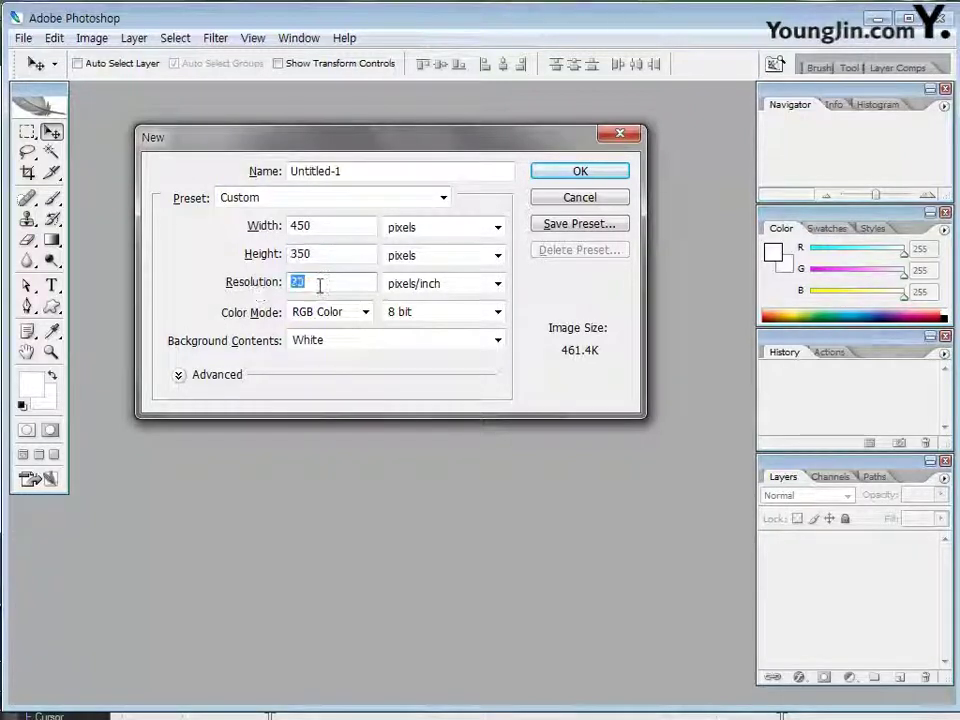
click(332, 281)
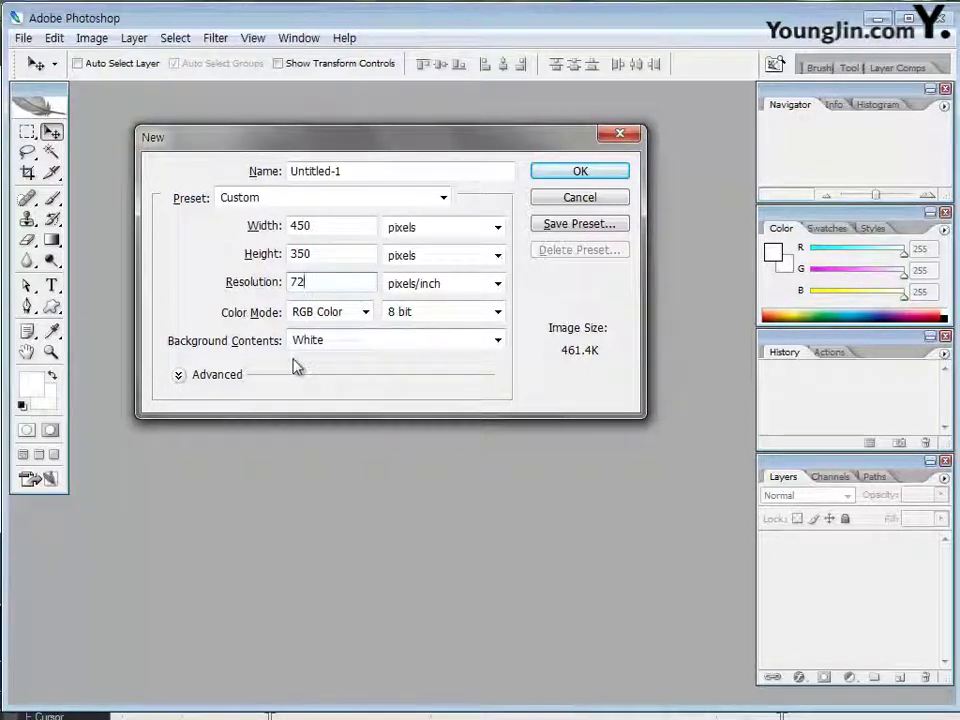
click(582, 174)
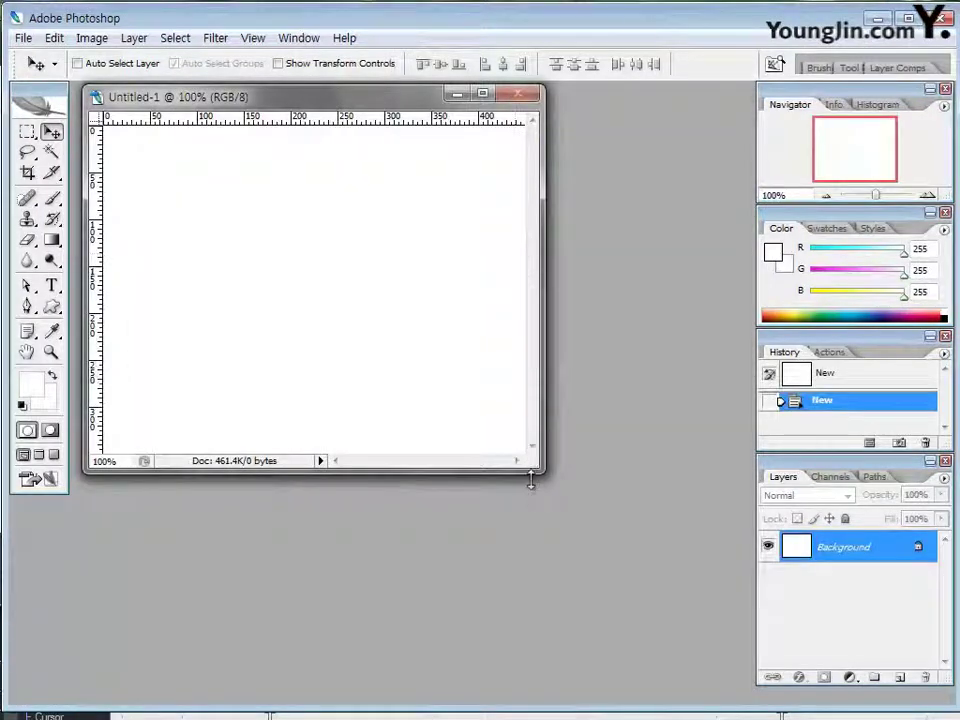
drag(549, 476, 569, 495)
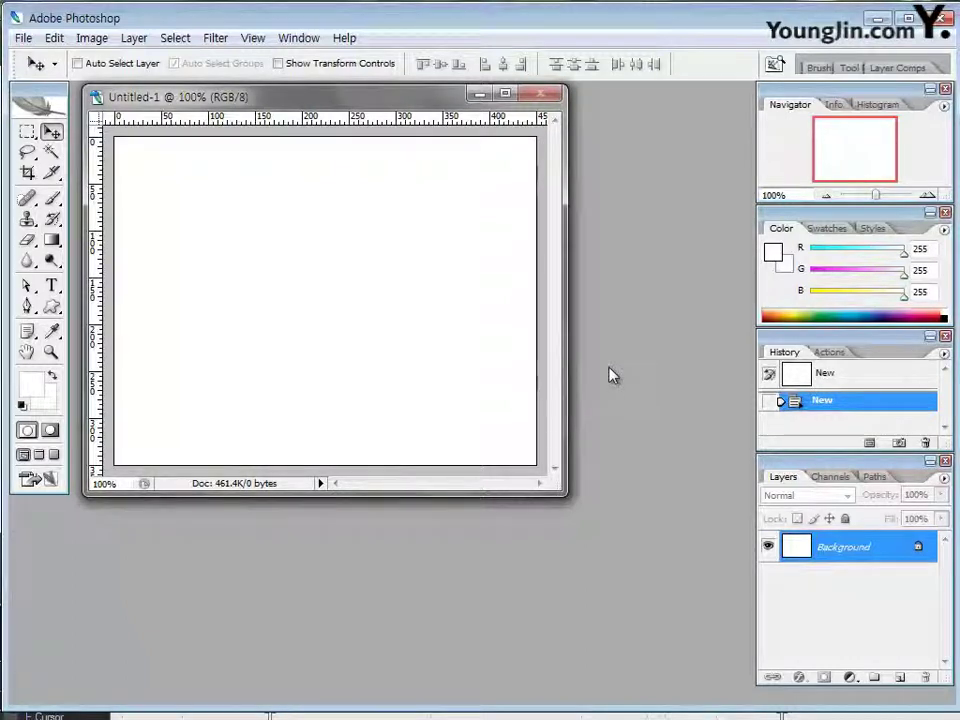
Step: Open the images 2급-4.jpg, 2급-5.jpg and 2급-6.jpg together from the 본문 folder
key(ctrl+o)
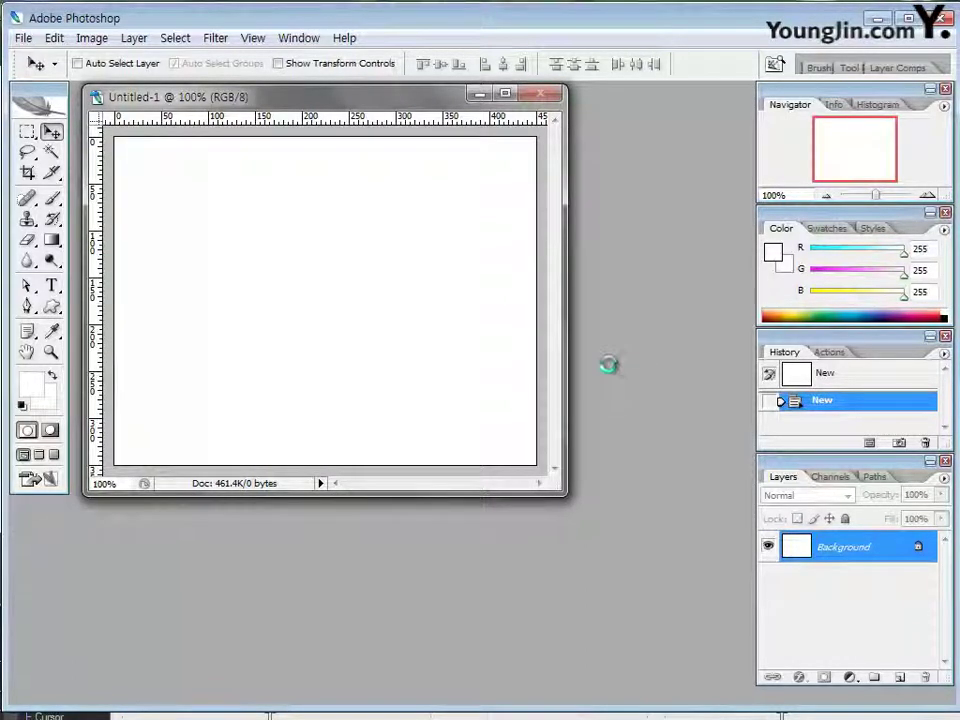
drag(419, 103, 386, 99)
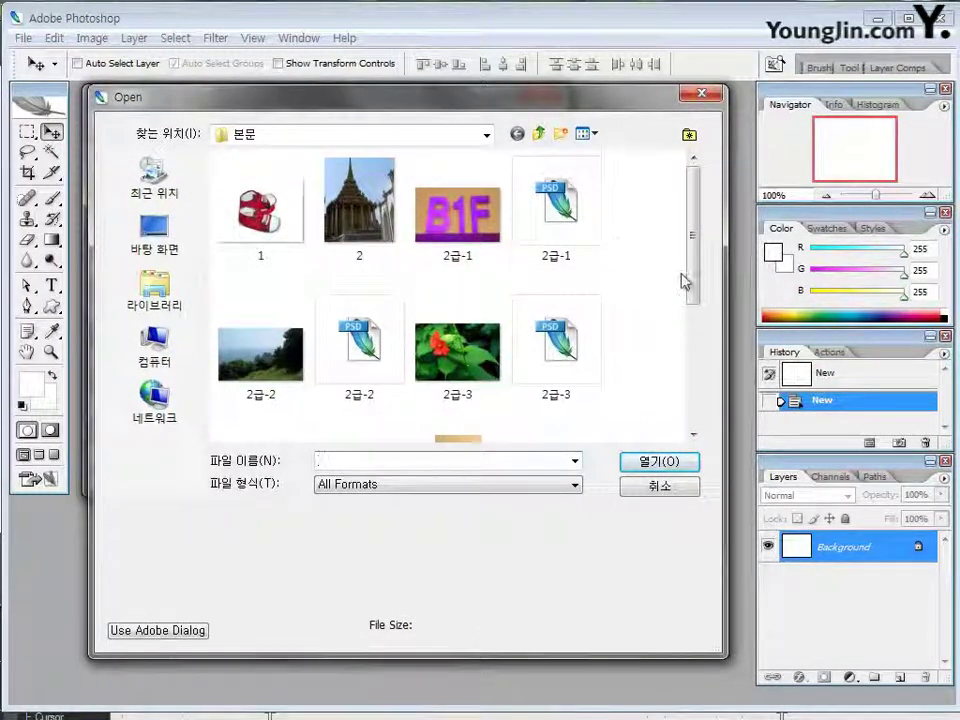
drag(692, 291, 695, 380)
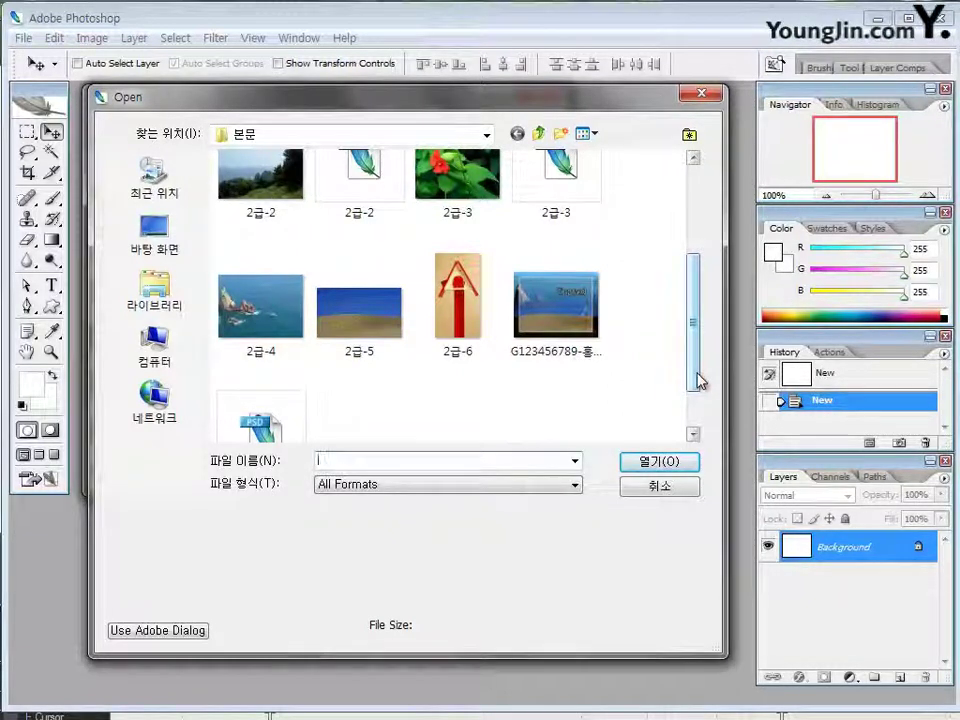
click(278, 332)
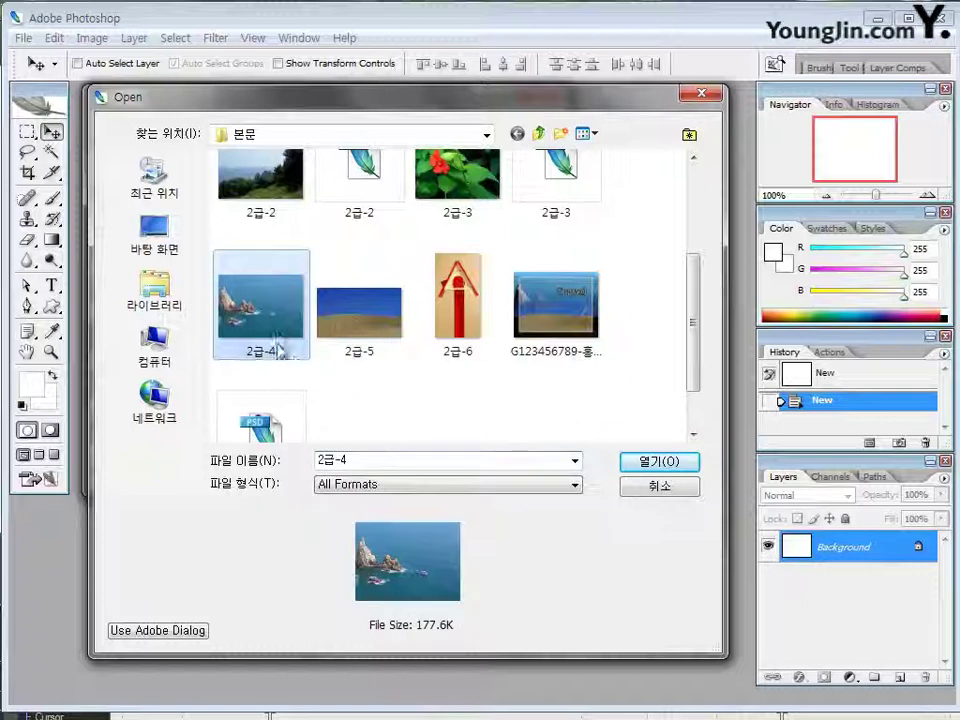
shift+click(472, 325)
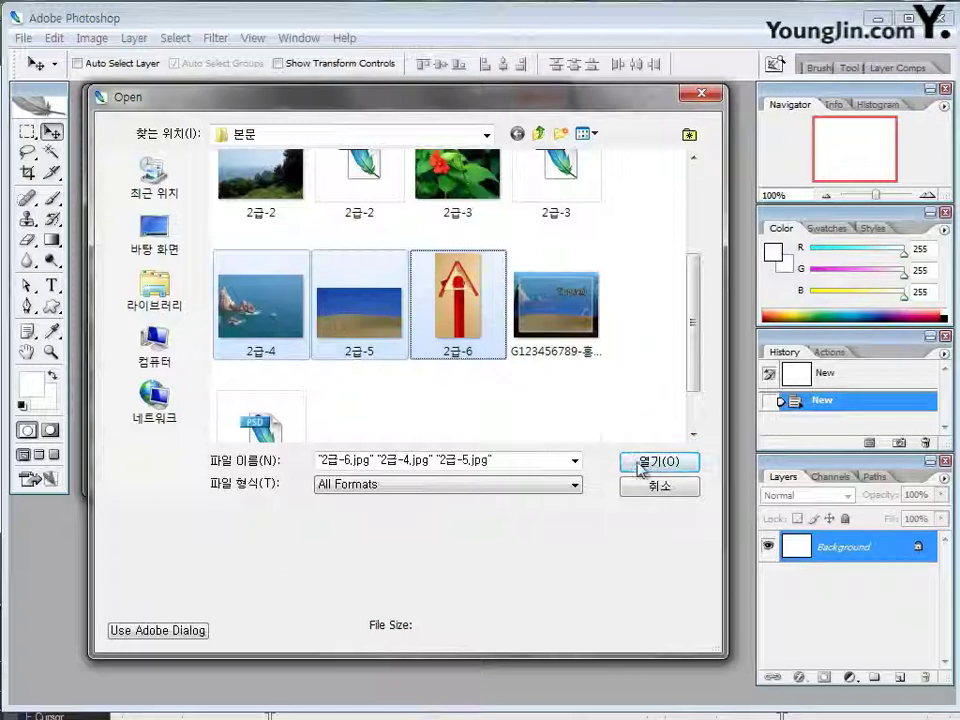
key(Return)
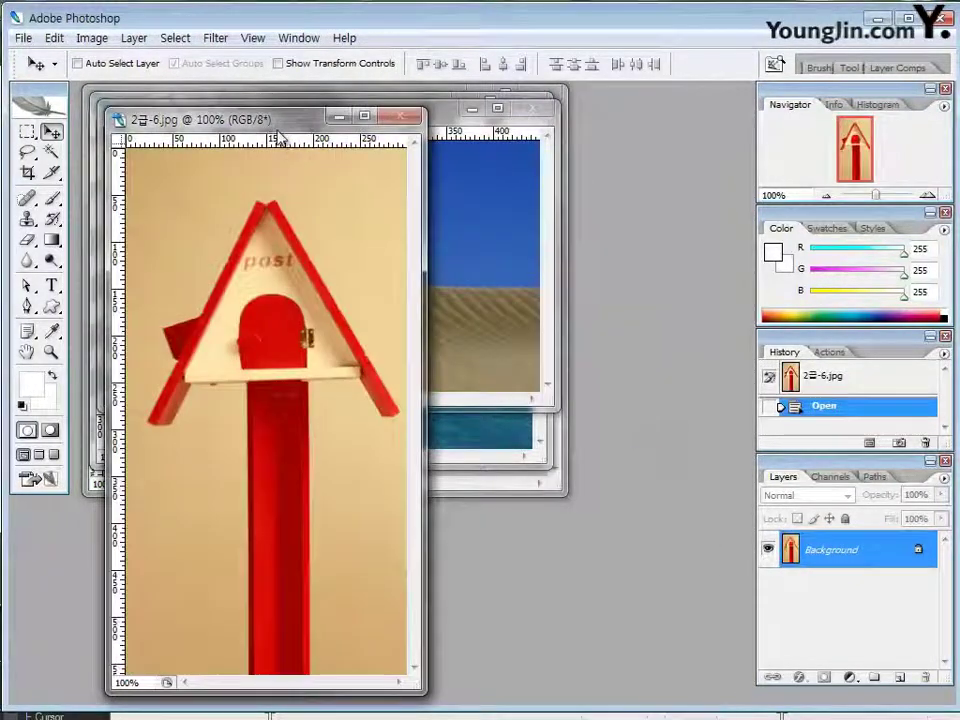
Step: Spread out the image windows and copy the 2급-4.jpg sea photo into the new document, aligned with the canvas's top edge
drag(220, 118, 553, 333)
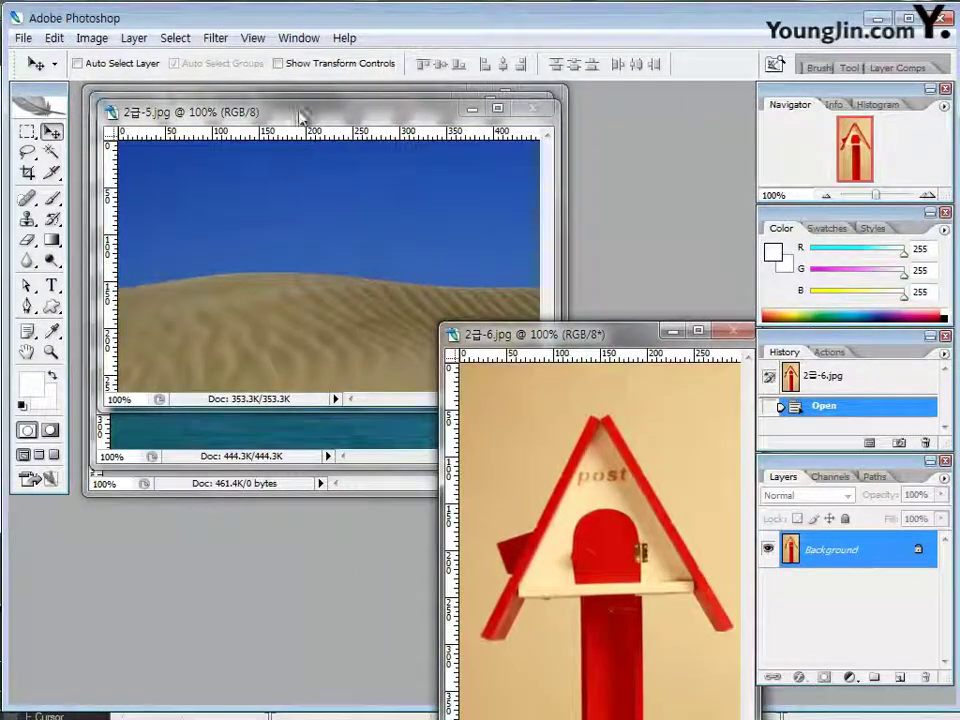
drag(300, 118, 322, 314)
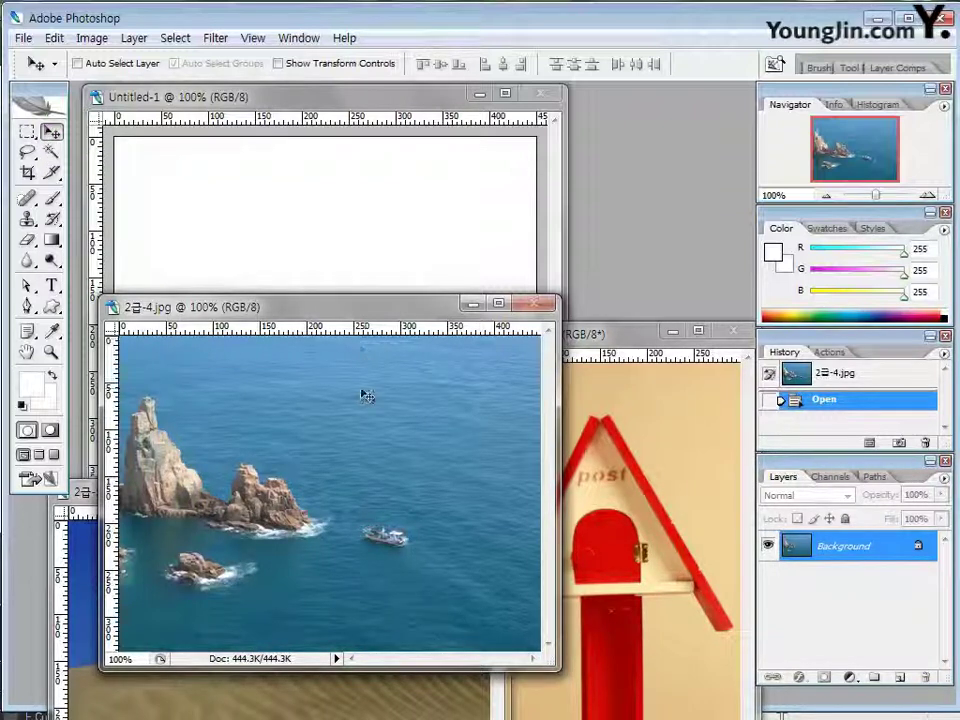
drag(364, 394, 368, 216)
drag(350, 258, 342, 245)
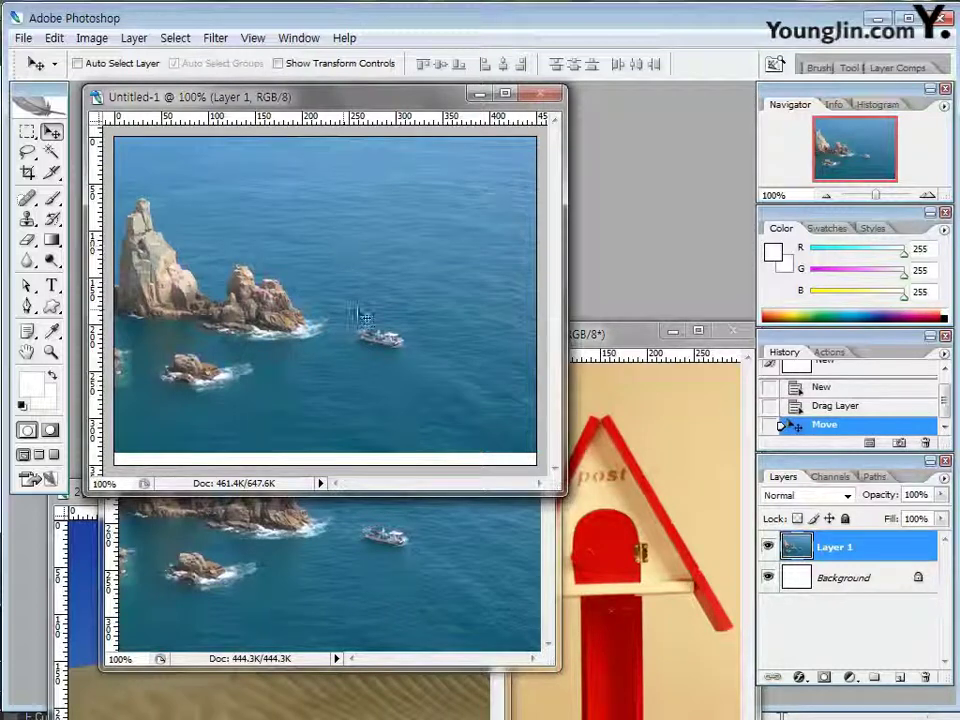
Step: Stretch the sea layer vertically to 103.9% so it fills the canvas down to its bottom edge
key(ctrl+t)
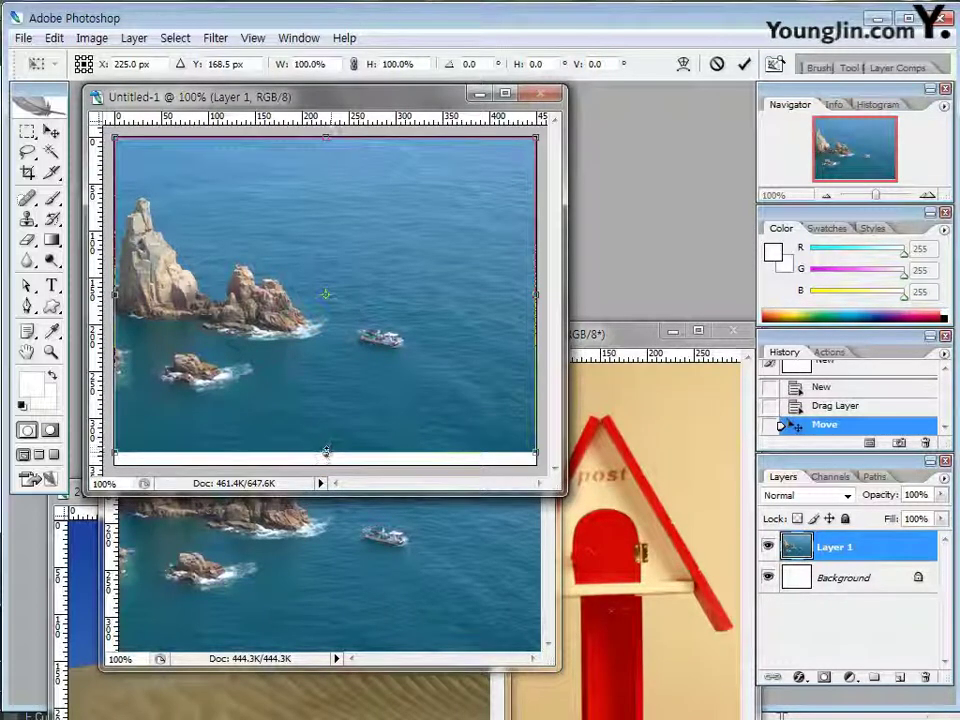
drag(326, 452, 325, 464)
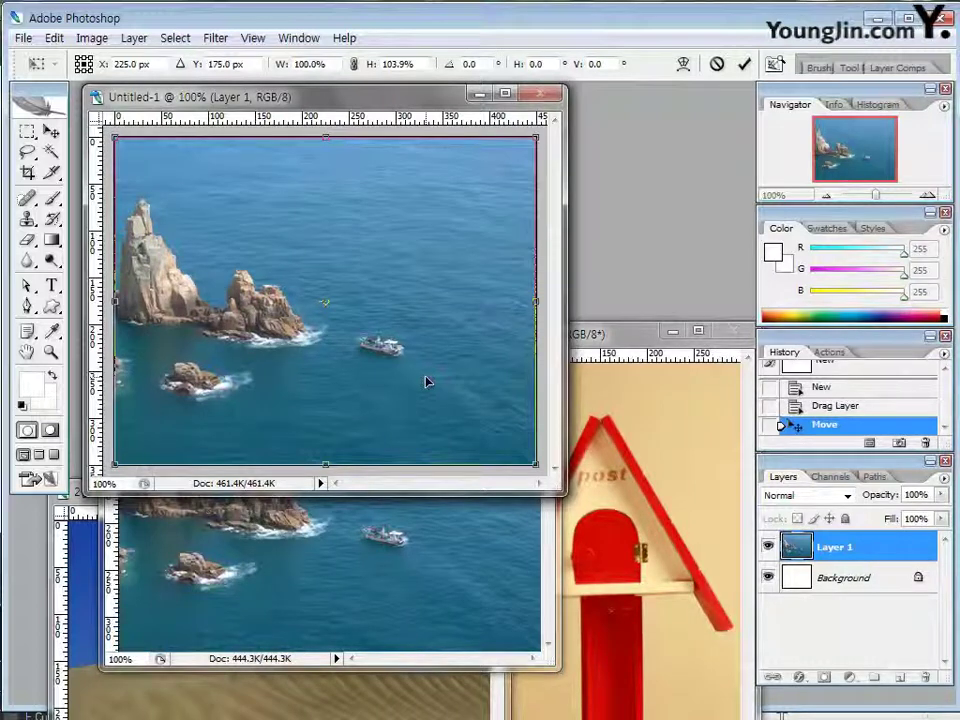
key(Return)
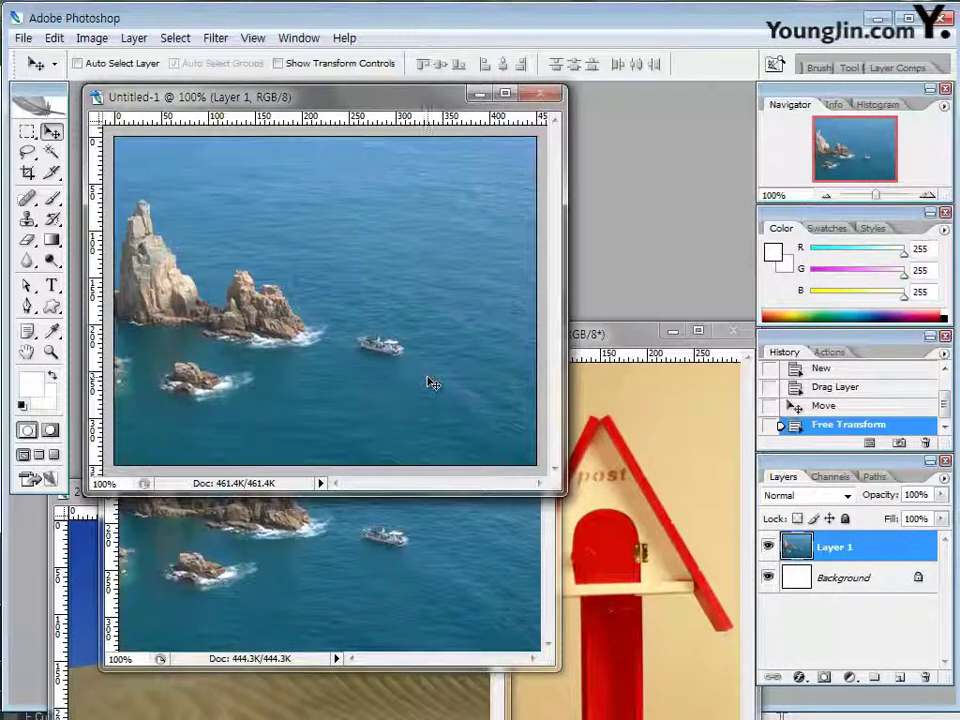
Step: Rename the sea photo's layer as 바다 and close the 2급-4.jpg source image
click(633, 339)
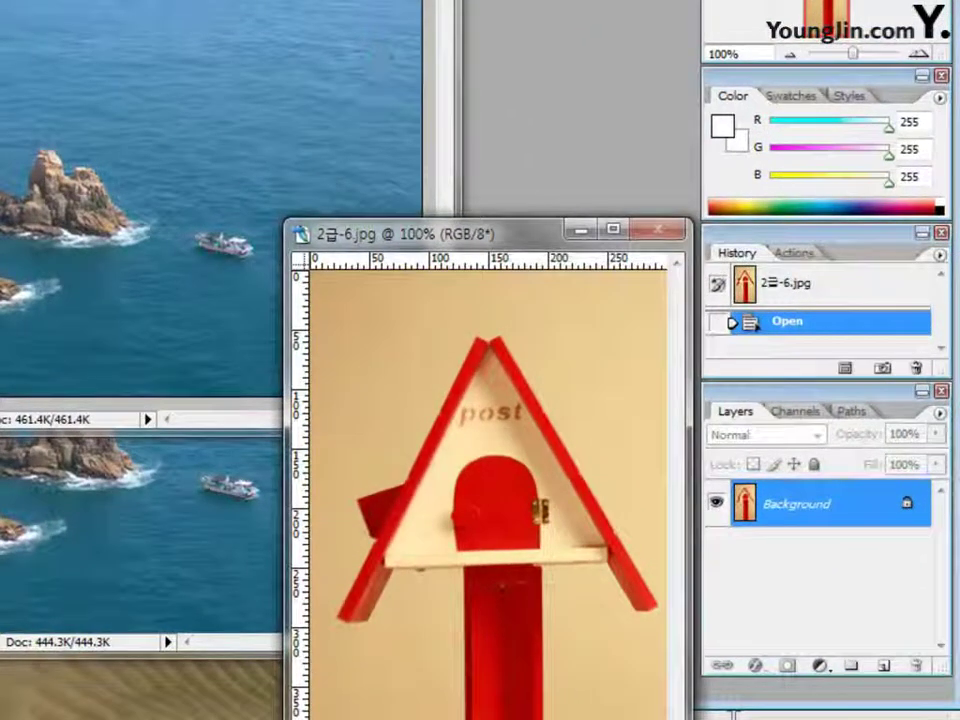
click(437, 143)
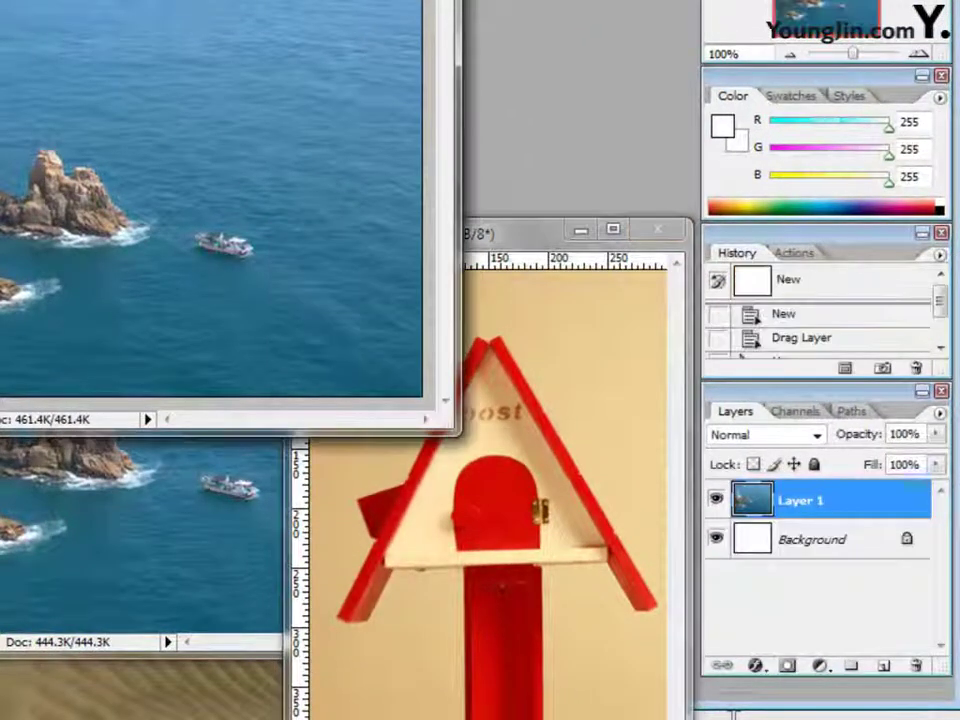
double_click(800, 502)
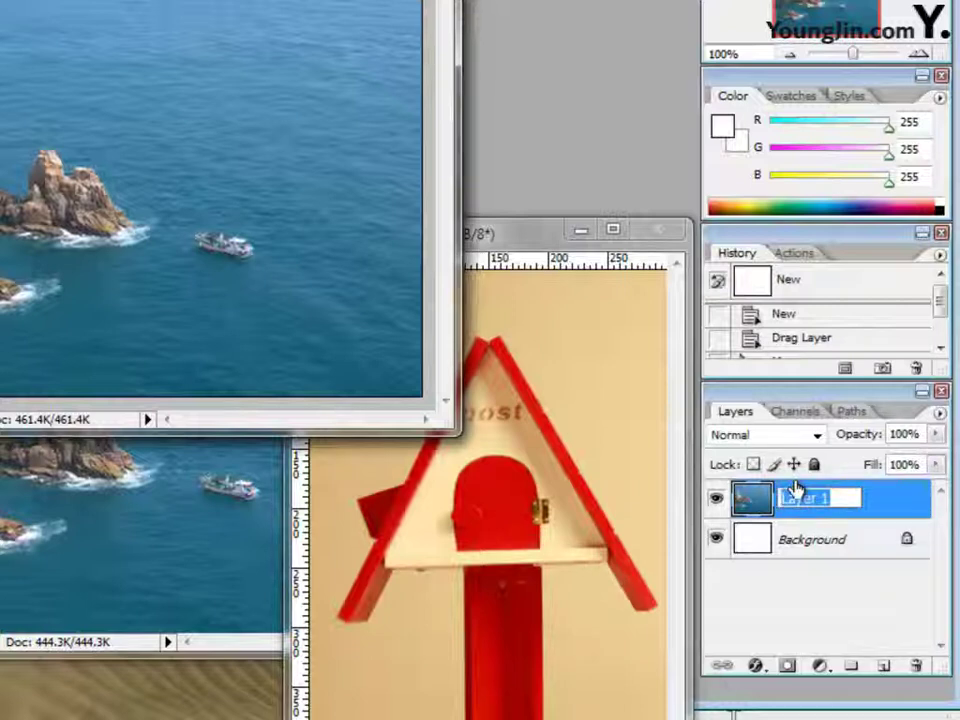
text(바다)
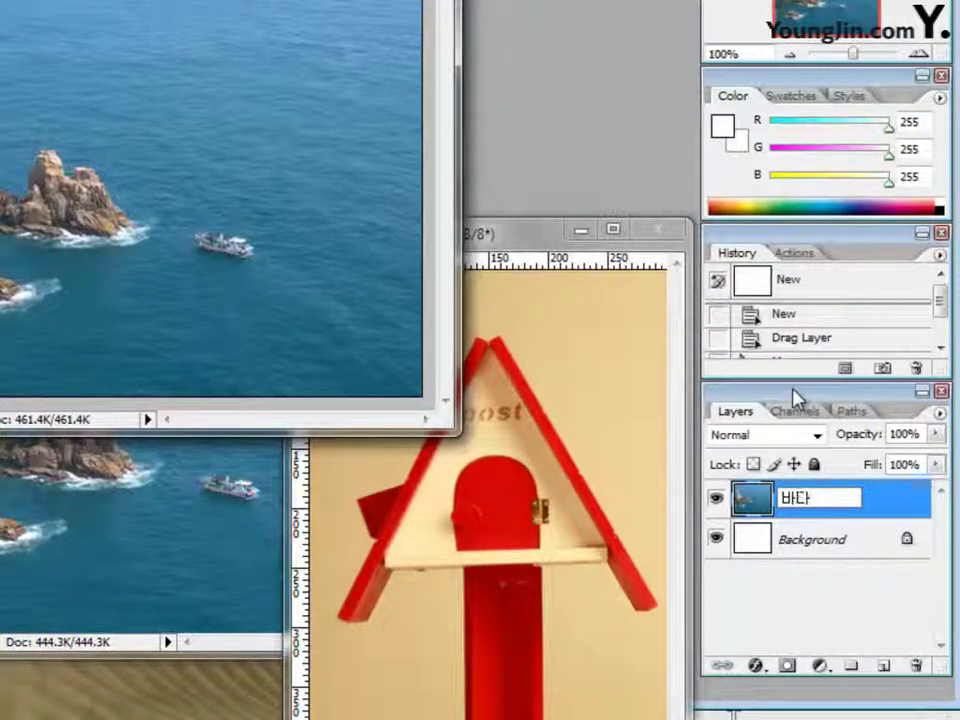
key(Return)
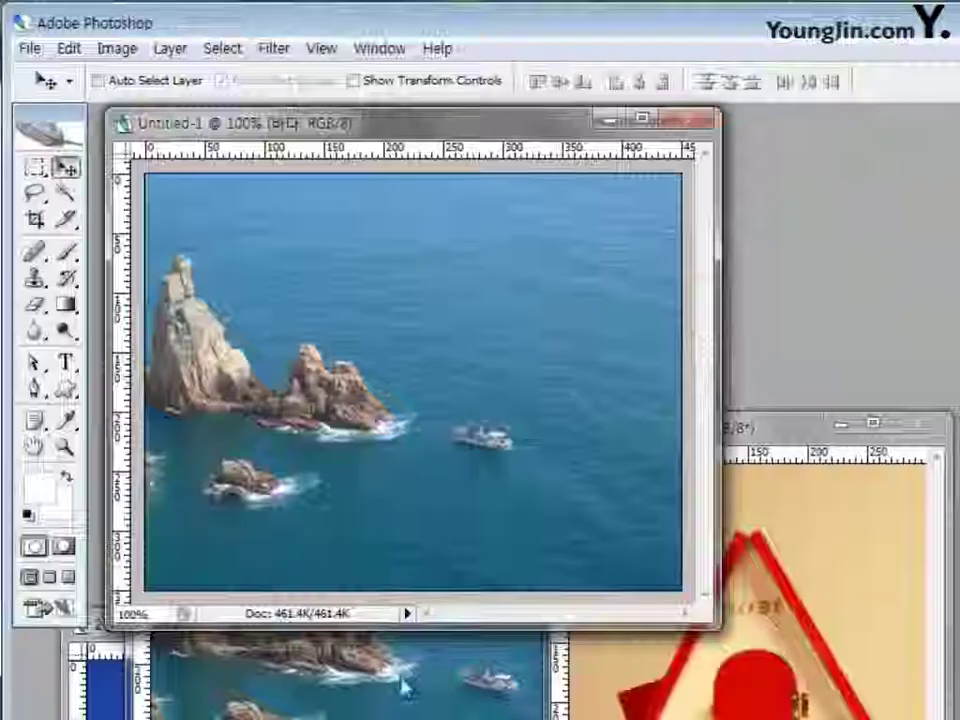
click(200, 507)
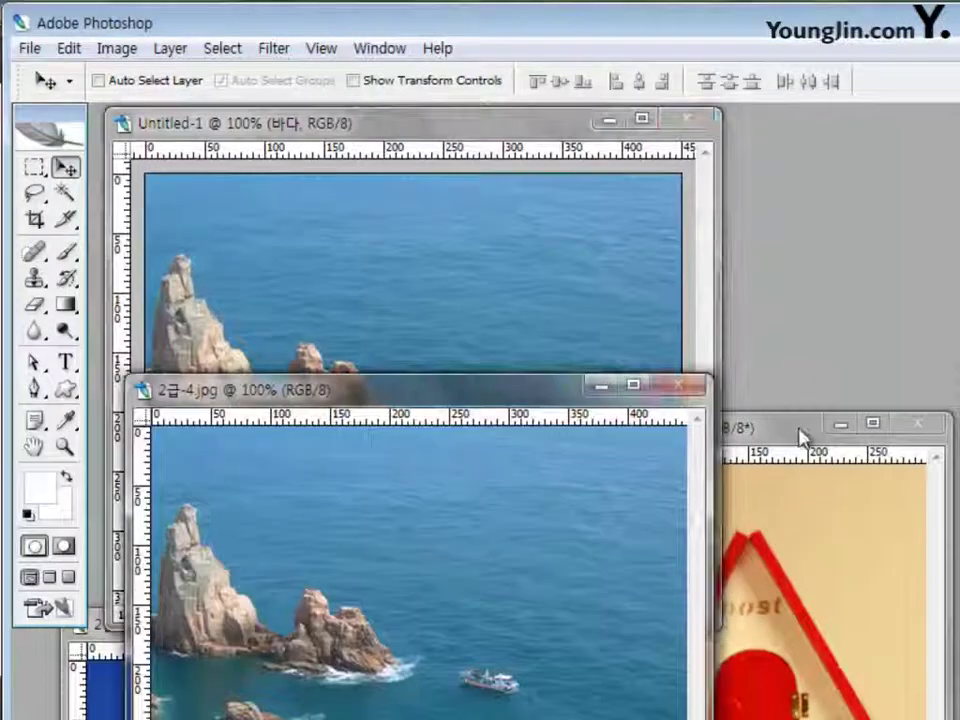
click(692, 388)
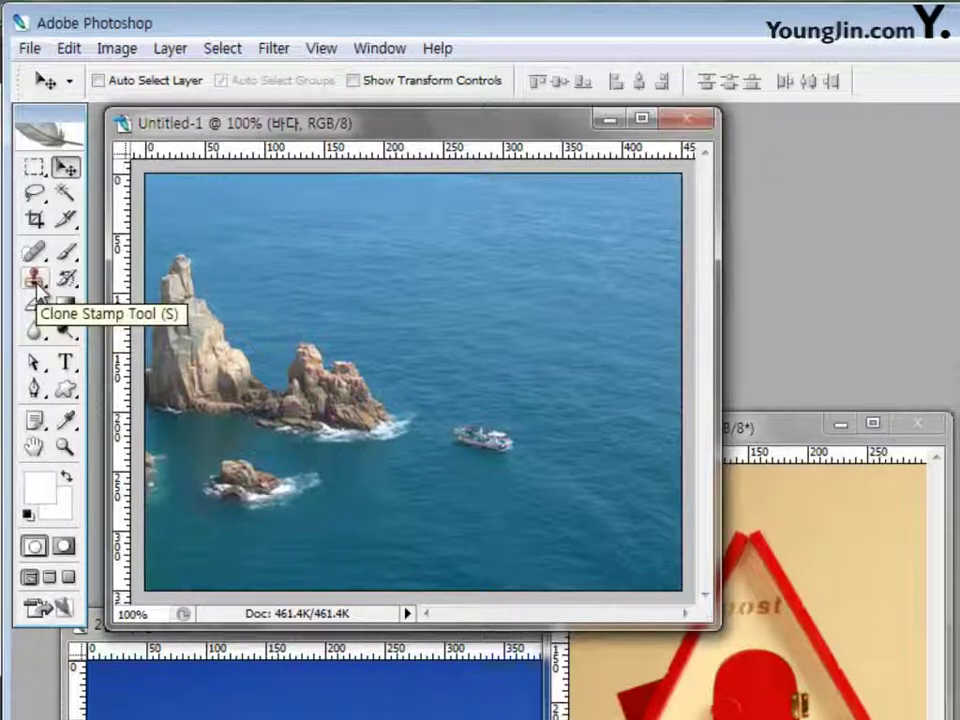
Step: Remove the boat from the 바다 layer with the Clone Stamp tool and a size 20 brush, sampling the water around it
click(36, 282)
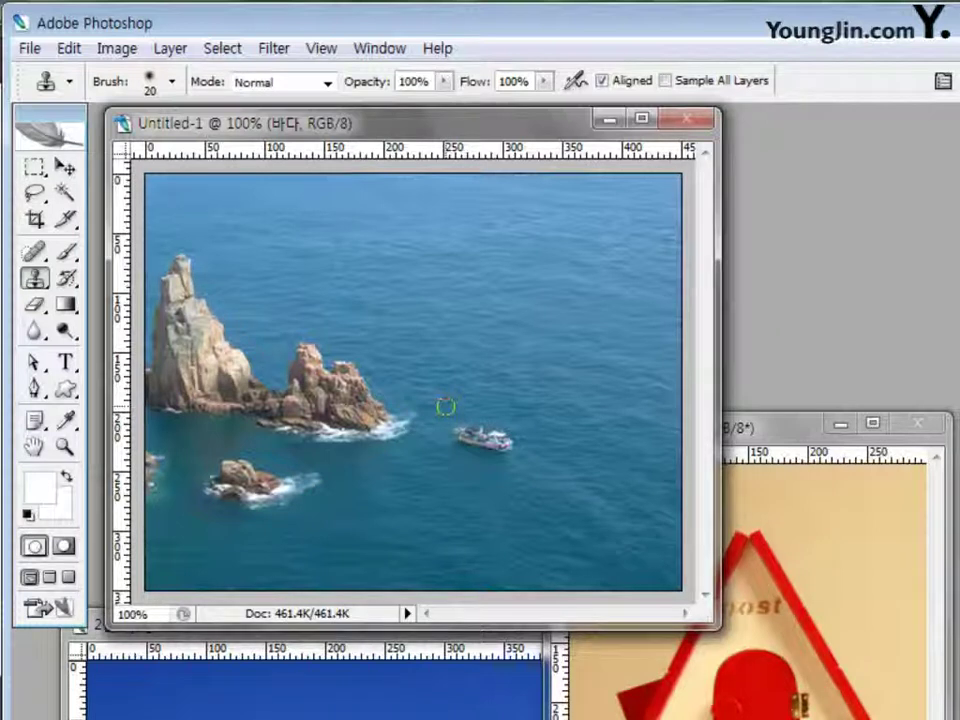
key(alt)
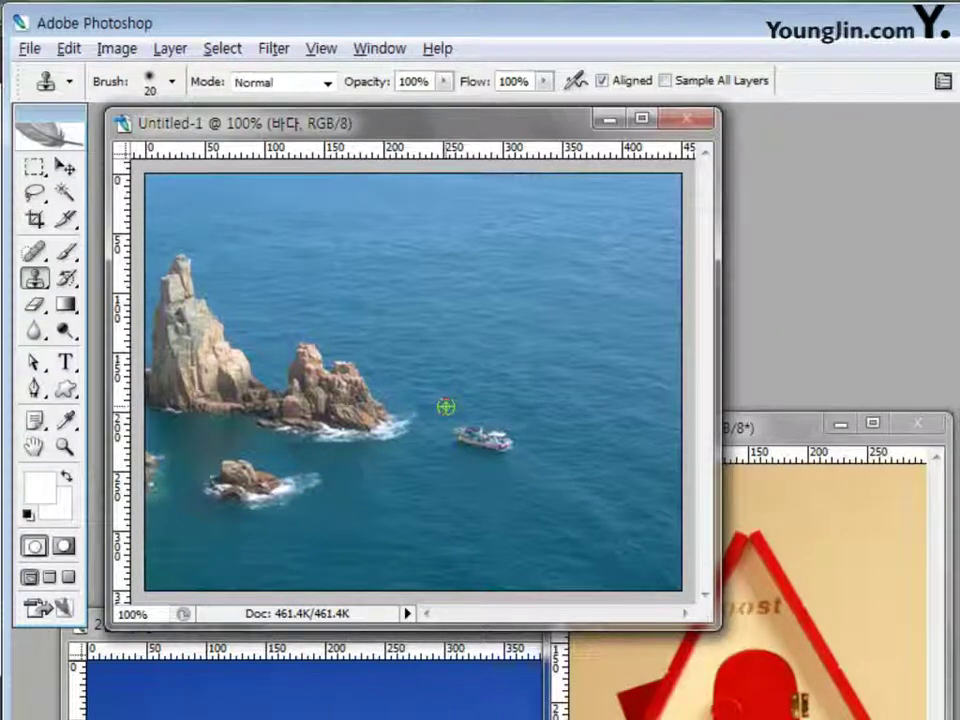
alt+click(445, 406)
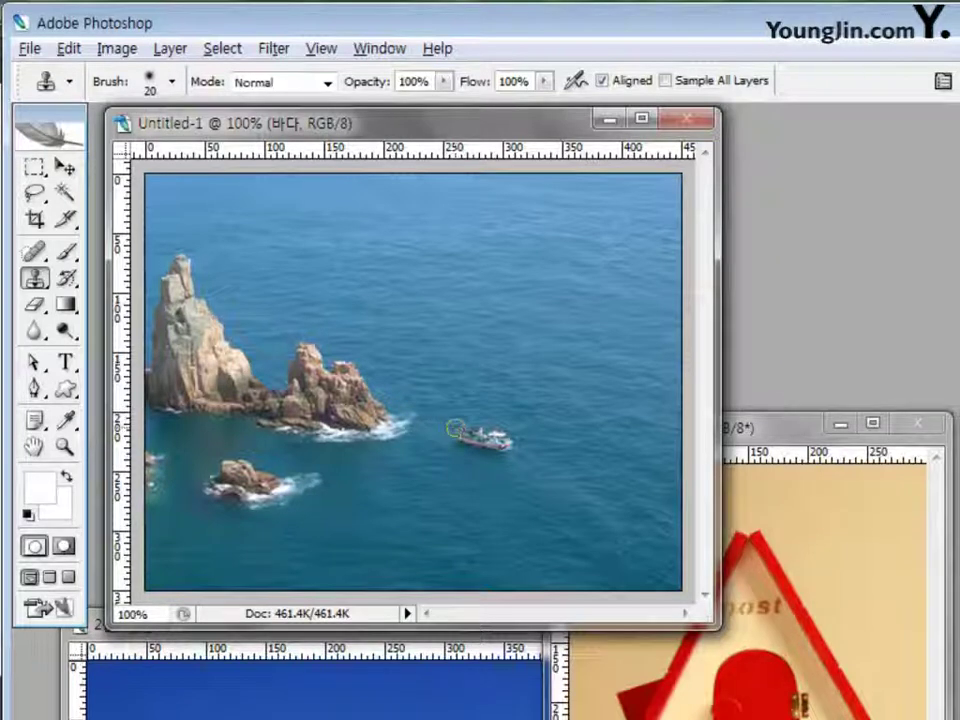
drag(455, 430, 504, 450)
key(alt)
alt+click(491, 425)
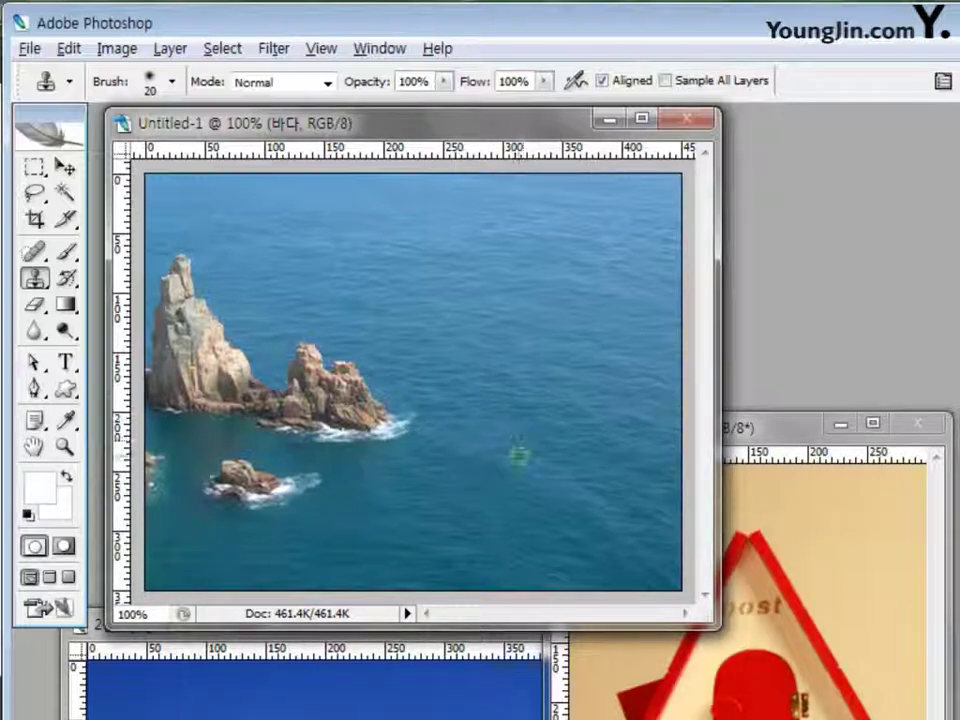
drag(519, 454, 489, 450)
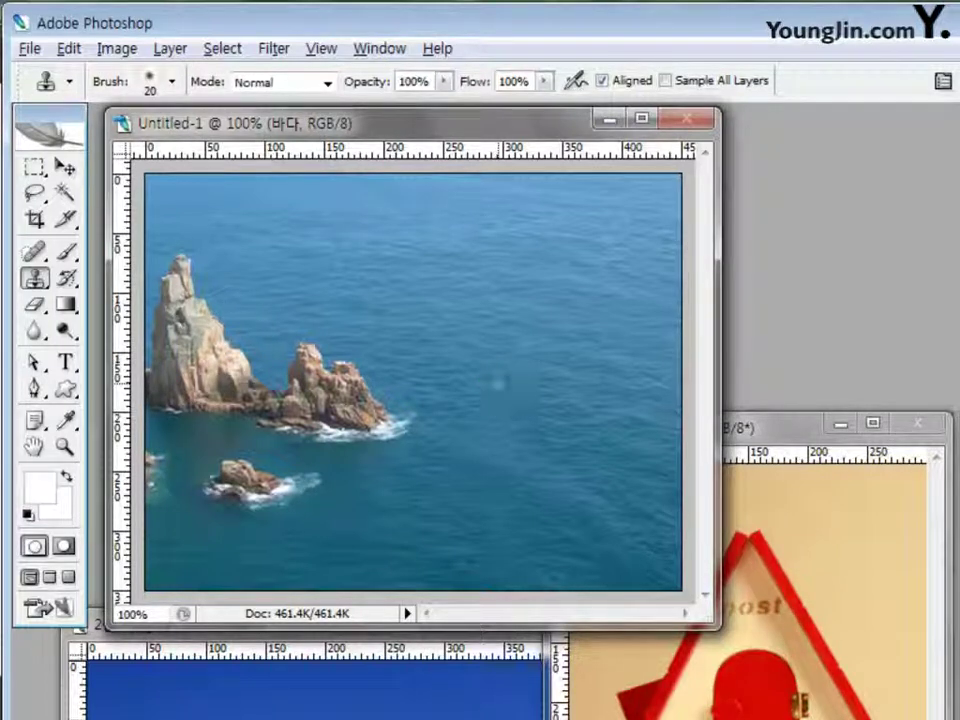
Step: Try a smaller Clone Stamp brush and enlarge it to size 40
key(bracketleft)
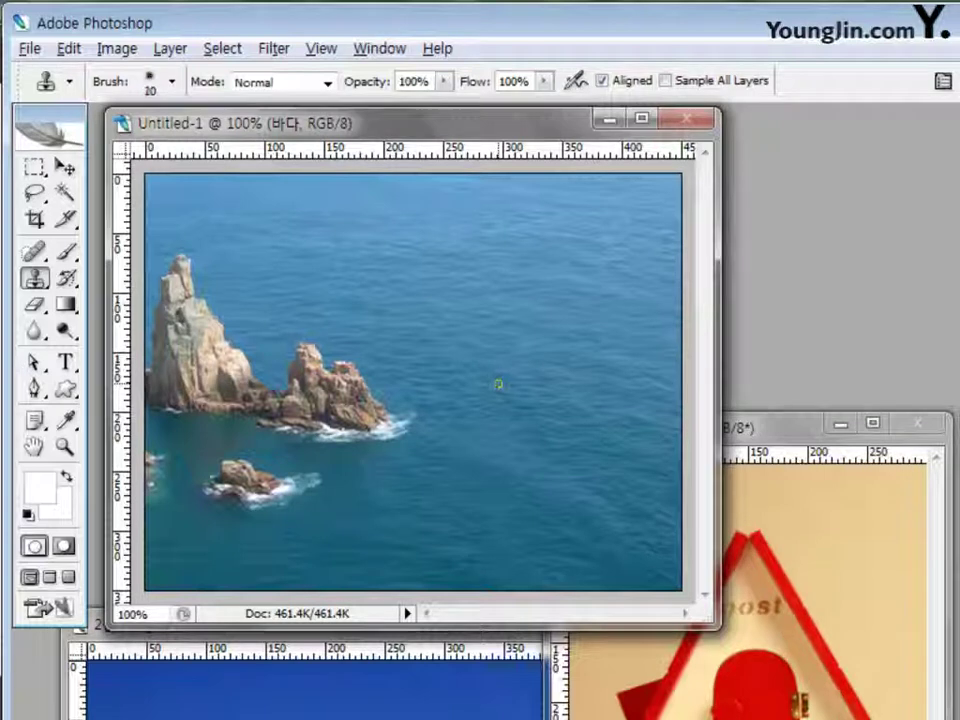
key(bracketright)
key(bracketright)
key(bracketright)
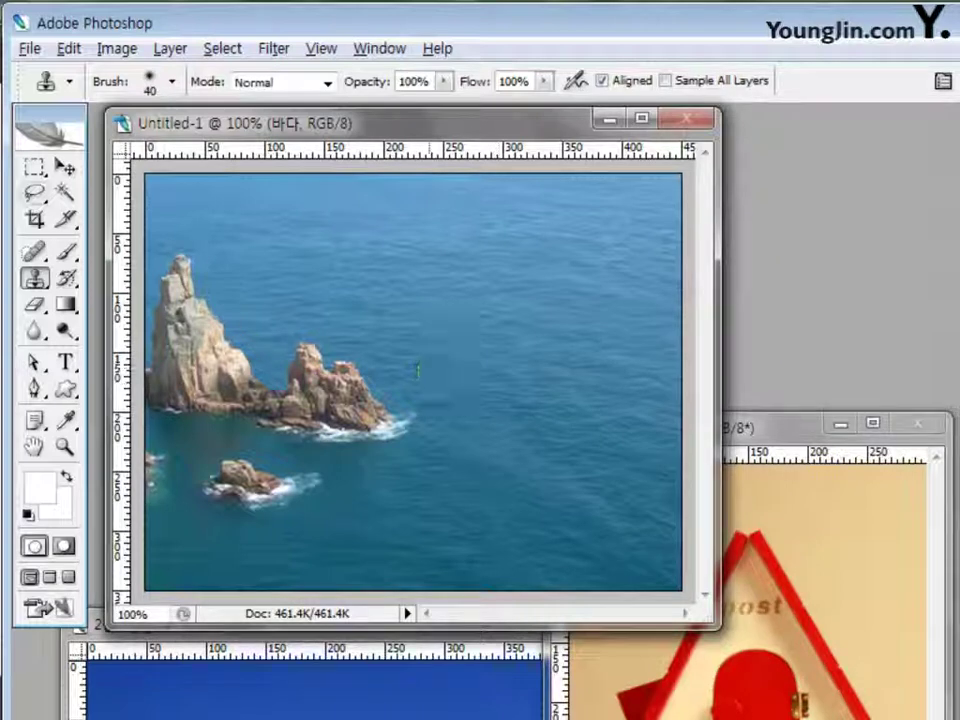
Step: Copy the 2급-5.jpg desert photo into the composition, aligned with the canvas's bottom edge
click(63, 169)
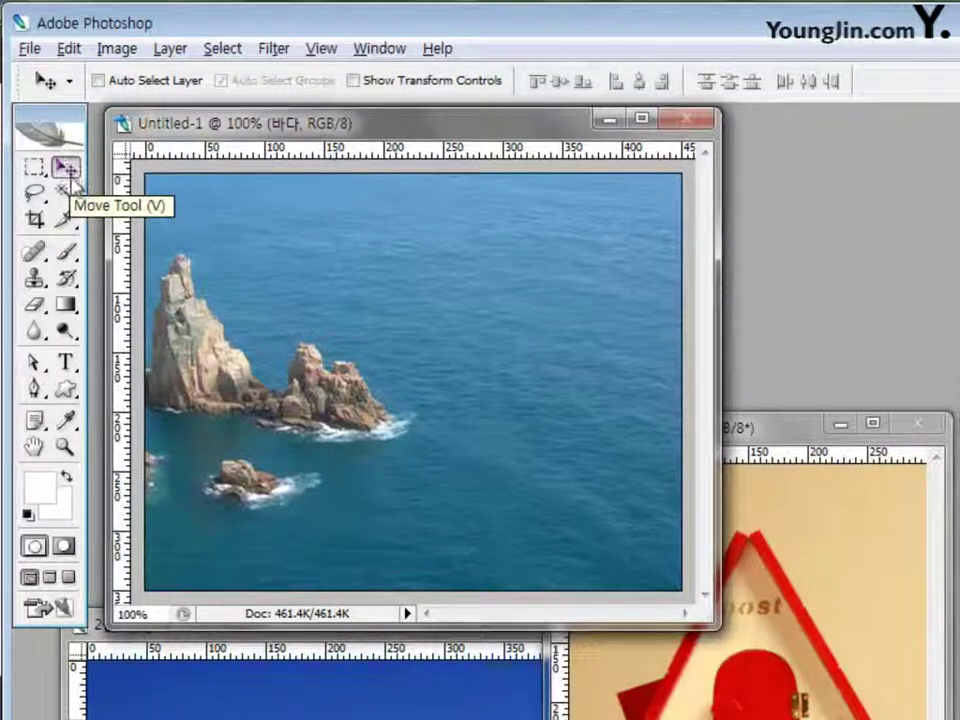
click(311, 671)
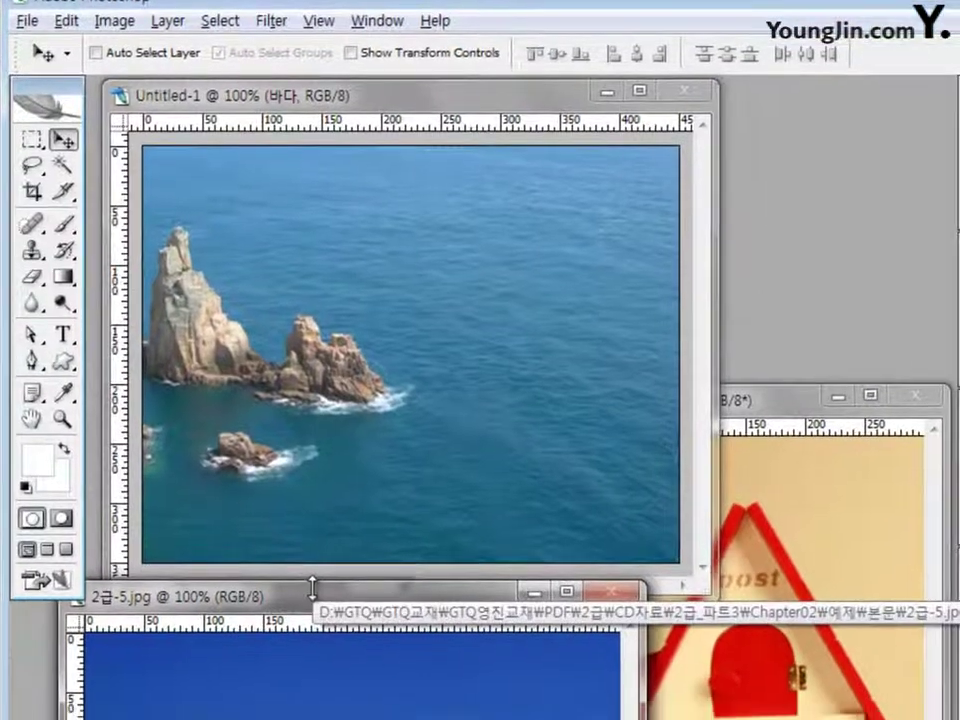
drag(314, 615, 412, 607)
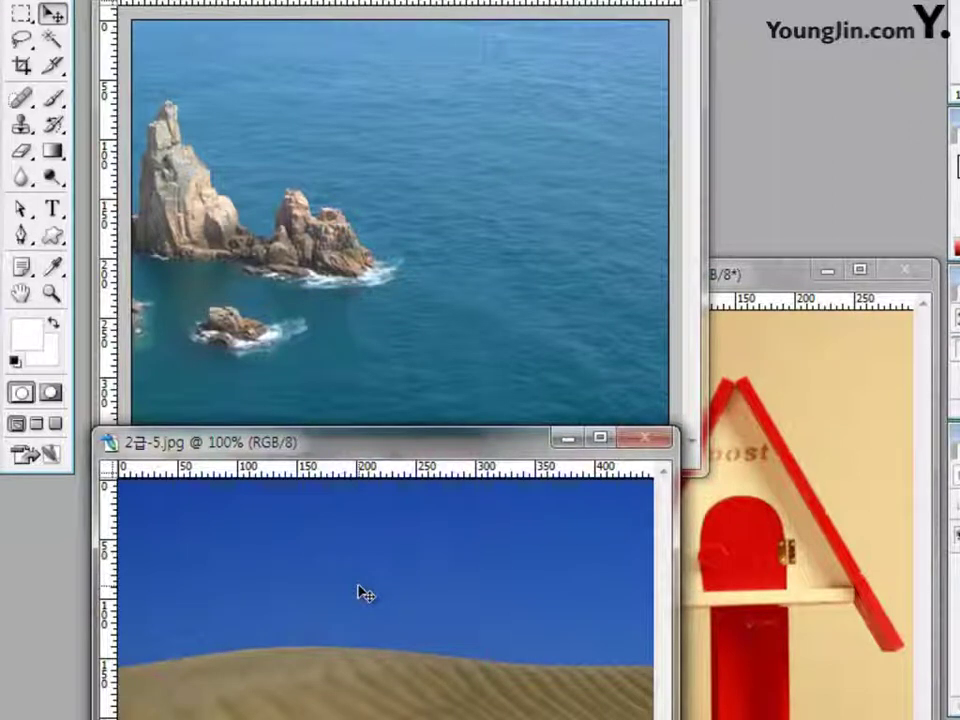
drag(364, 591, 380, 262)
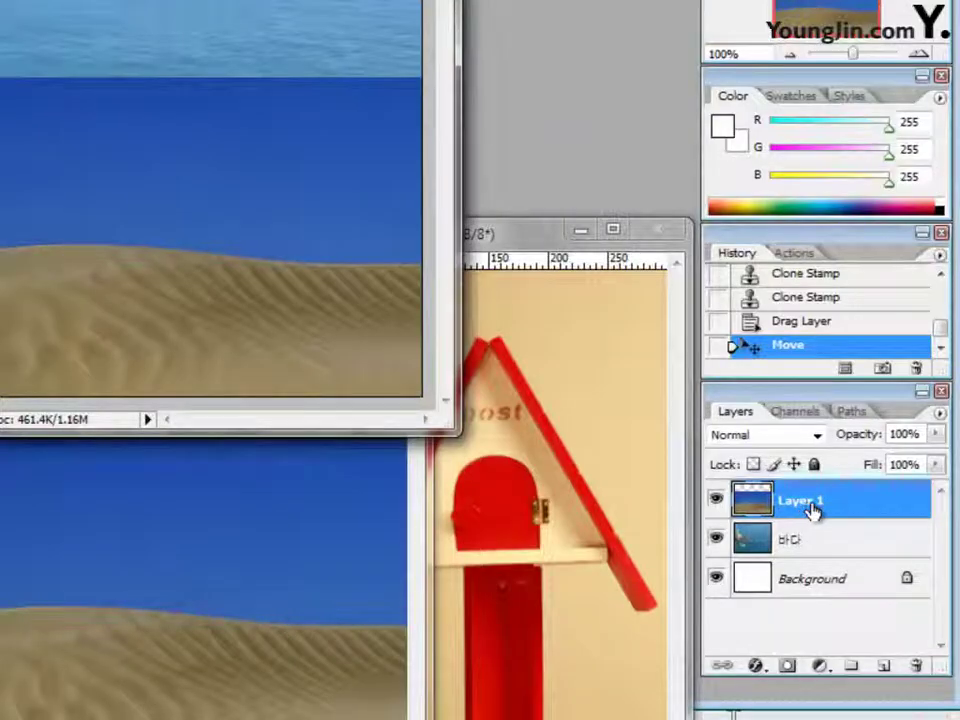
Step: Rename the desert photo's layer as 모래
double_click(813, 511)
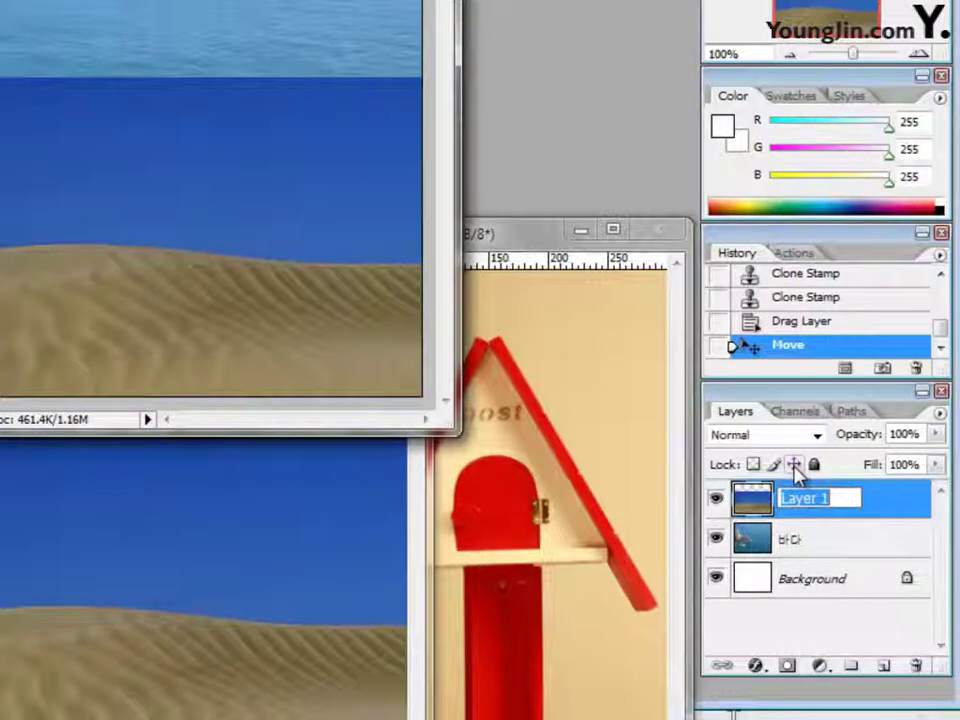
text(사막)
key(Return)
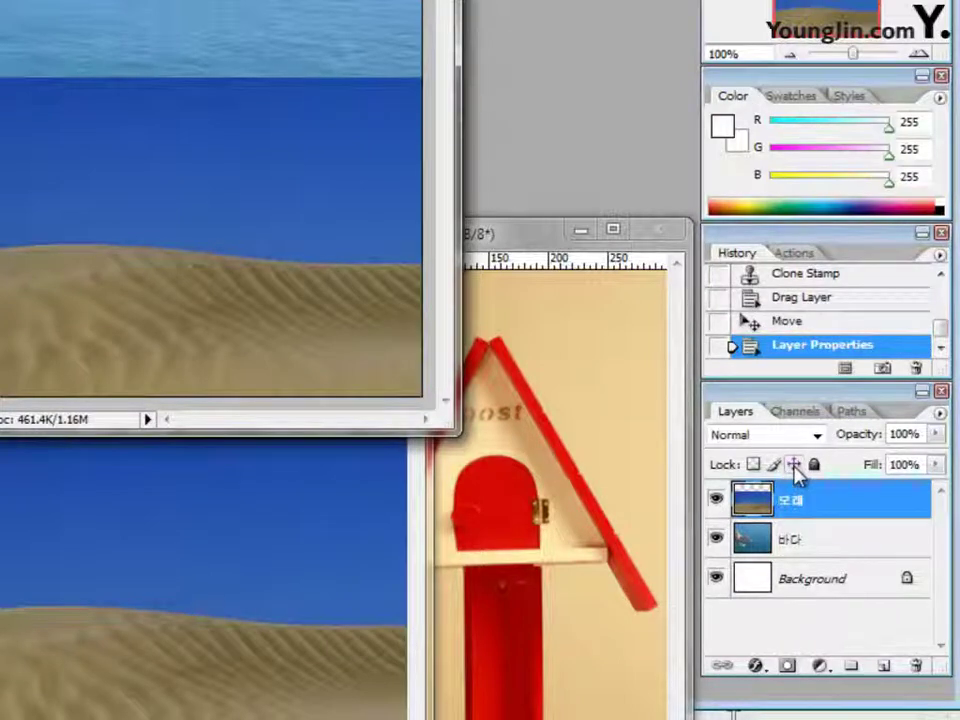
Step: Add a layer mask to the 모래 layer and fill it with a vertical linear Black, White gradient that blends the sand into the sea
click(787, 666)
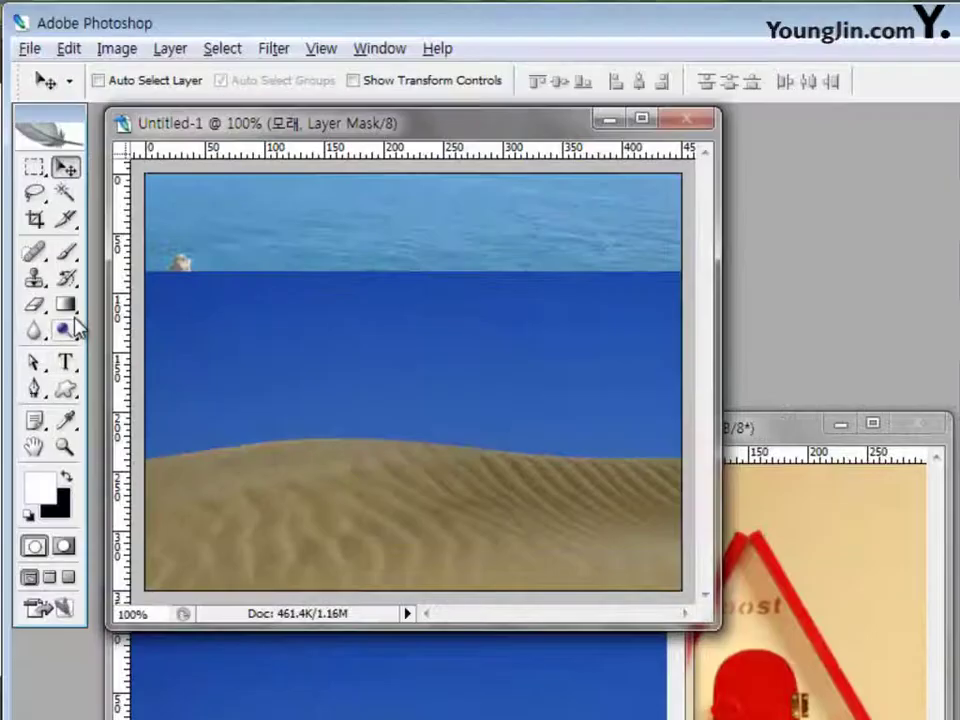
click(66, 305)
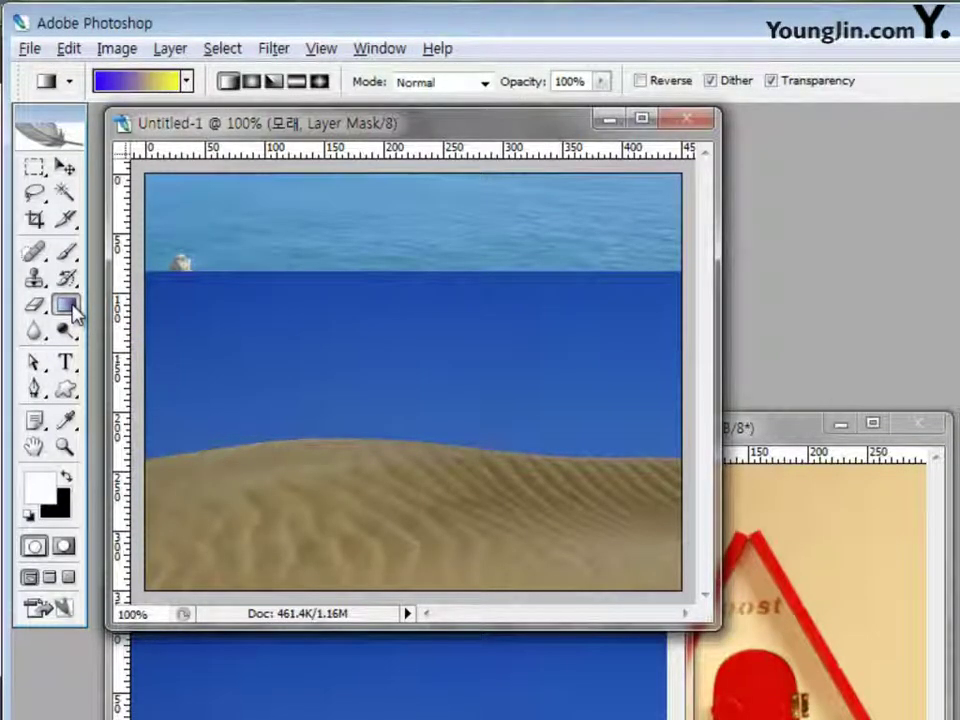
click(156, 85)
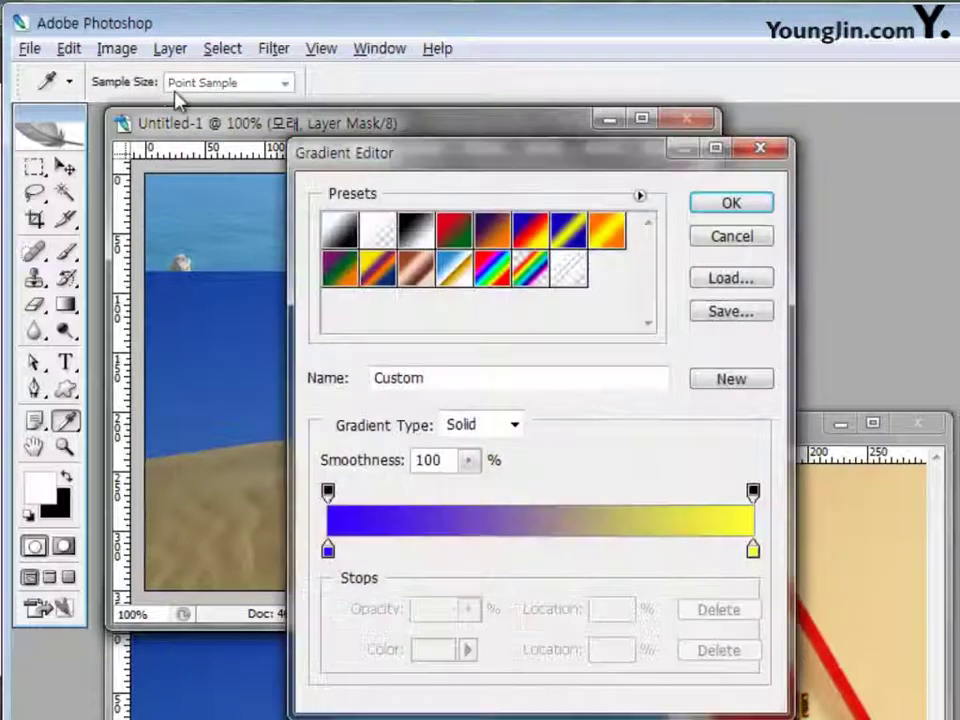
click(428, 240)
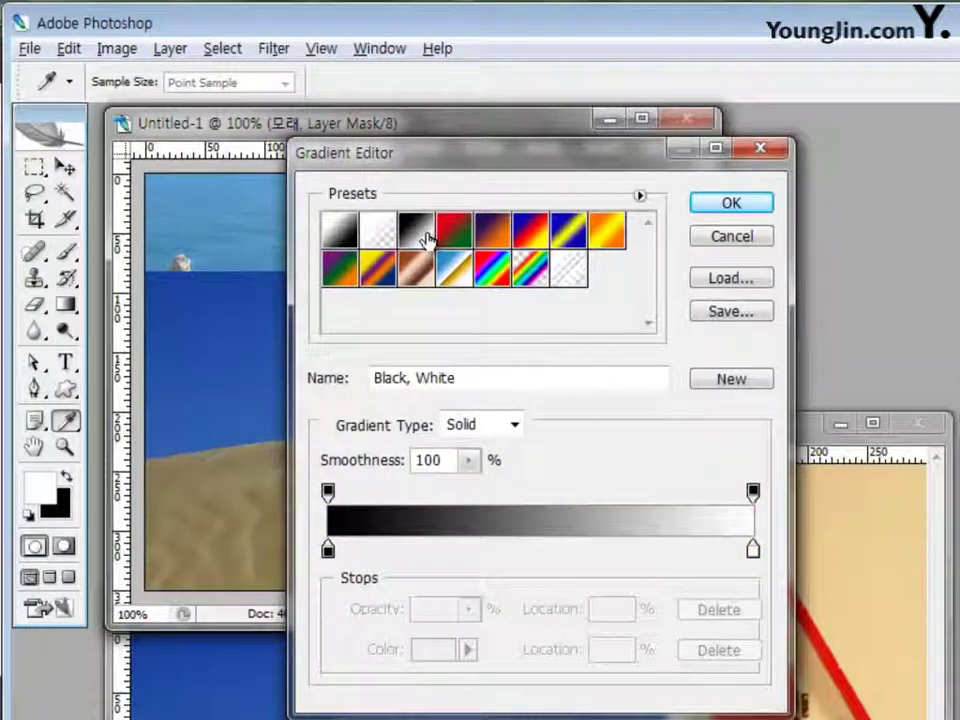
click(731, 205)
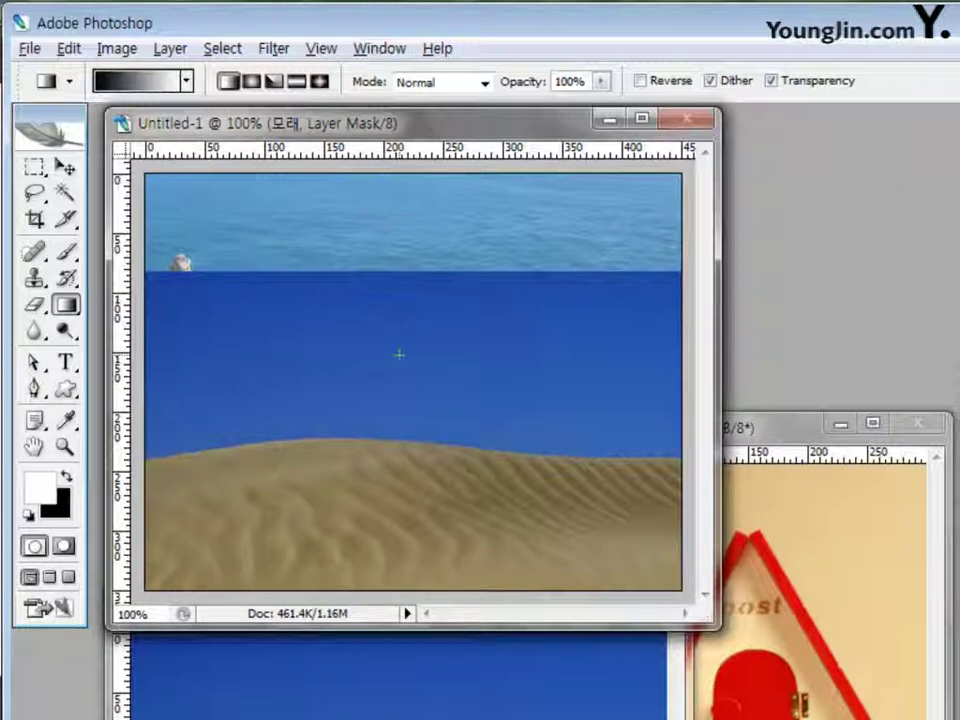
drag(444, 467, 450, 461)
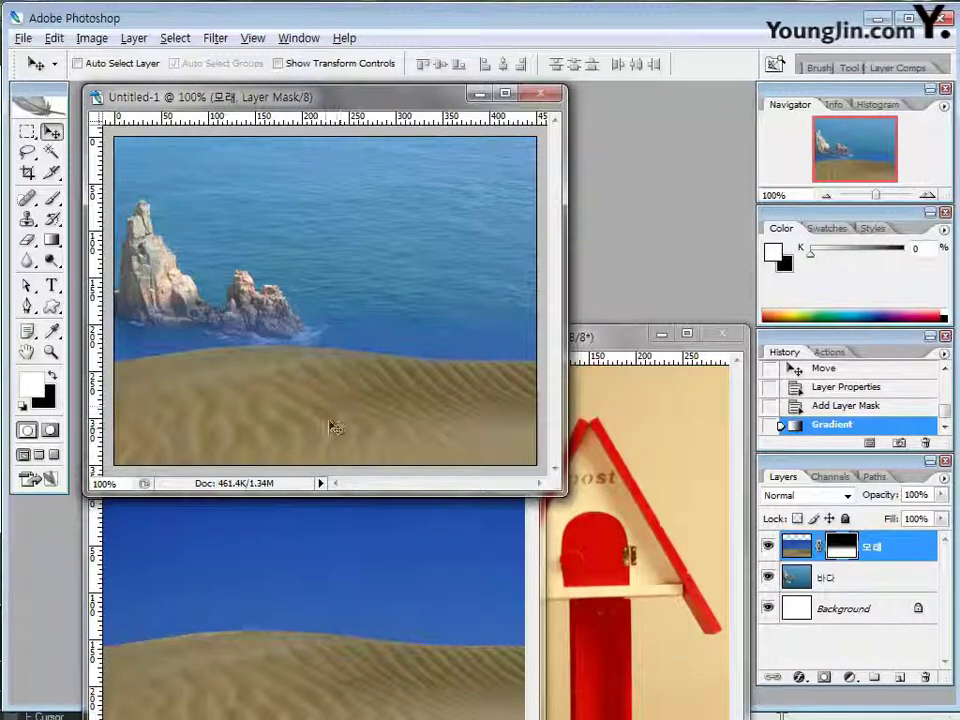
Step: Bring the 2급-5.jpg desert source image to the front and close it
click(324, 585)
drag(351, 475, 372, 479)
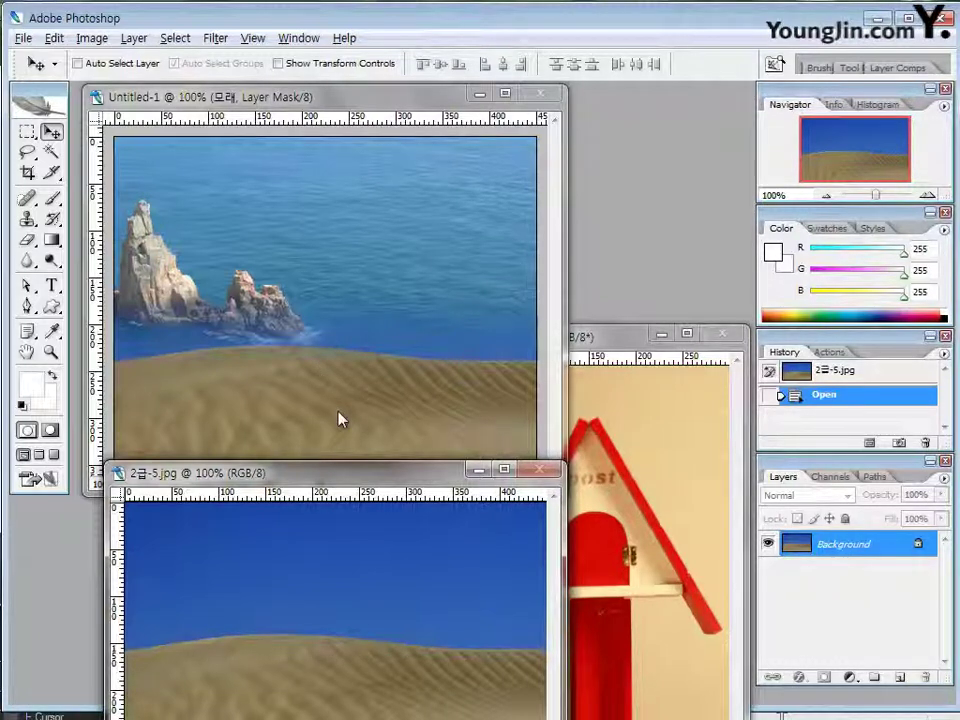
click(542, 470)
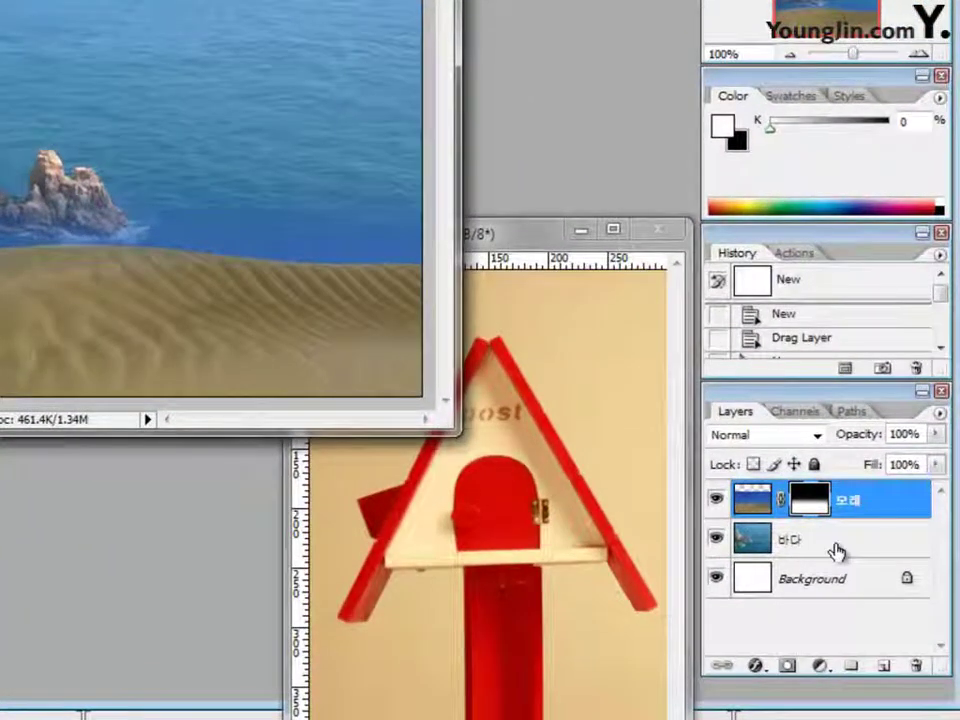
Step: On the 바다 layer, make a border selection by inverting a rectangular marquee inset about 30 px from the canvas edges
click(836, 550)
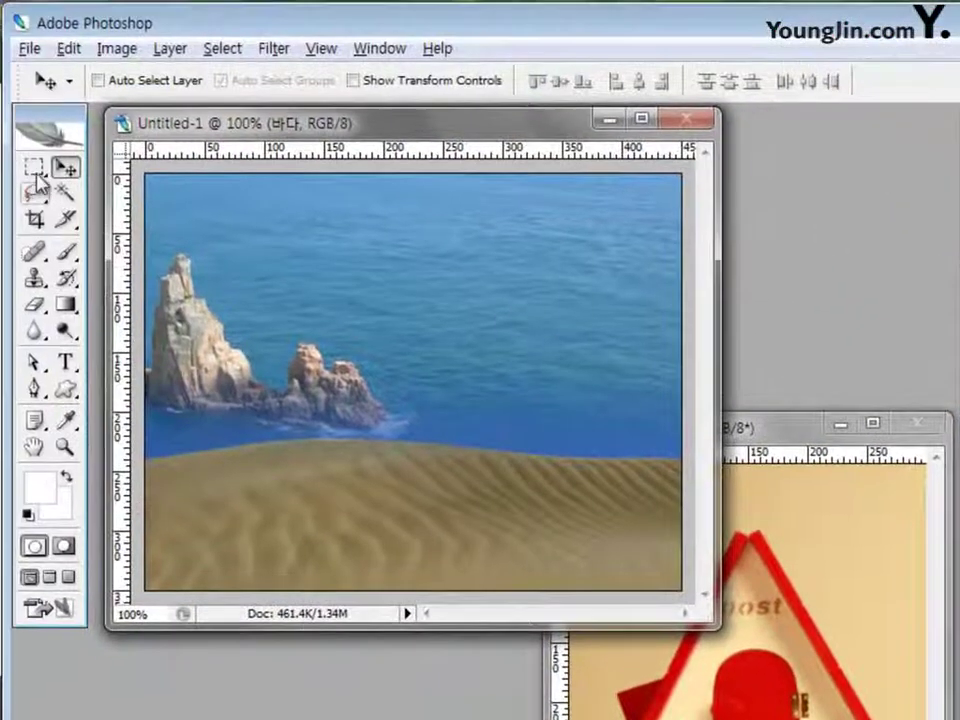
click(2, 116)
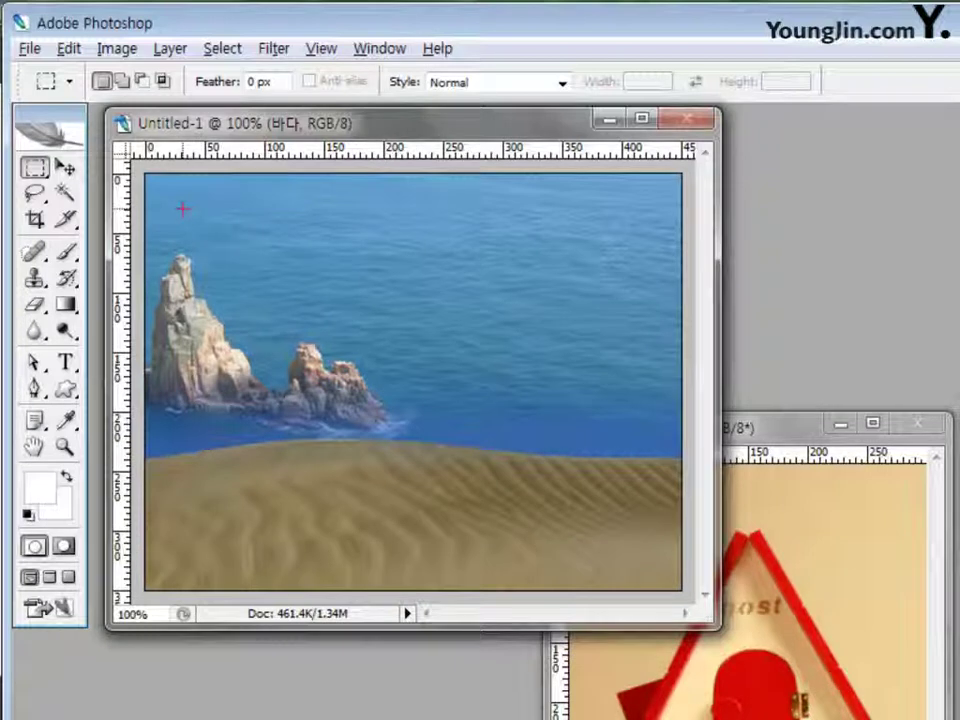
drag(179, 209, 453, 436)
drag(541, 557, 650, 562)
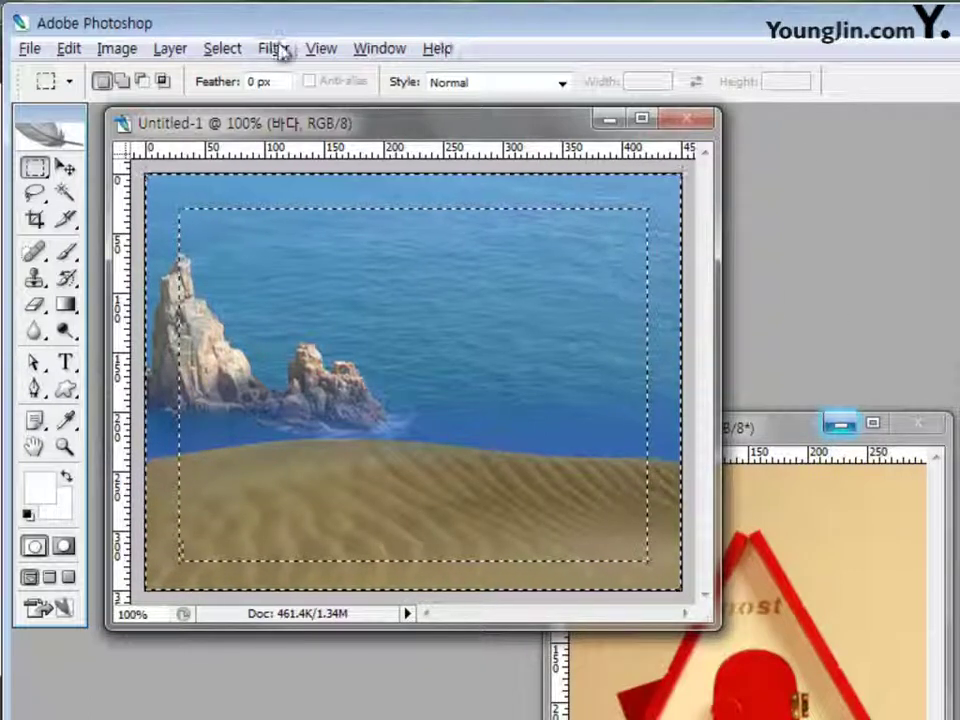
Step: Apply the Fresco filter to the selected border of the 바다 layer
click(281, 50)
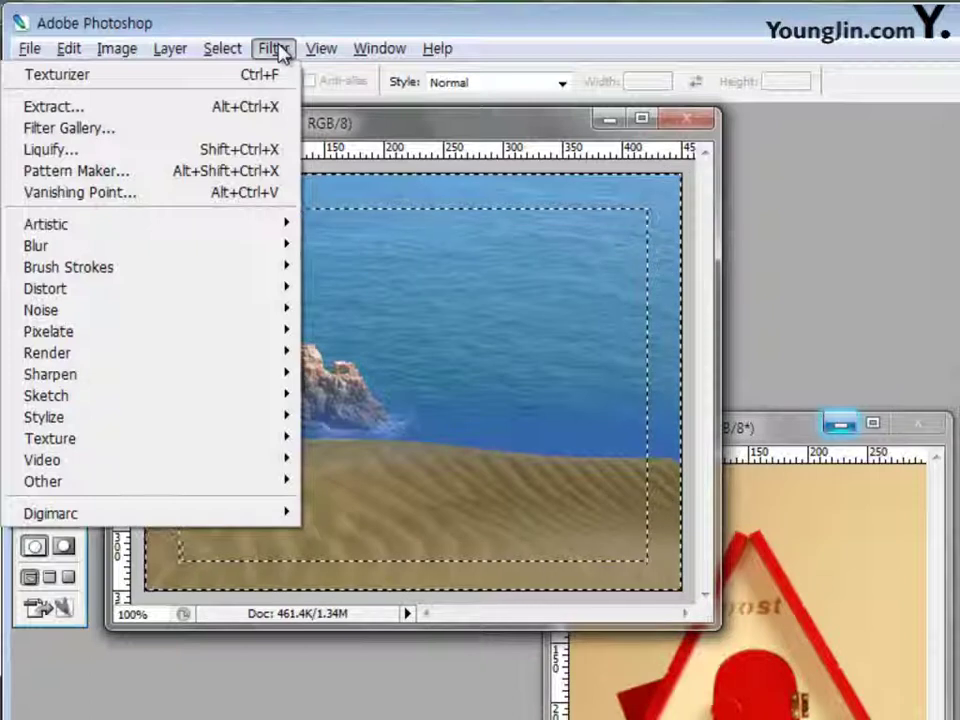
mouse_move(189, 45)
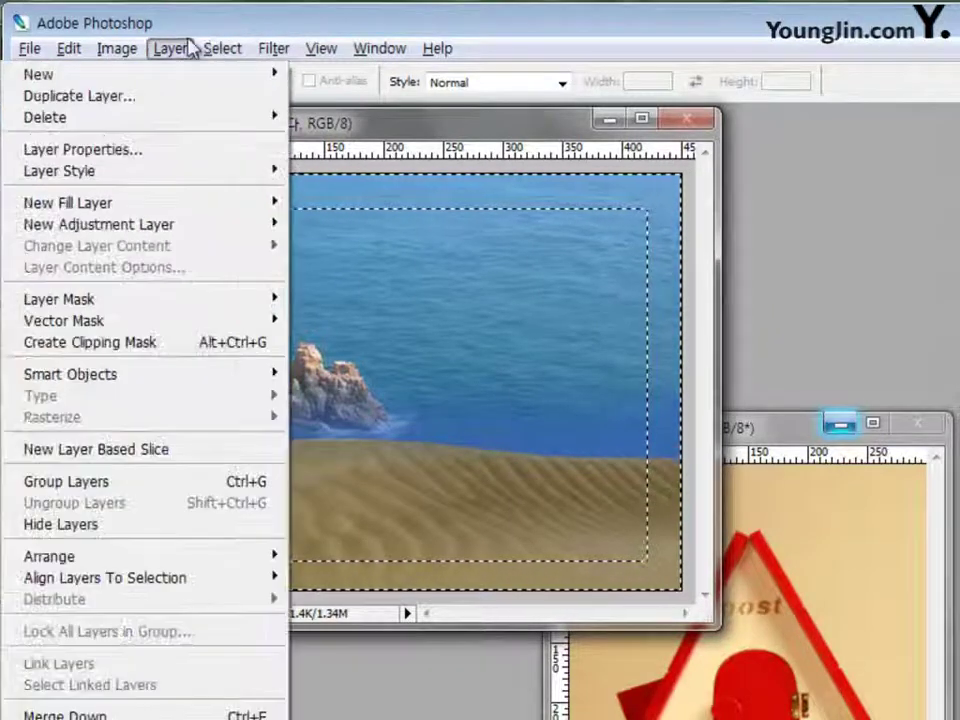
mouse_move(279, 47)
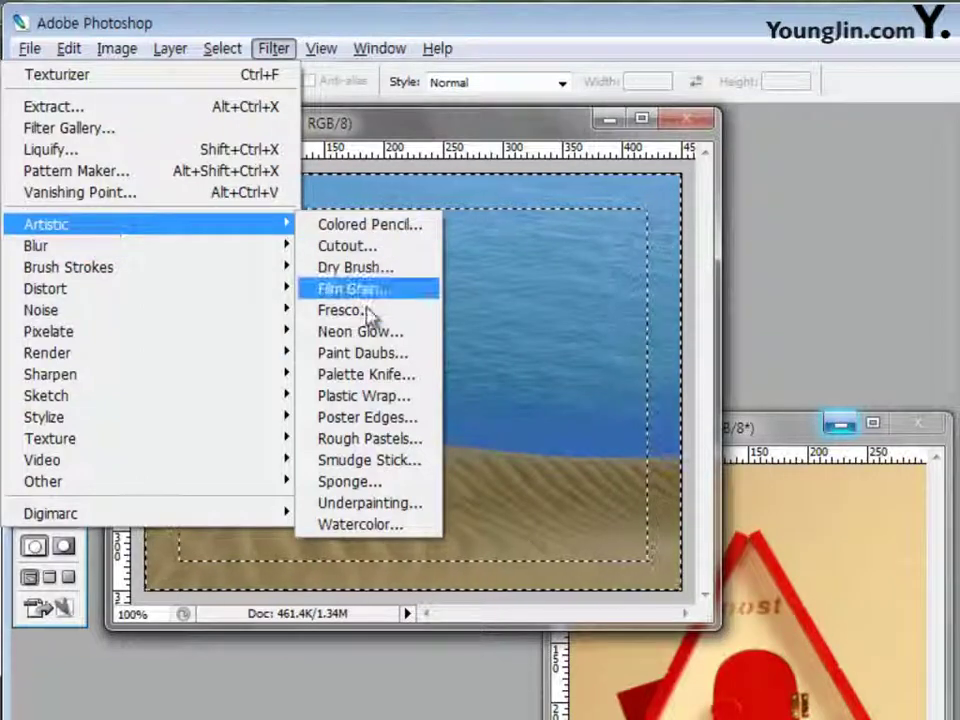
click(378, 314)
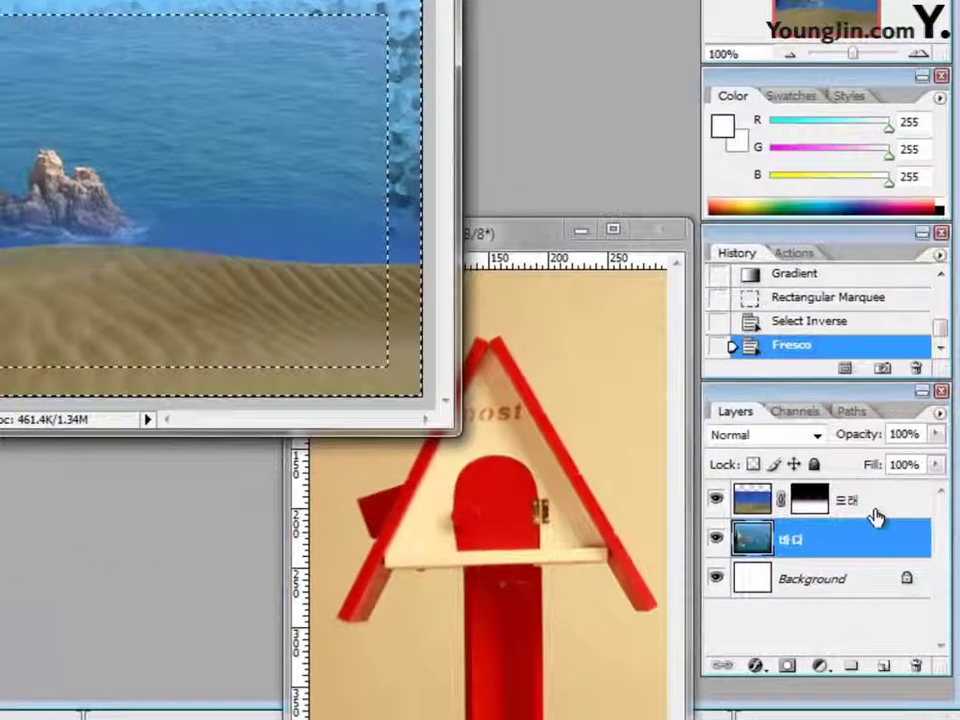
Step: Apply the Fresco filter to the same border area on the 모래 layer
click(874, 515)
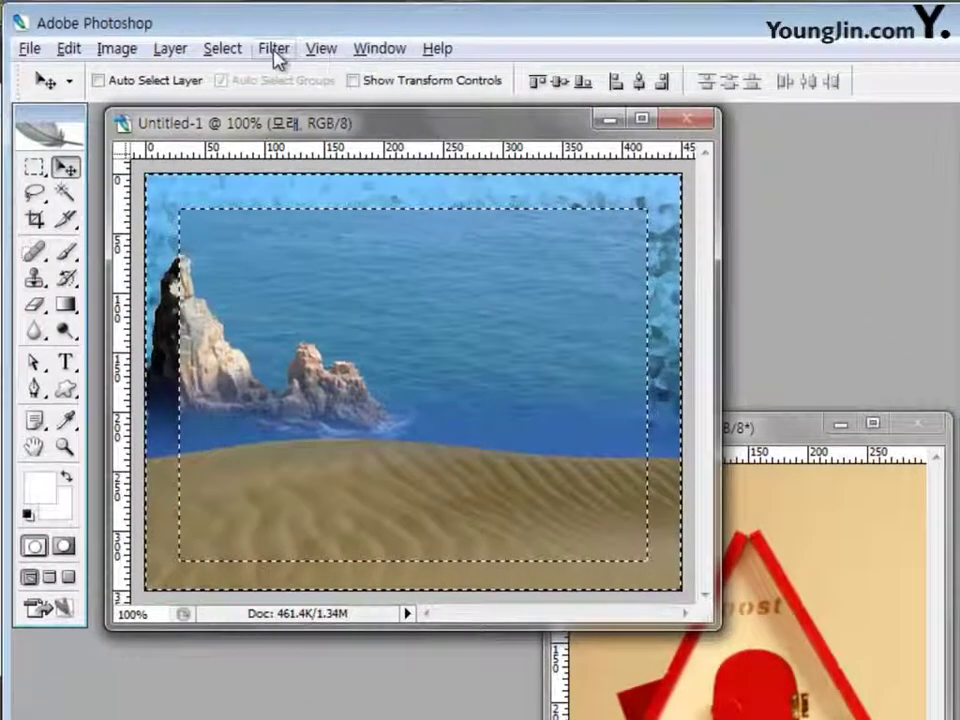
click(274, 50)
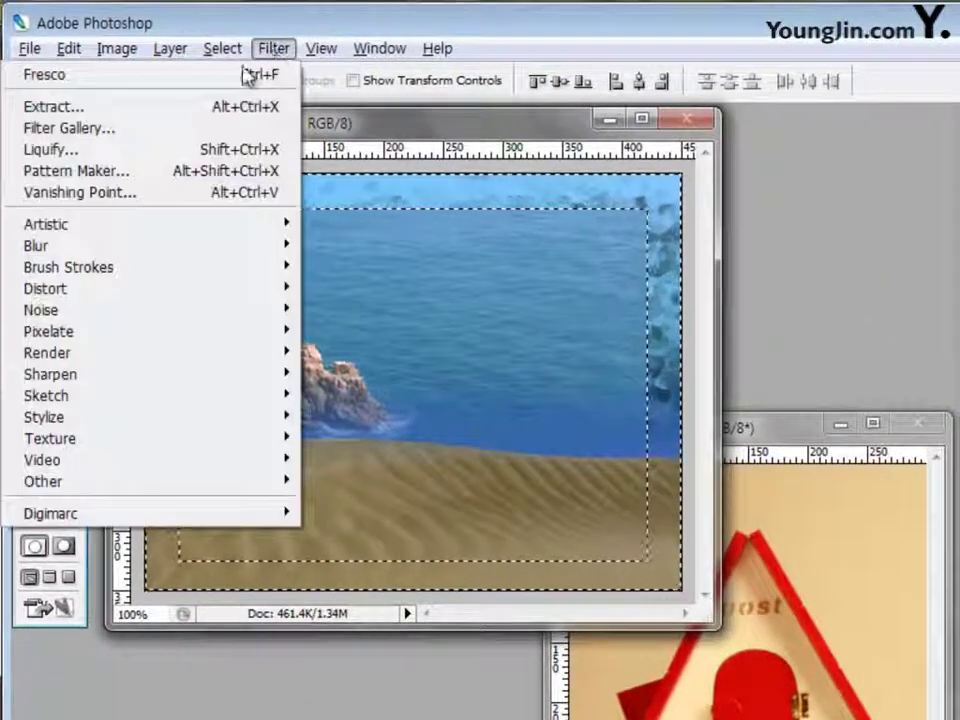
mouse_move(122, 240)
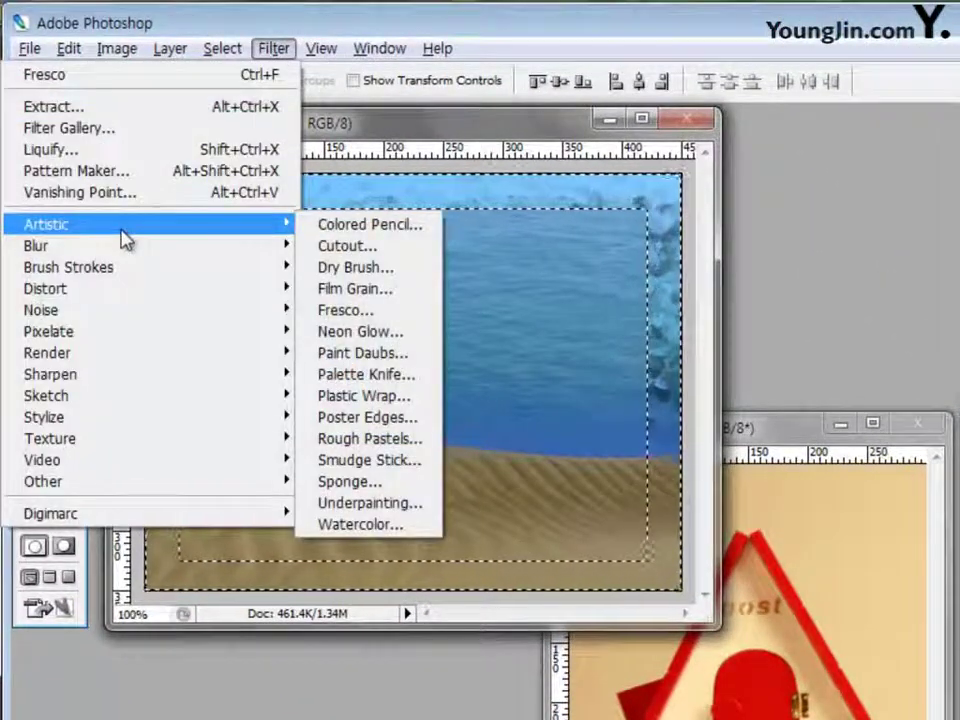
click(372, 314)
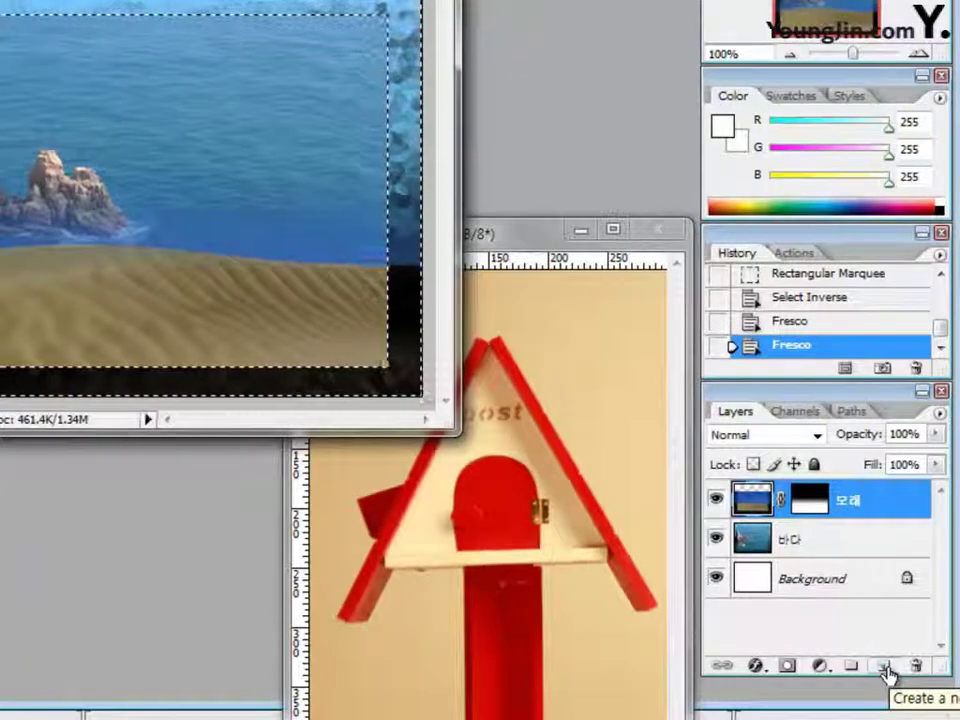
Step: On a new layer, invert the selection and stroke the inner rectangle with a 5 px centered white (ffffff) line, then deselect
click(886, 668)
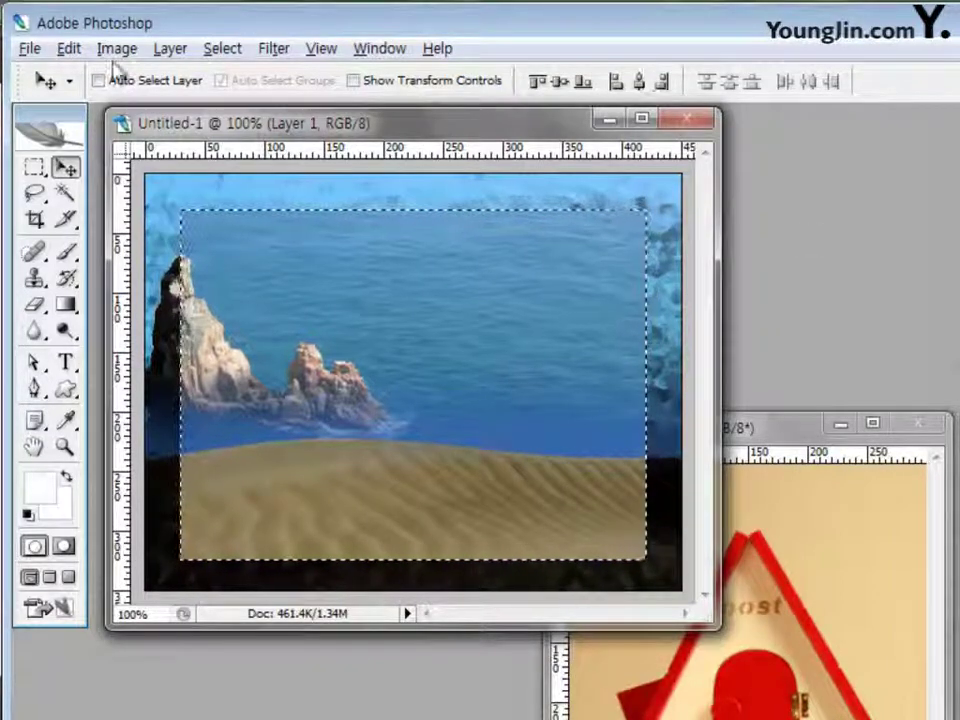
click(68, 48)
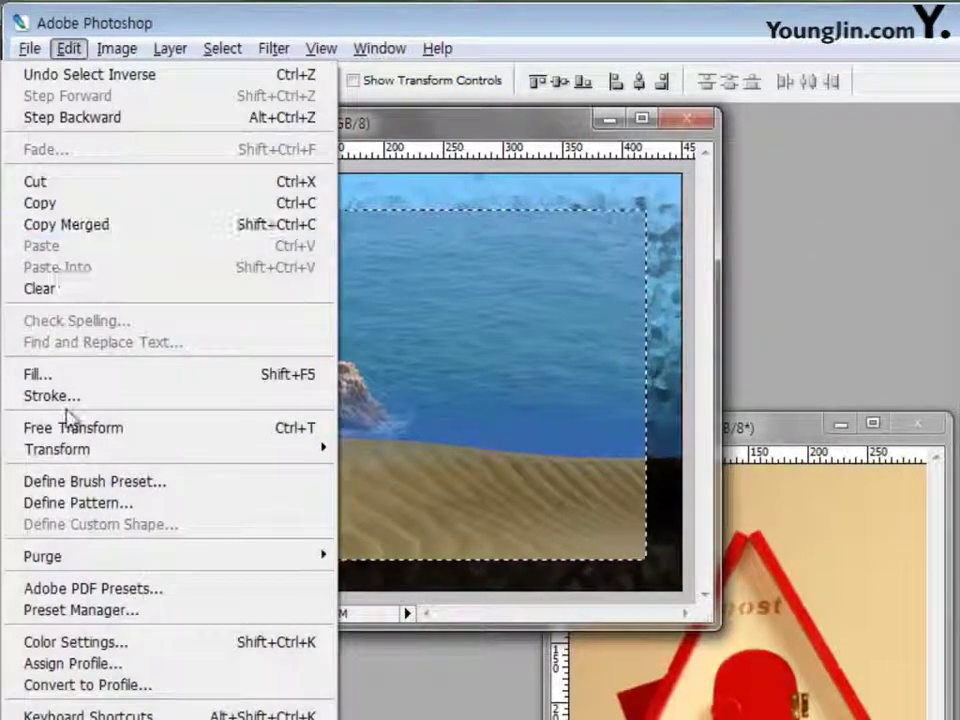
click(71, 400)
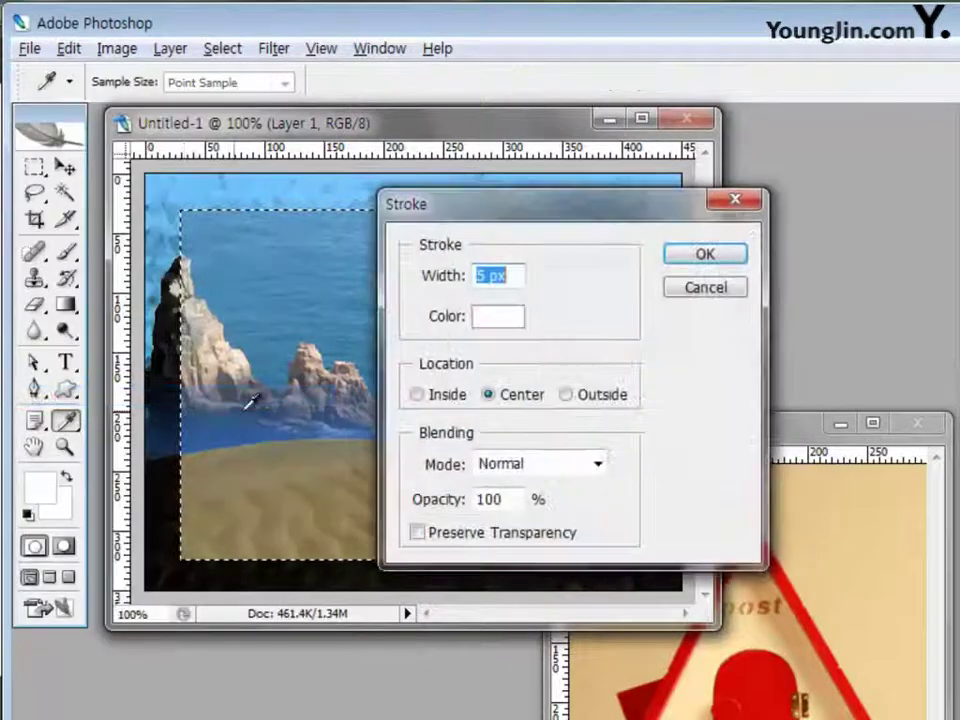
click(503, 318)
click(693, 527)
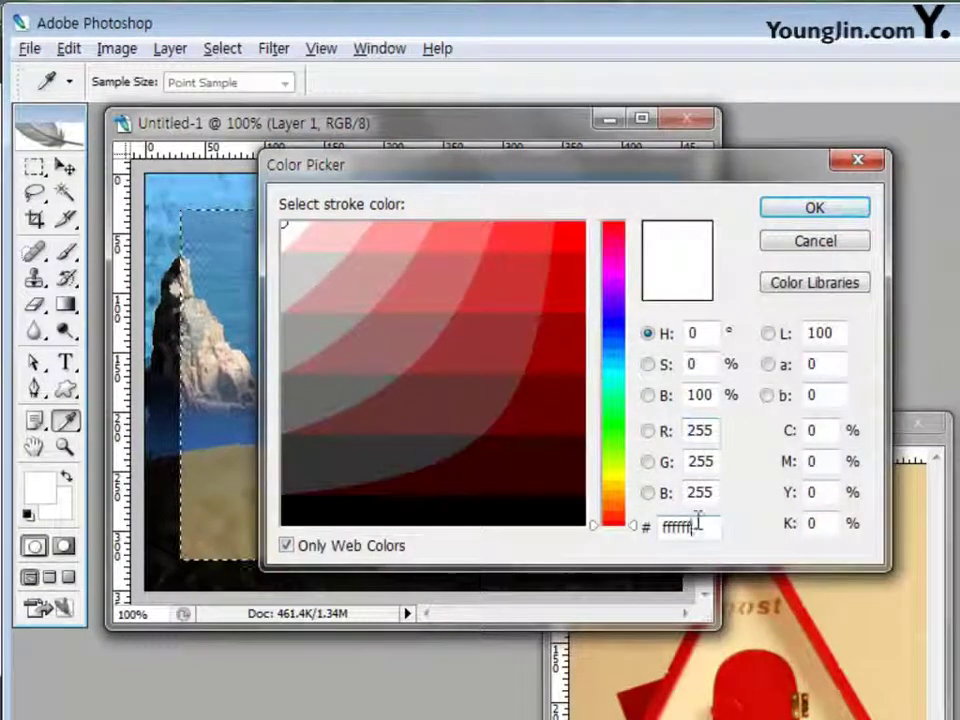
click(812, 209)
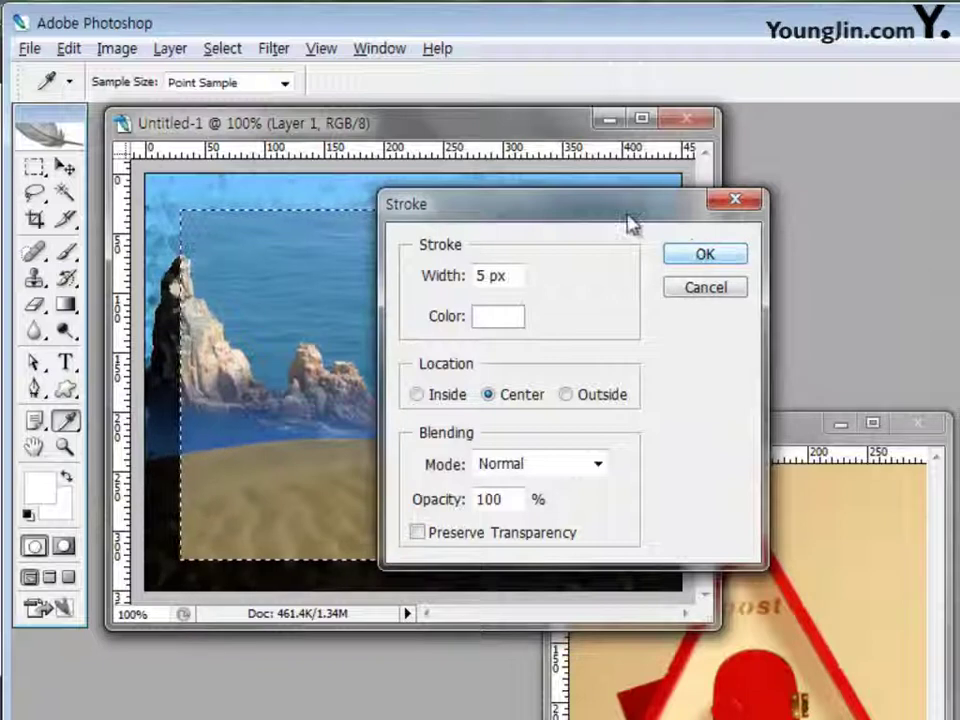
click(707, 257)
key(v)
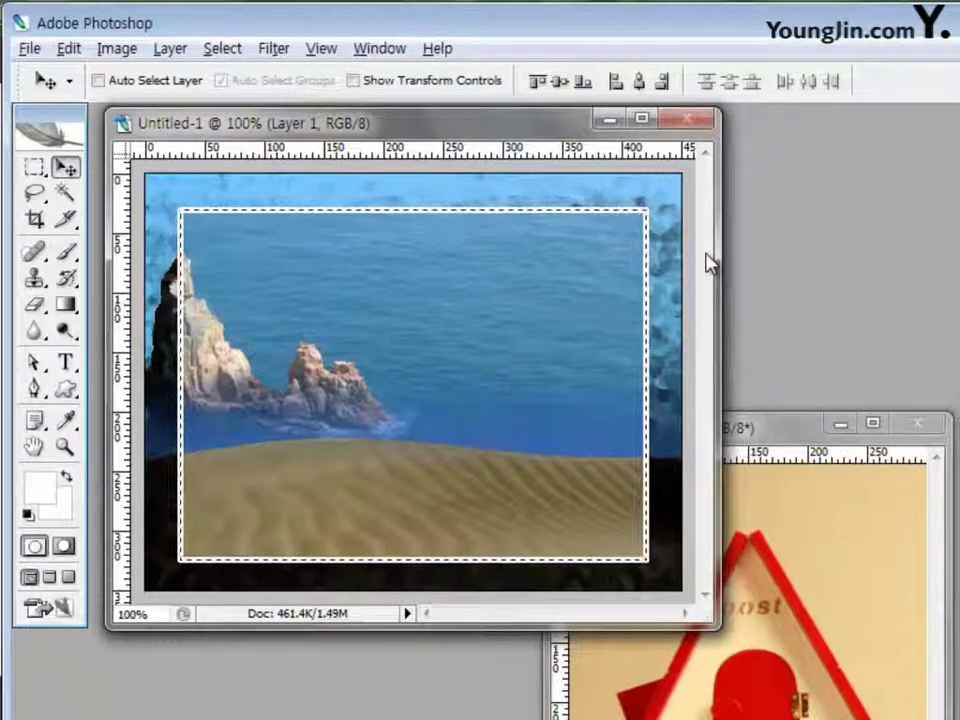
key(ctrl+d)
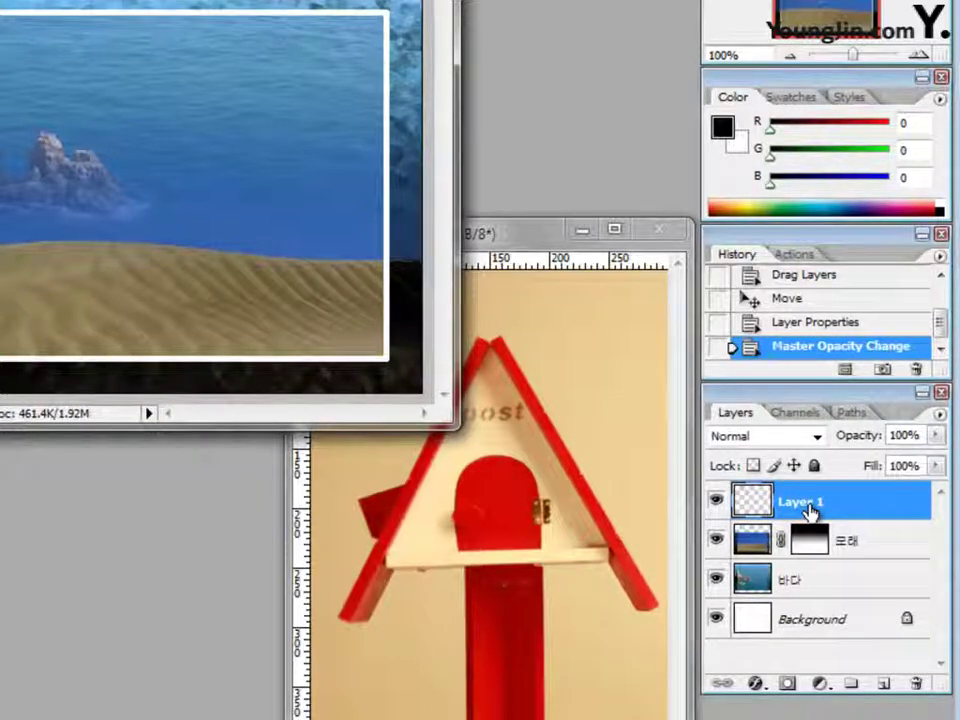
Step: Rename the white frame's layer as 액자 and set its opacity to 50%
double_click(806, 505)
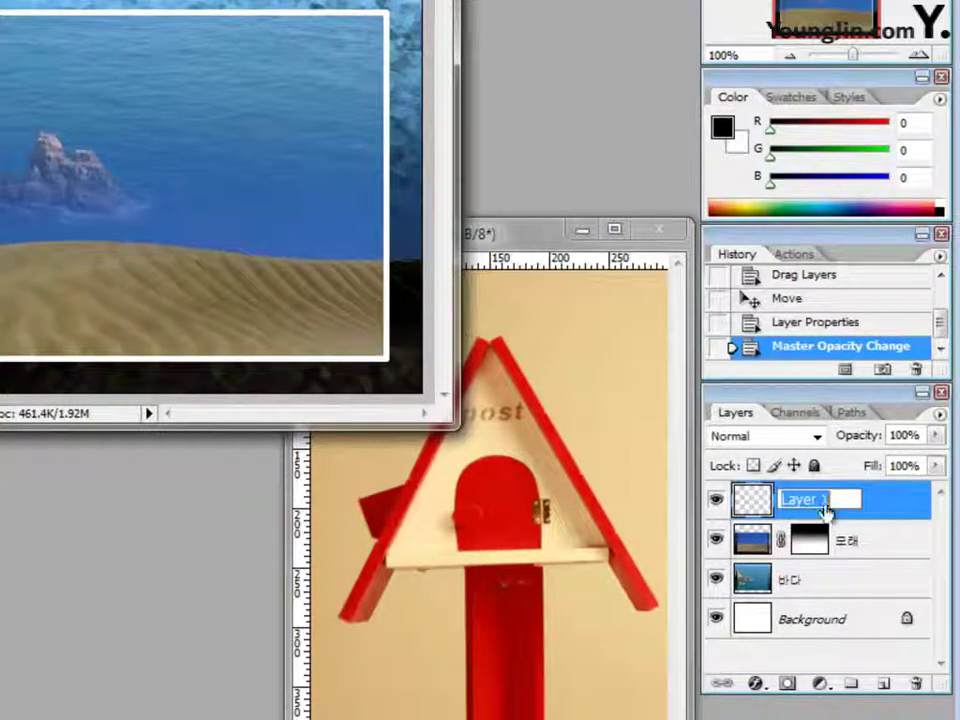
text(액자)
key(Return)
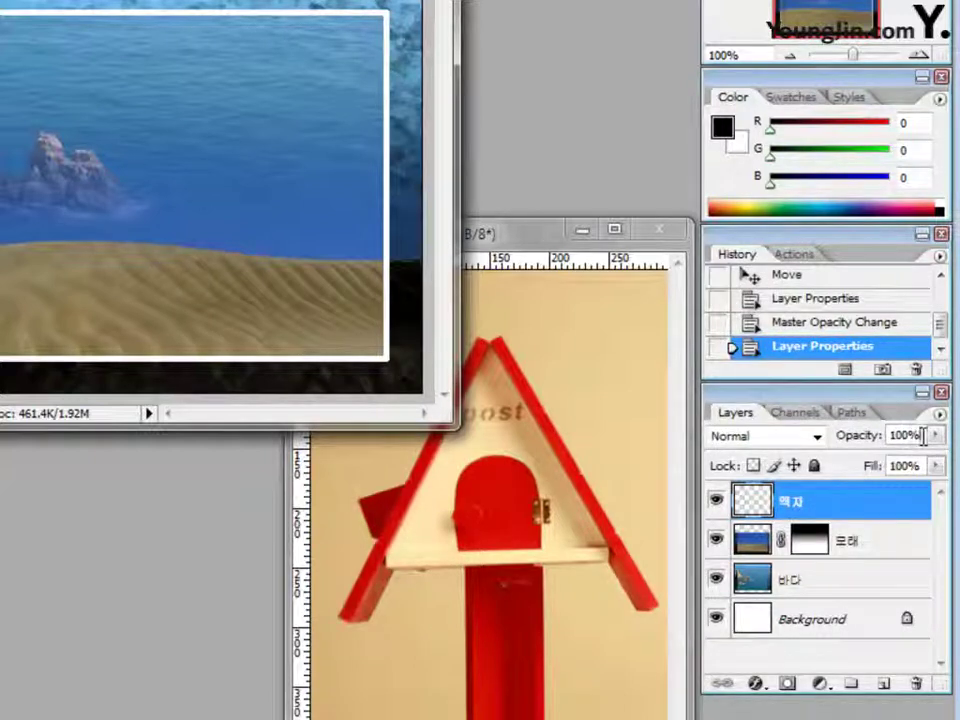
click(846, 435)
text(50)
key(Return)
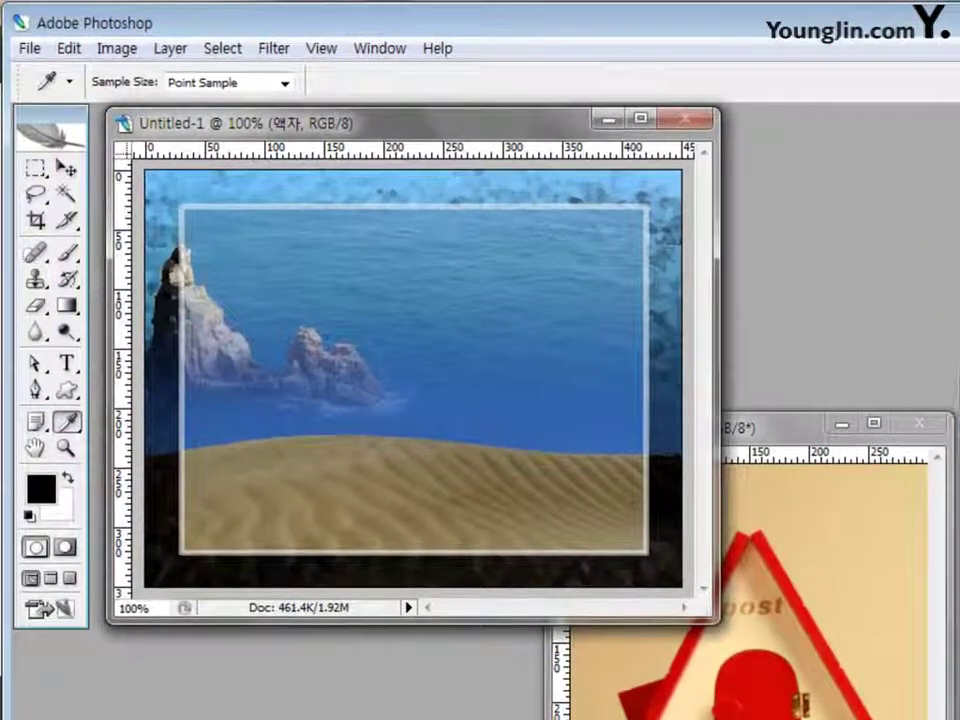
key(v)
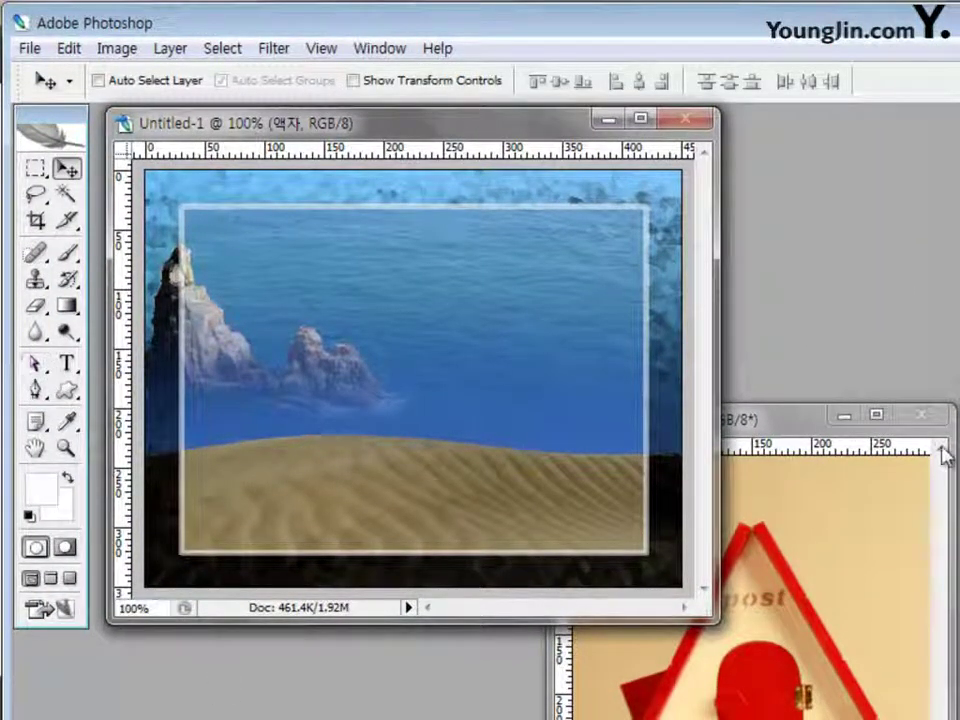
Step: Select the birdhouse in 2급-6.jpg by picking its background with an additive Magic Wand at tolerance 20 and inverting the selection
click(788, 427)
drag(788, 432, 365, 170)
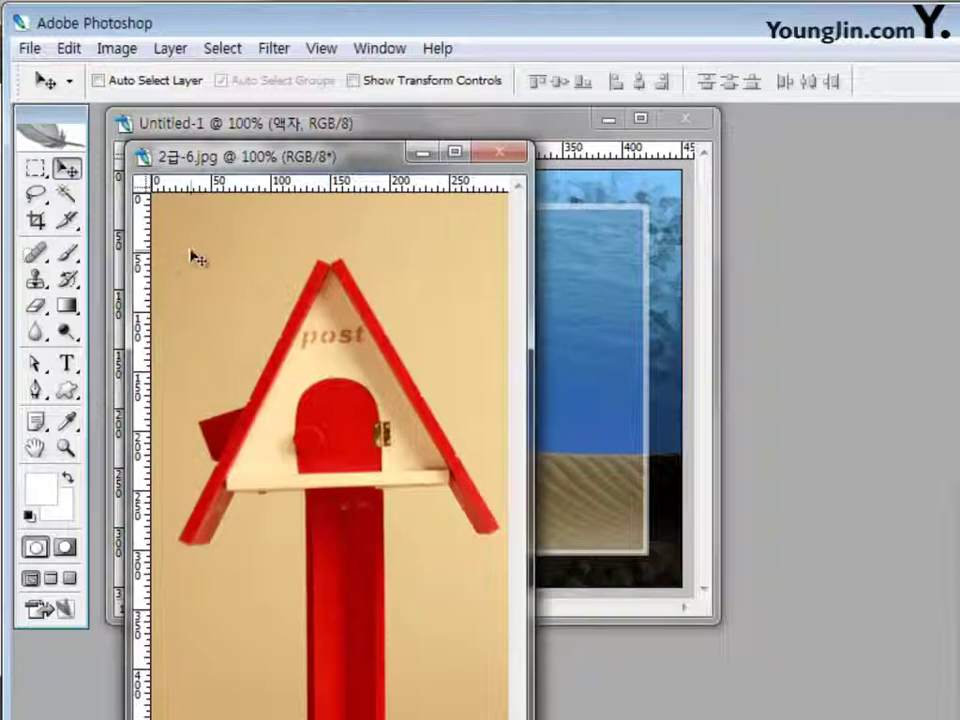
click(66, 195)
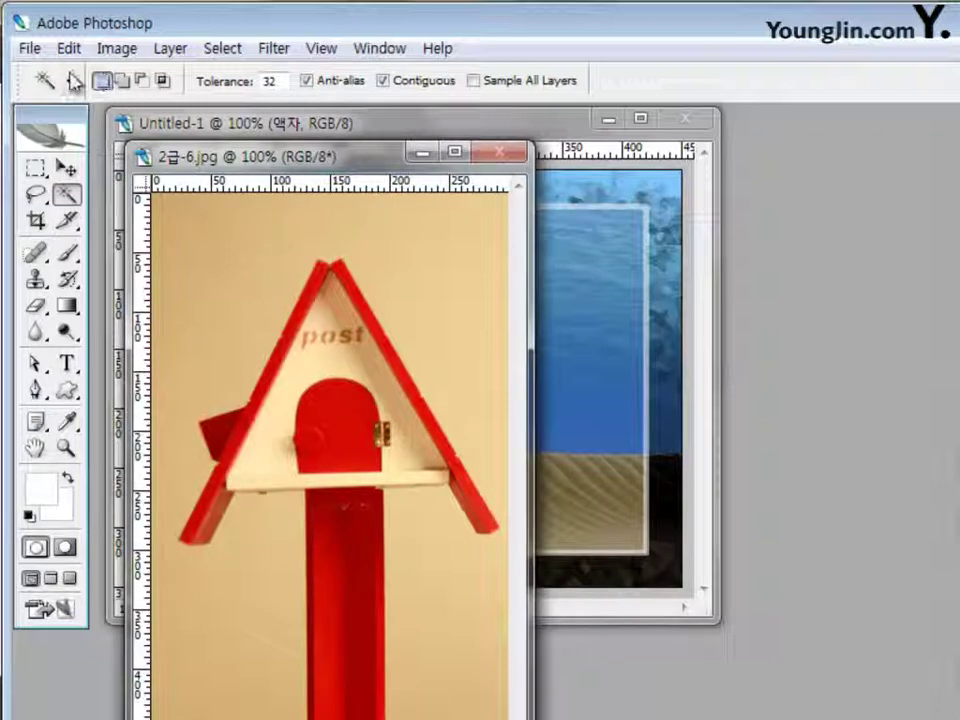
click(122, 82)
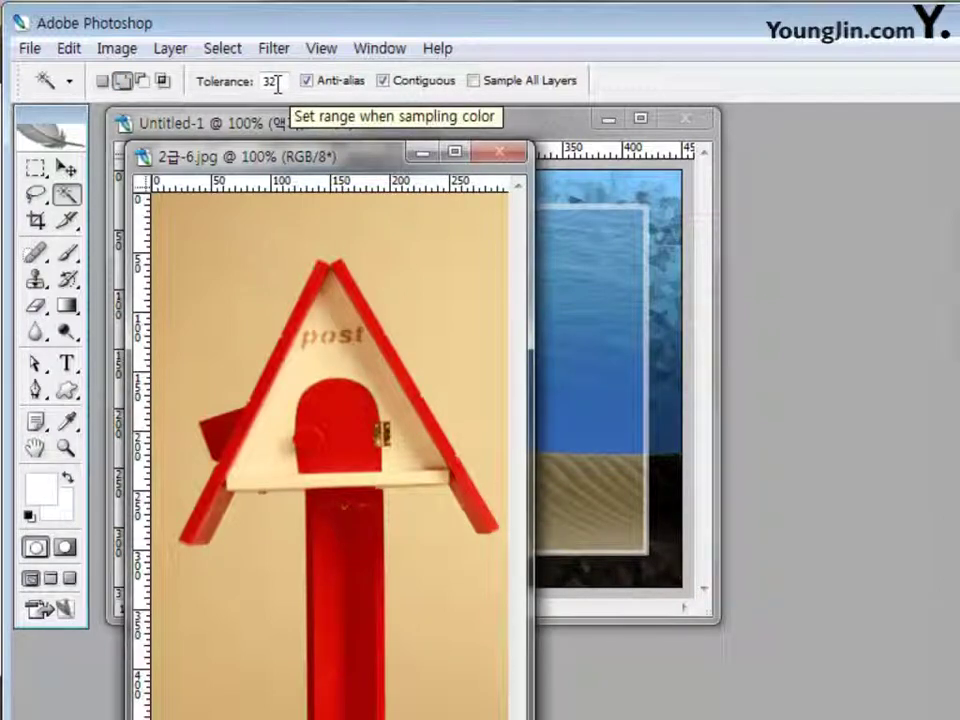
drag(276, 82, 240, 86)
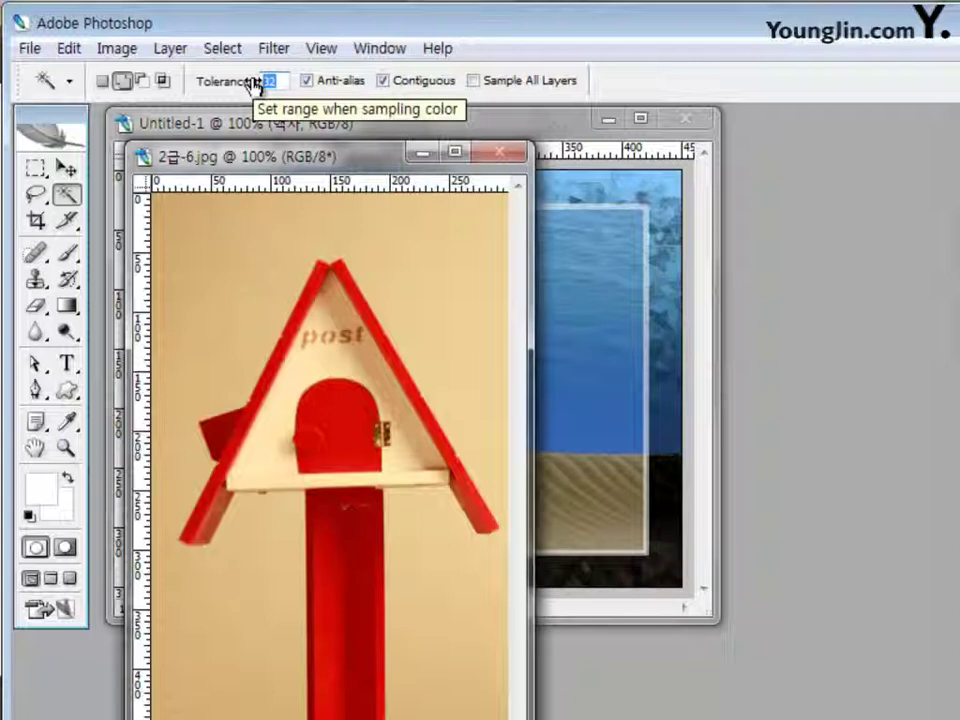
text(20)
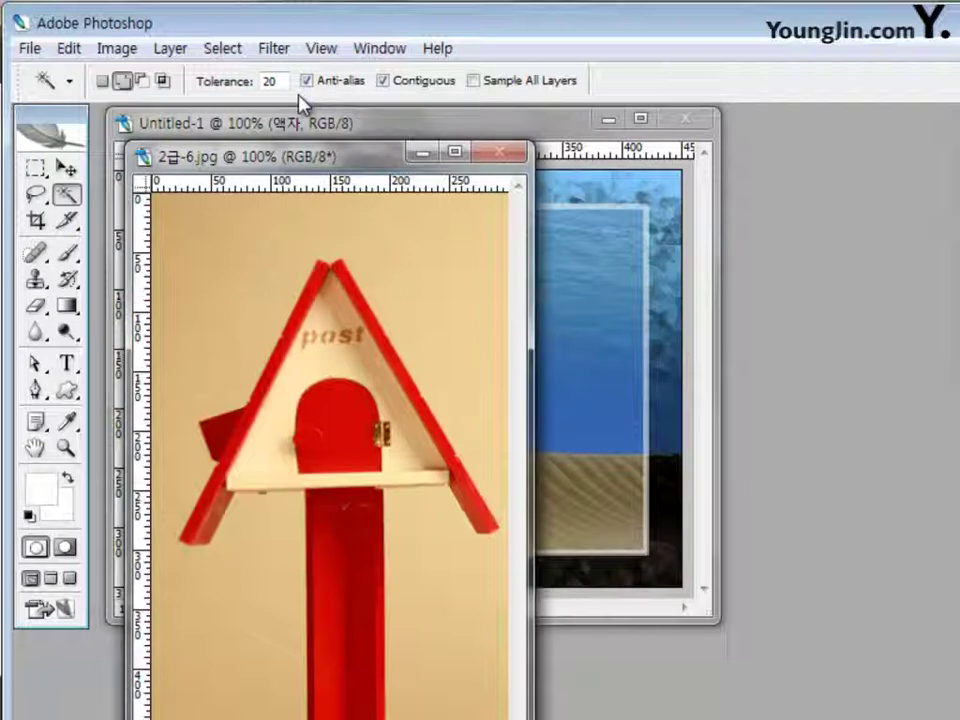
click(221, 270)
click(437, 316)
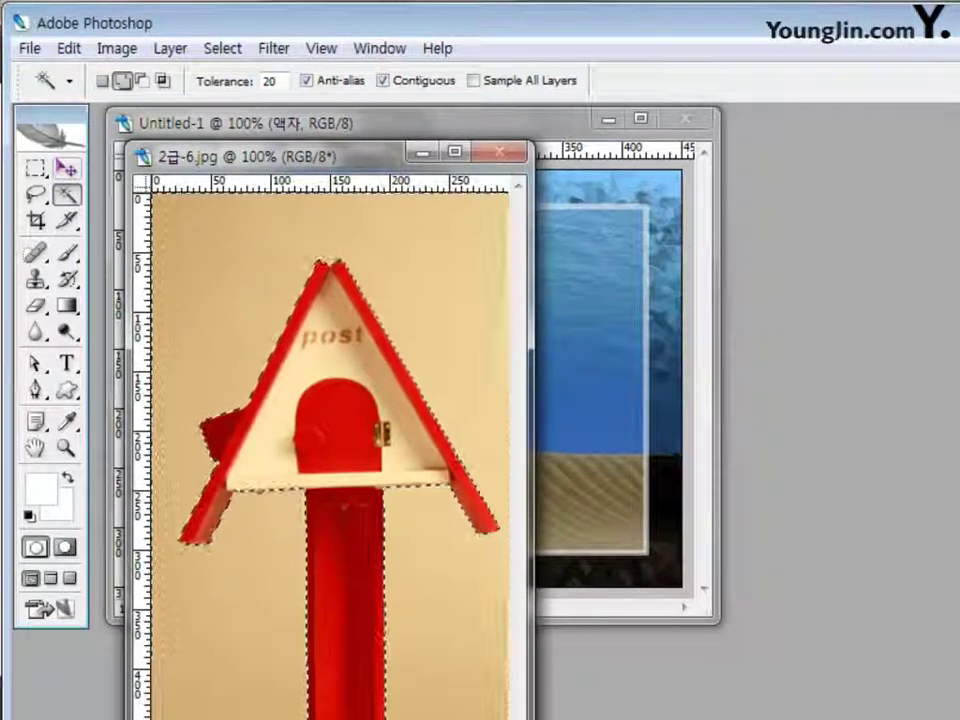
Step: Copy the selected birdhouse into the composition and scale it to about 40% width and 56% height near the frame's lower-right corner
click(66, 167)
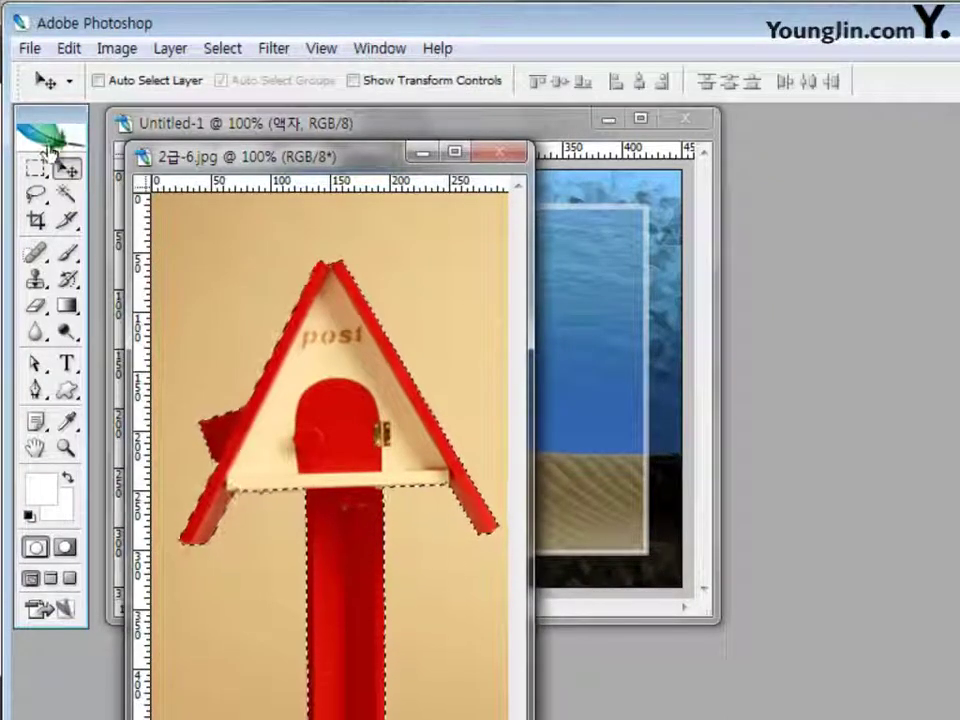
drag(345, 402, 534, 349)
key(ctrl+t)
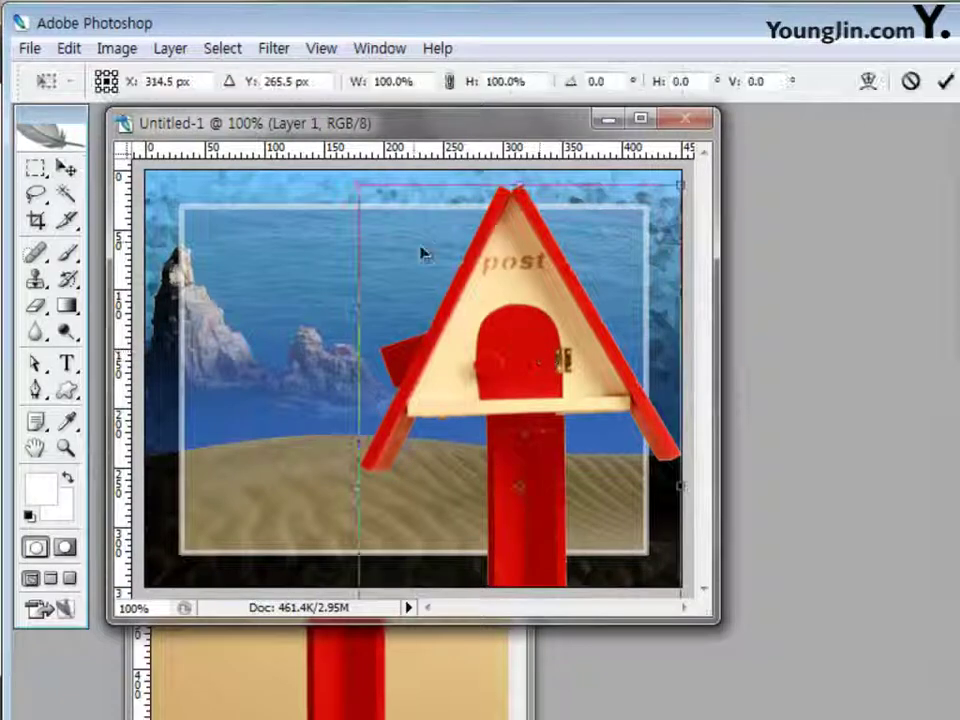
drag(356, 190, 478, 408)
drag(600, 510, 611, 330)
drag(455, 437, 521, 437)
drag(584, 250, 590, 286)
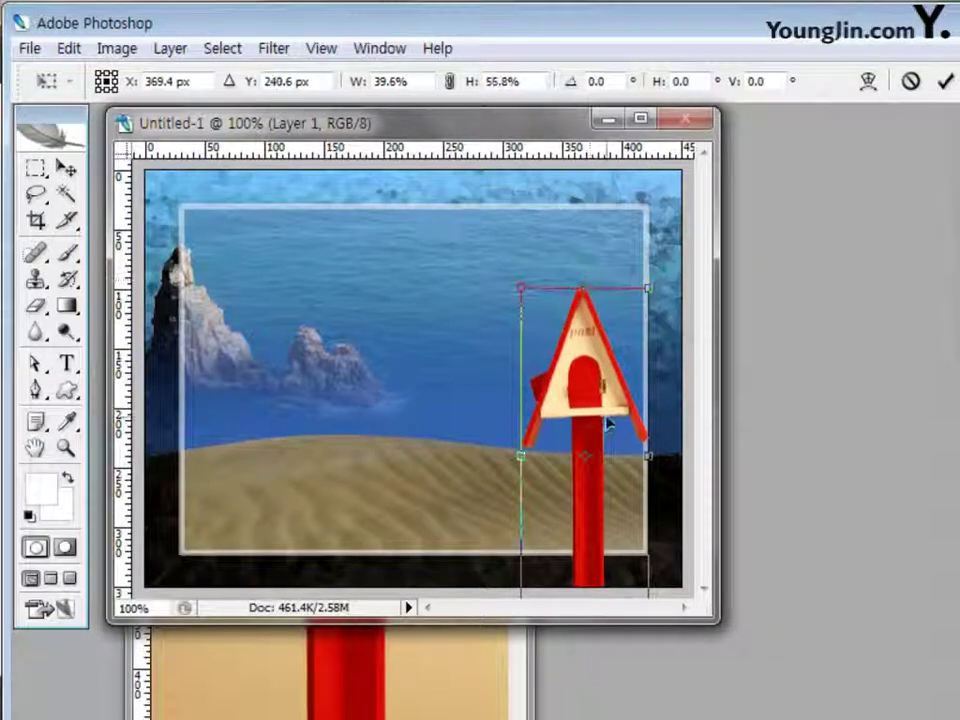
drag(626, 489, 618, 535)
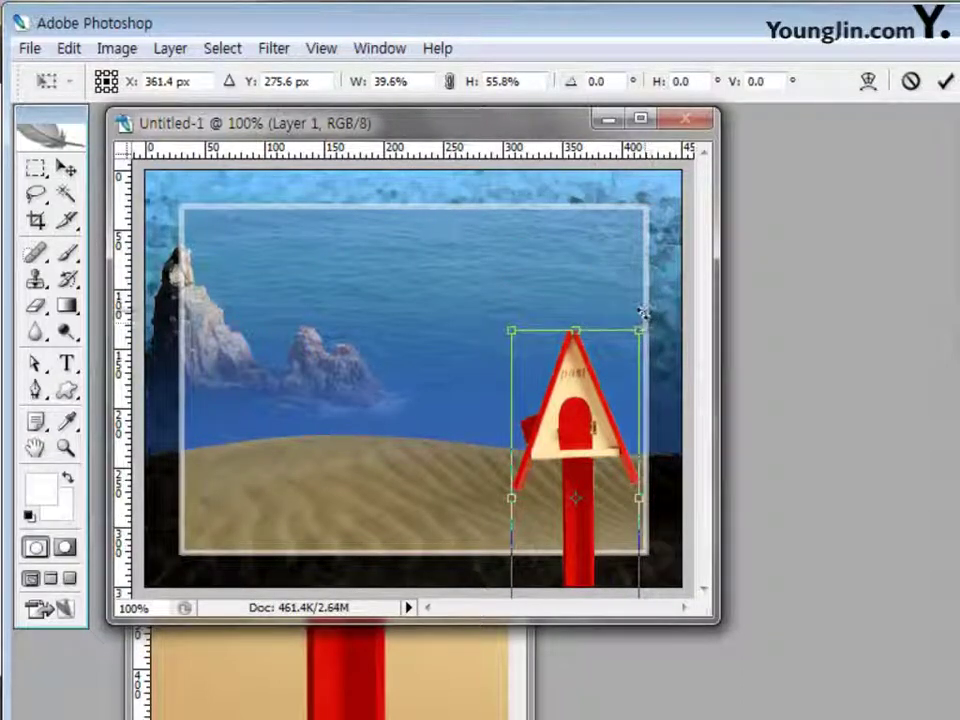
Step: Rotate the birdhouse about 7.4° clockwise, reduce it to about 34% width and 48% height, and place it against the frame's right side
drag(643, 315, 660, 332)
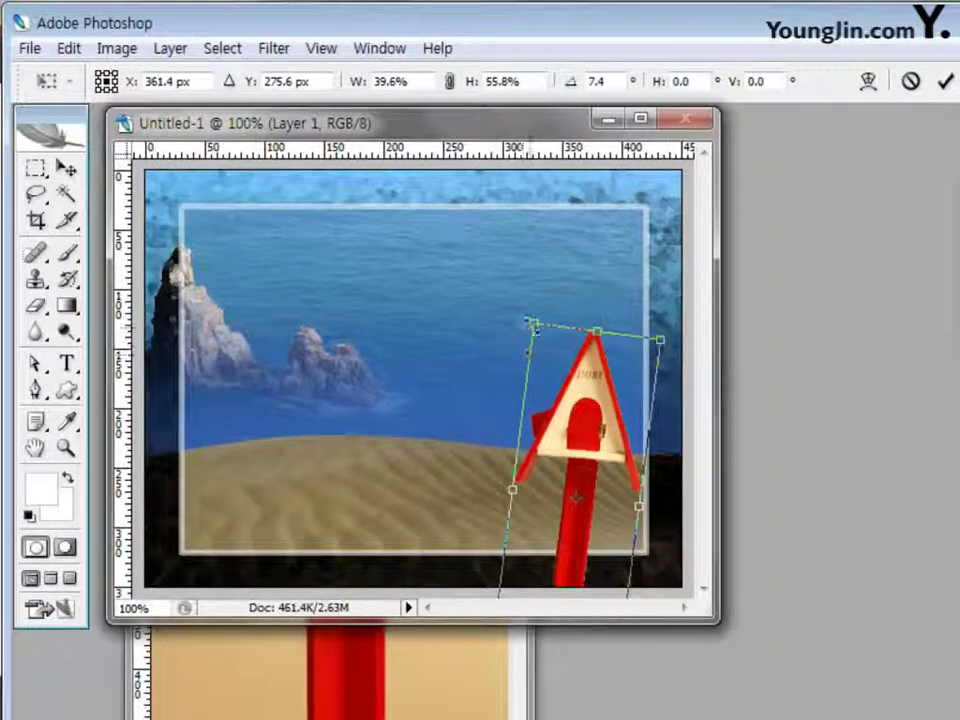
drag(534, 325, 552, 358)
drag(598, 470, 605, 443)
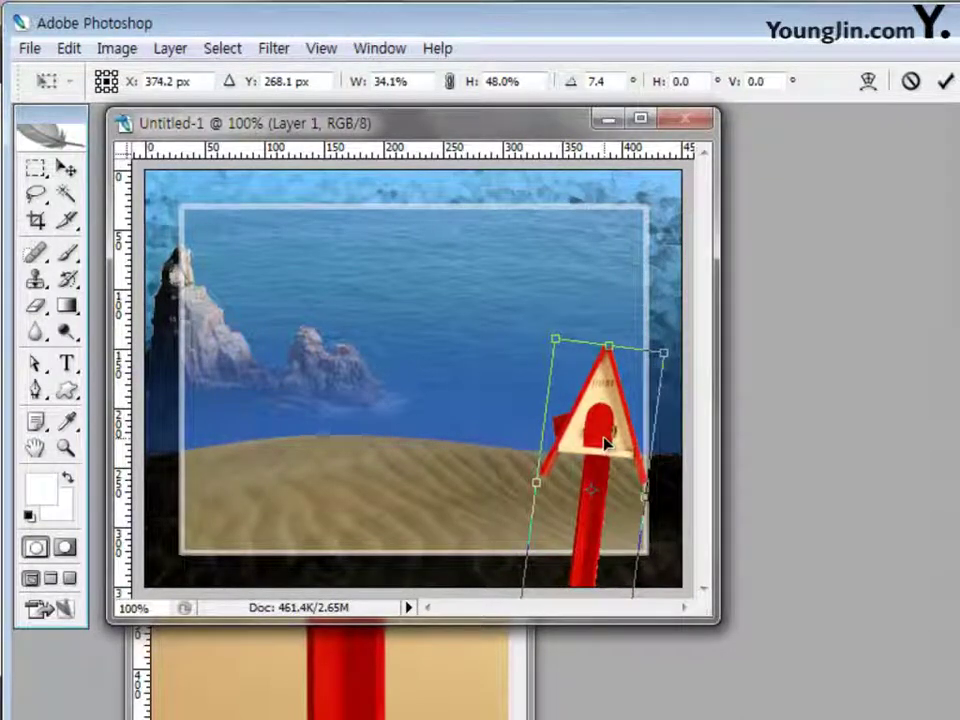
key(Return)
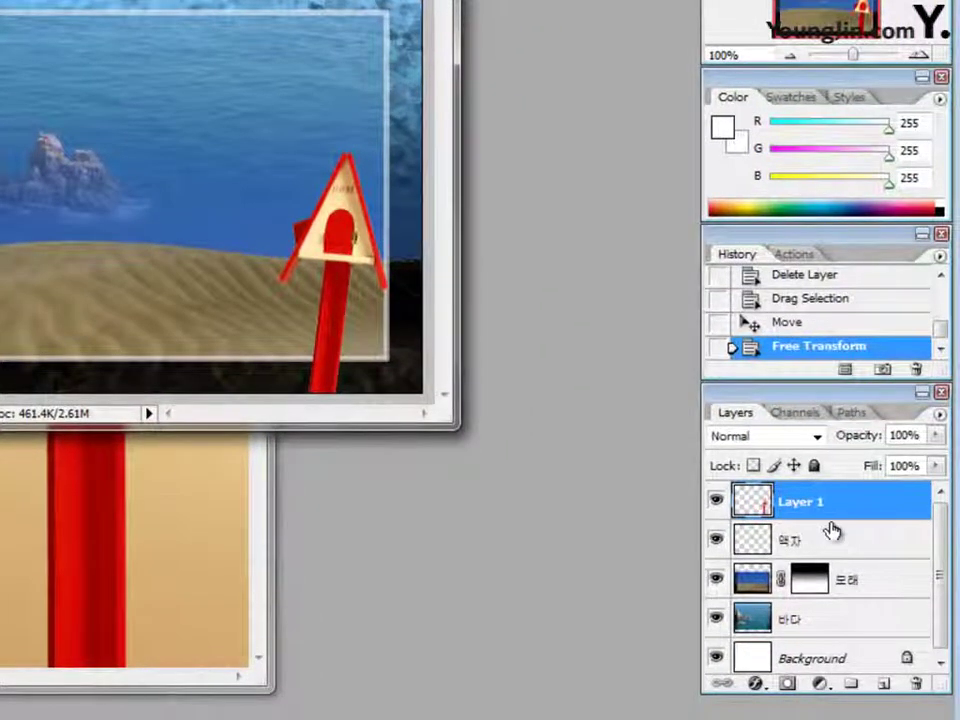
Step: Rename the birdhouse layer as 우편함 and close the 2급-6.jpg source photo
double_click(814, 501)
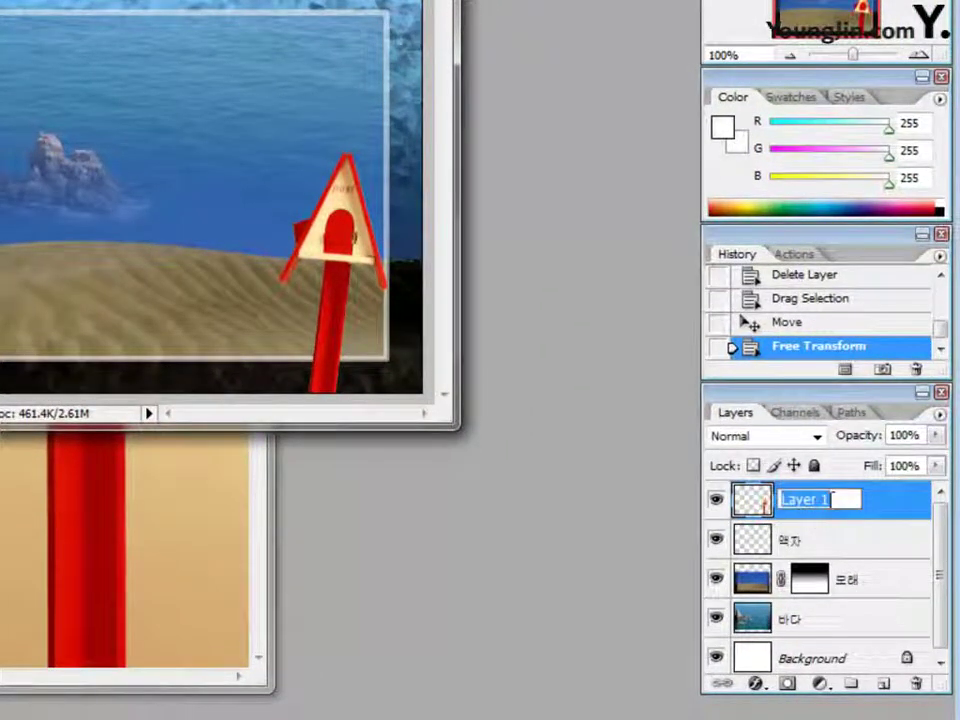
text(dn)
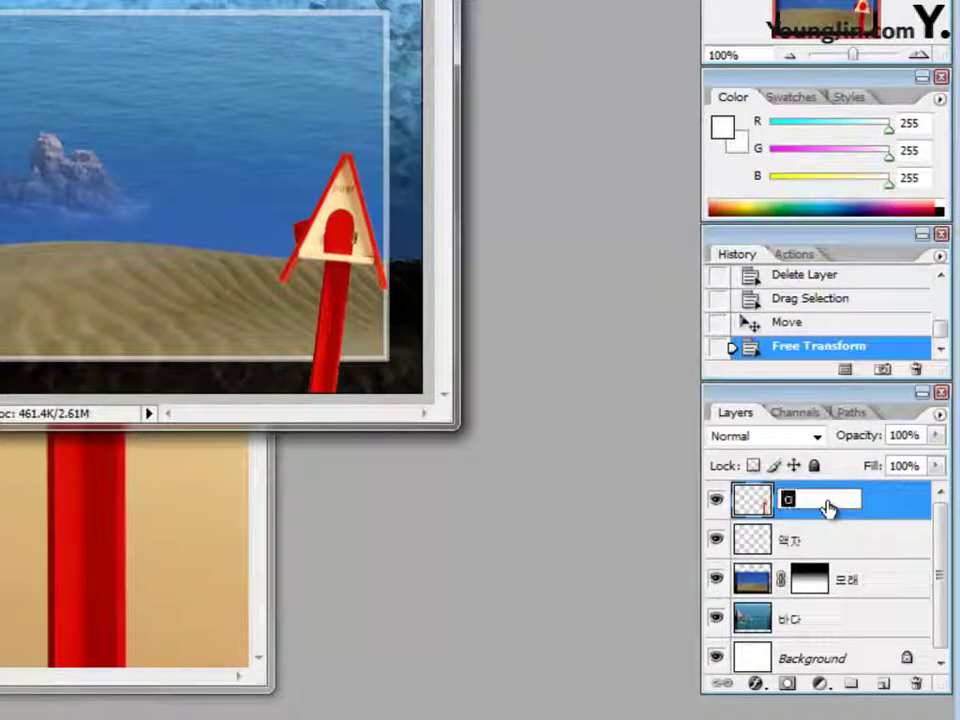
text(v)
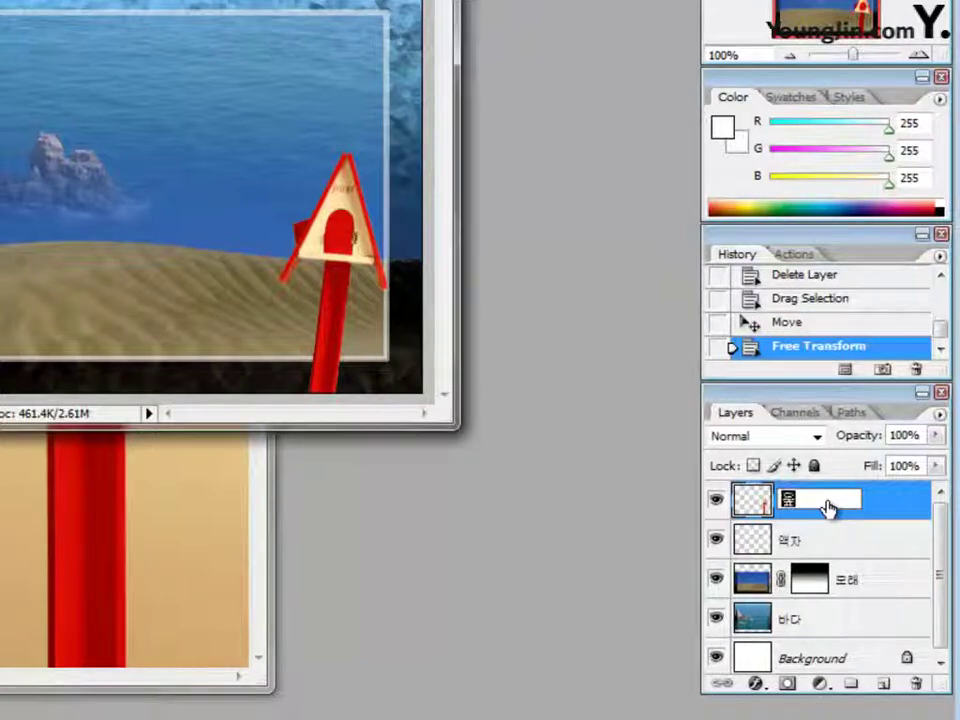
text(usgk)
key(Return)
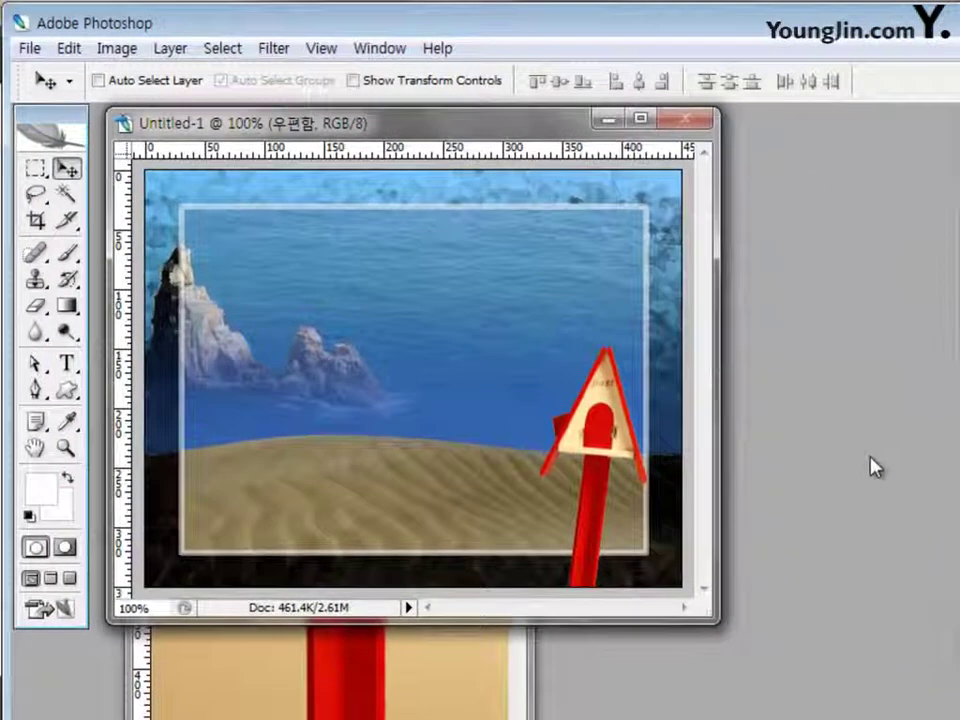
click(476, 679)
click(512, 153)
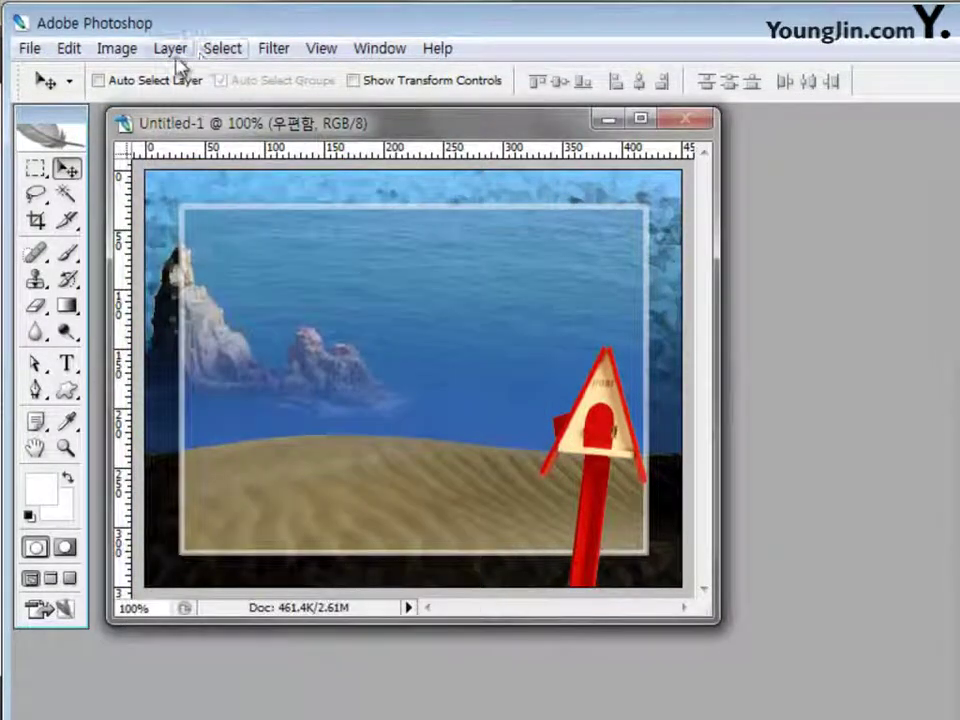
Step: Desaturate the birdhouse on the 우편함 layer
click(127, 52)
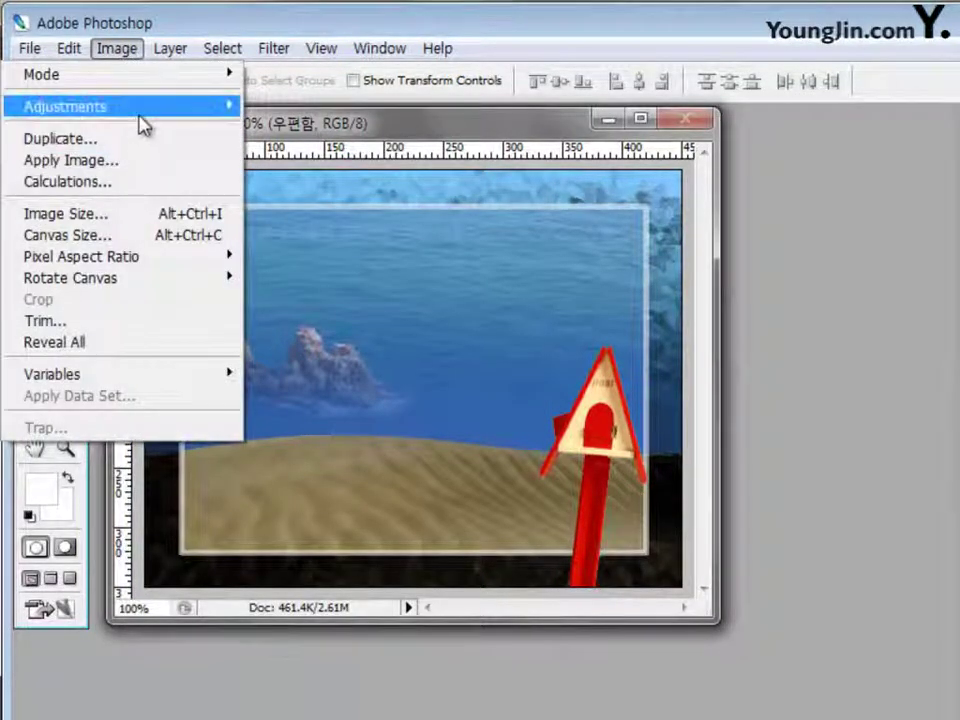
mouse_move(145, 125)
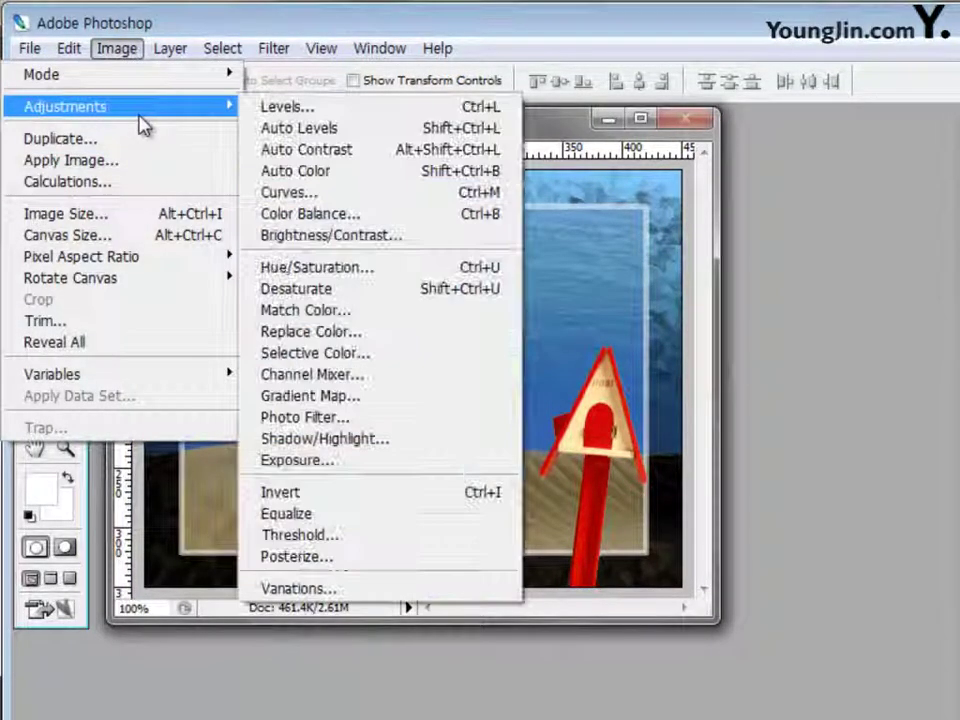
click(403, 298)
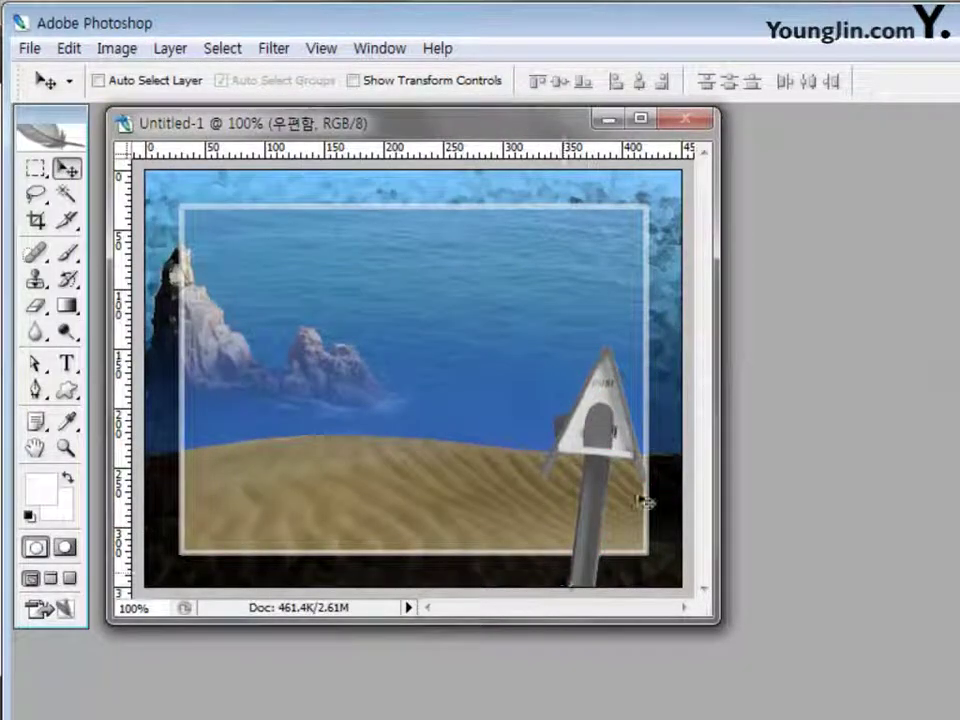
Step: Tint the birdhouse with midtone Color Balance levels of 100, 0 and -100, and set its layer's blend mode to Soft Light
click(116, 49)
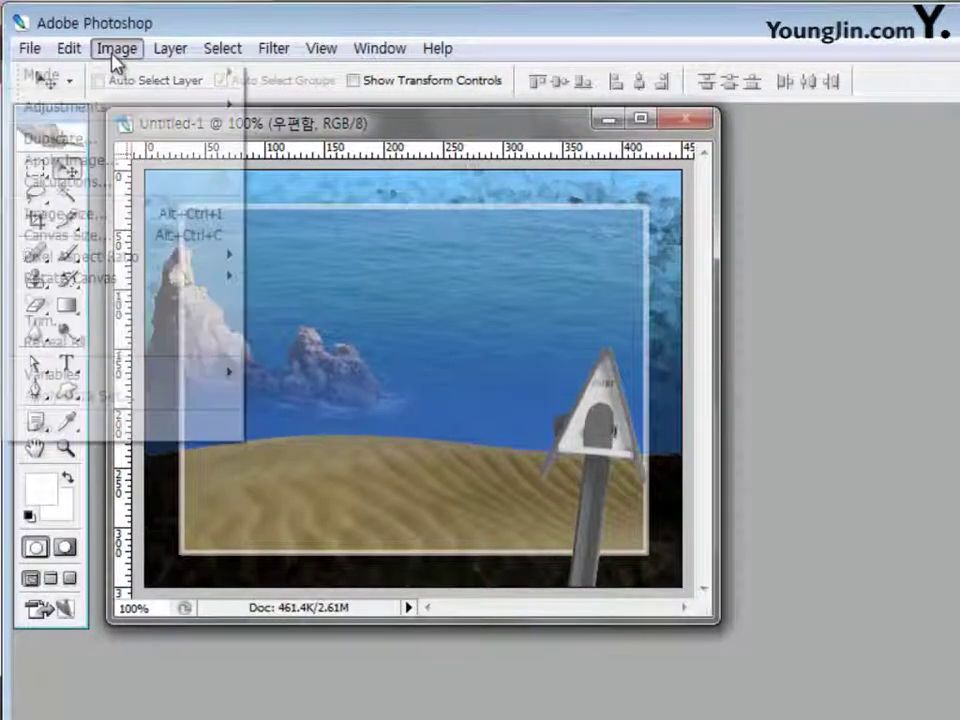
mouse_move(110, 120)
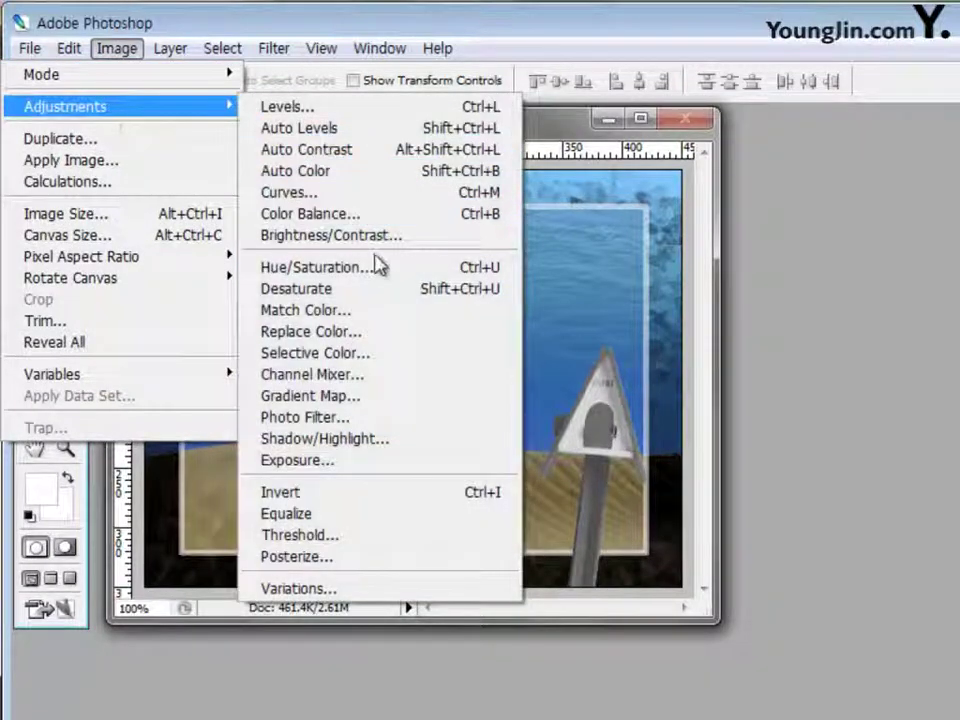
click(370, 214)
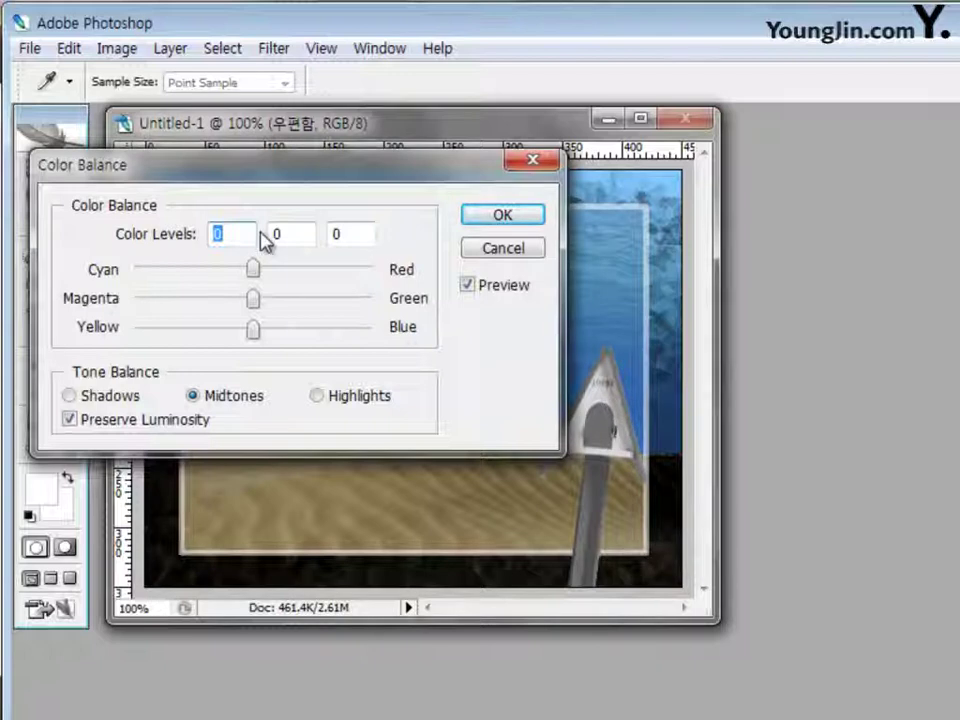
text(100)
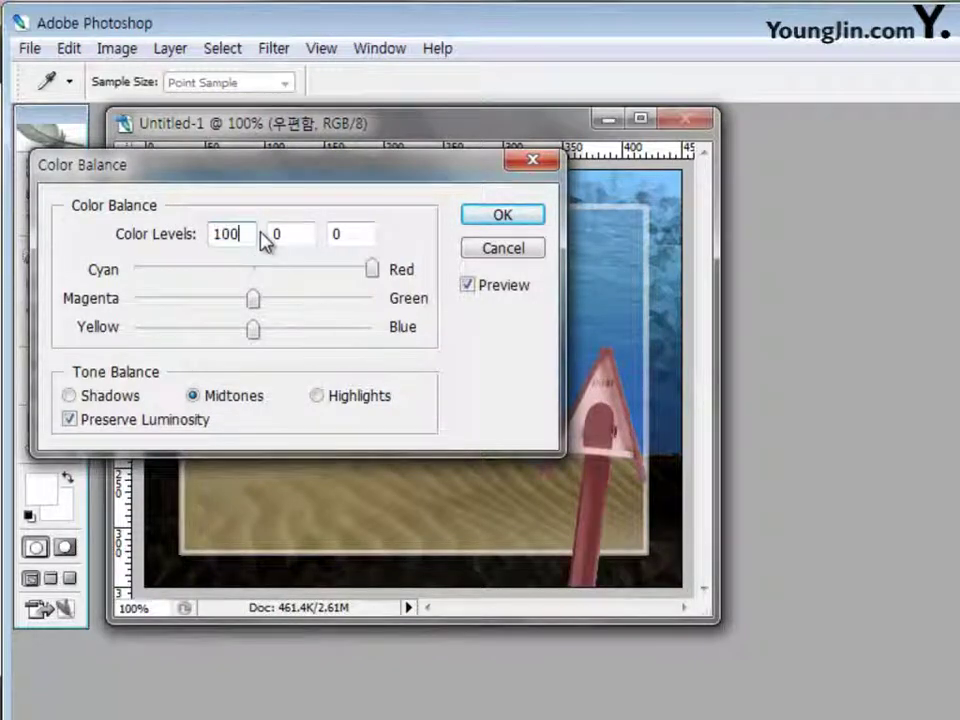
text(-100)
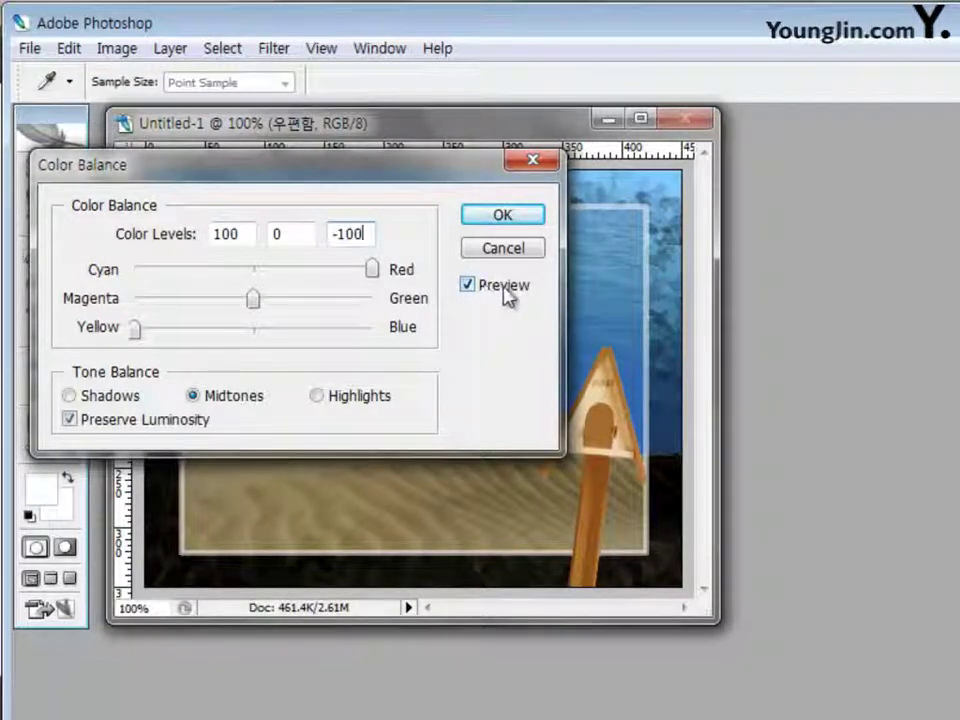
click(500, 218)
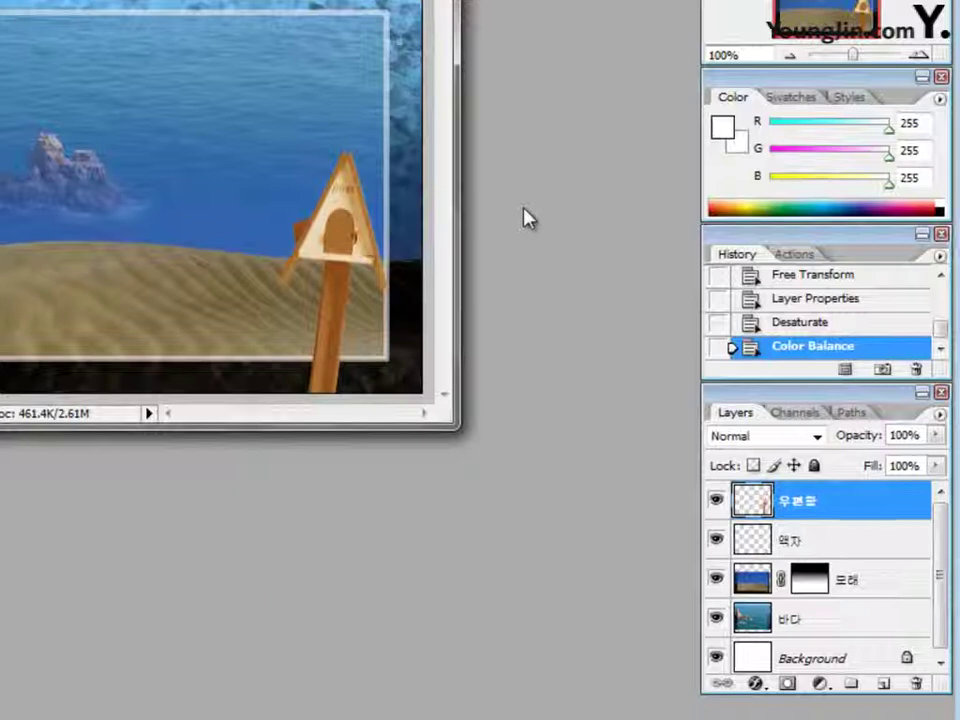
click(818, 440)
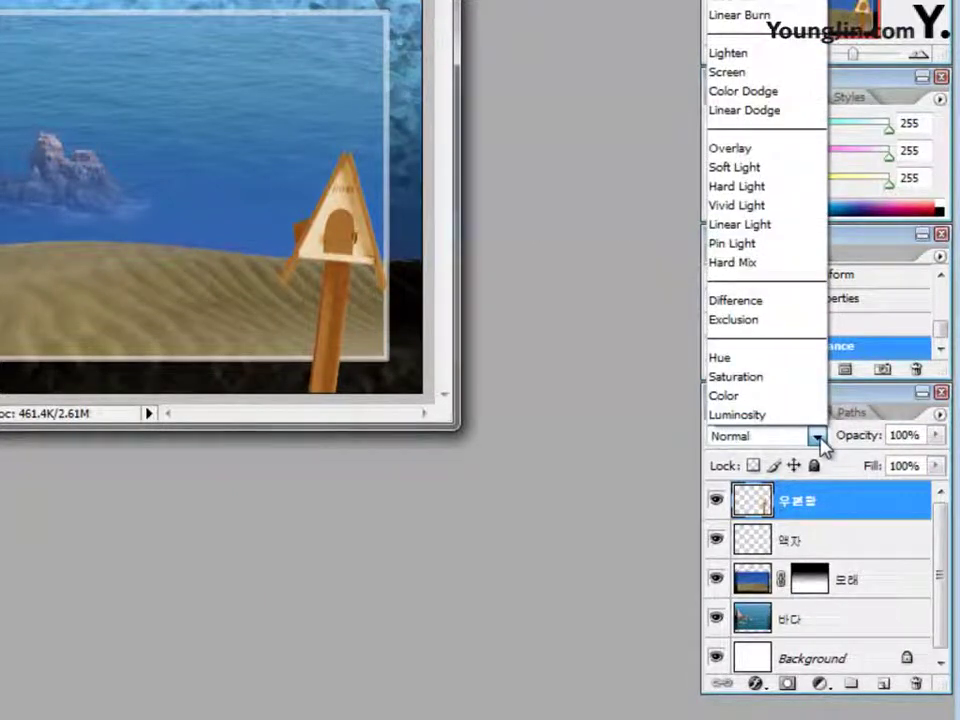
click(764, 171)
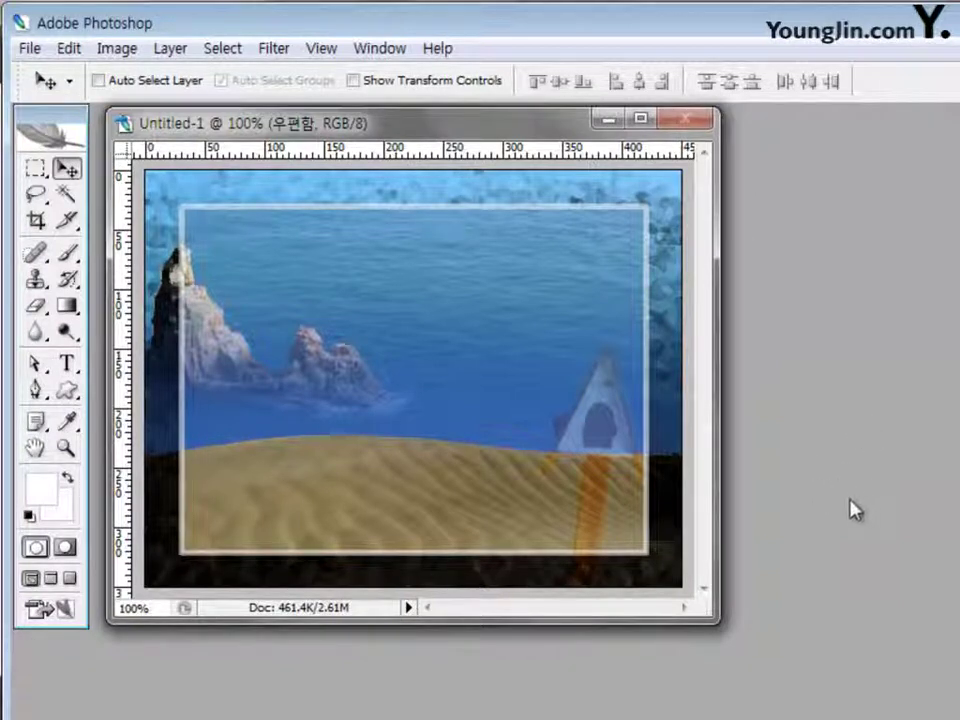
Step: Configure the Type tool to use the 바탕체 font at 45 pt in white
click(67, 364)
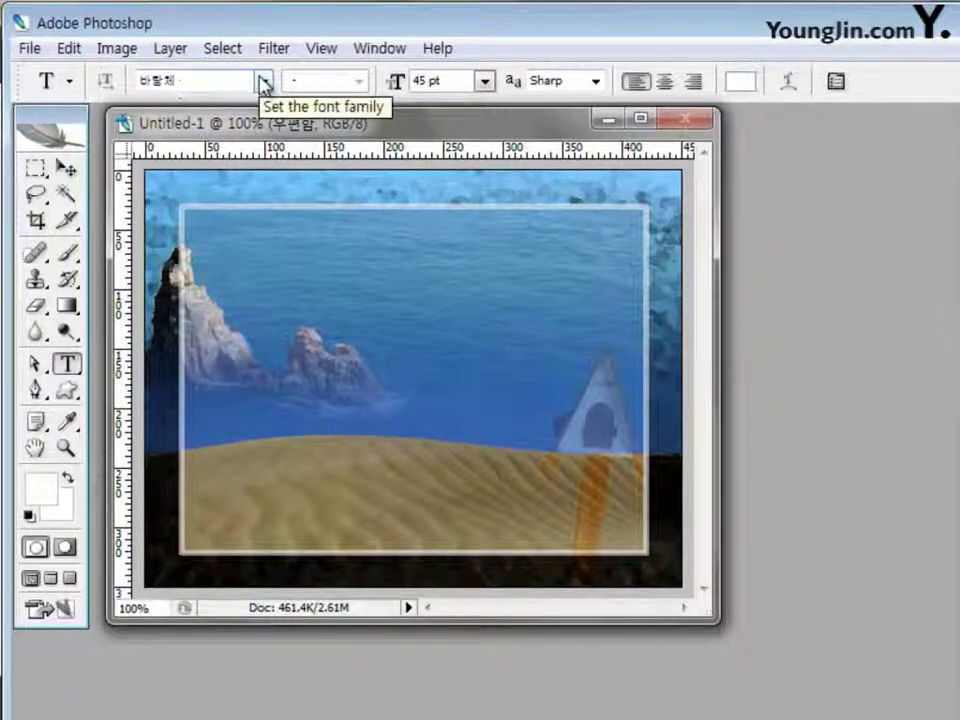
click(262, 81)
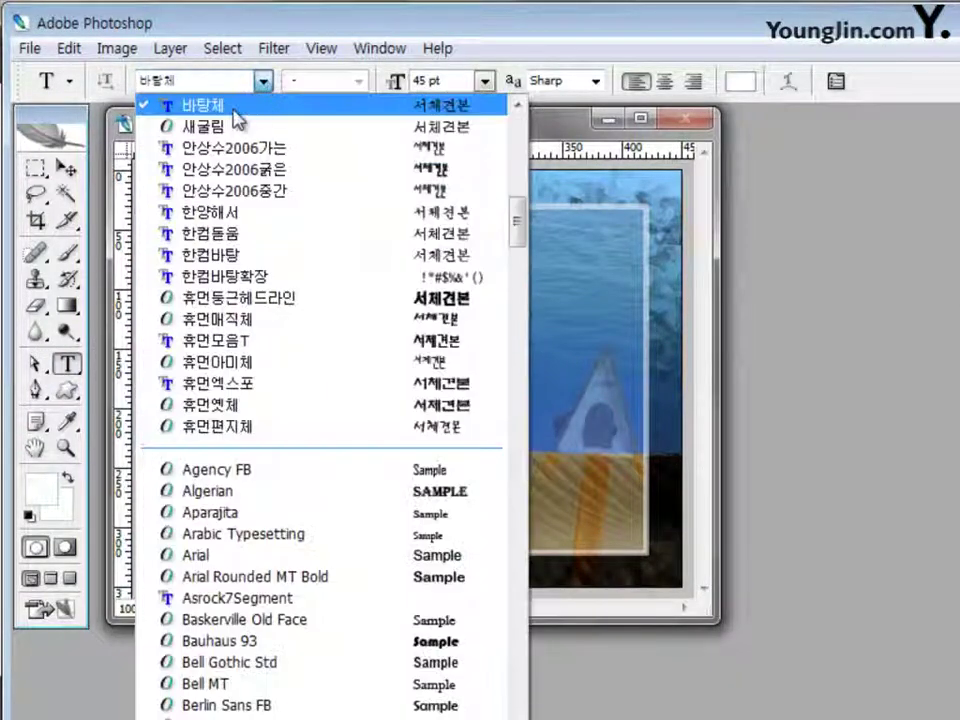
click(247, 110)
click(454, 79)
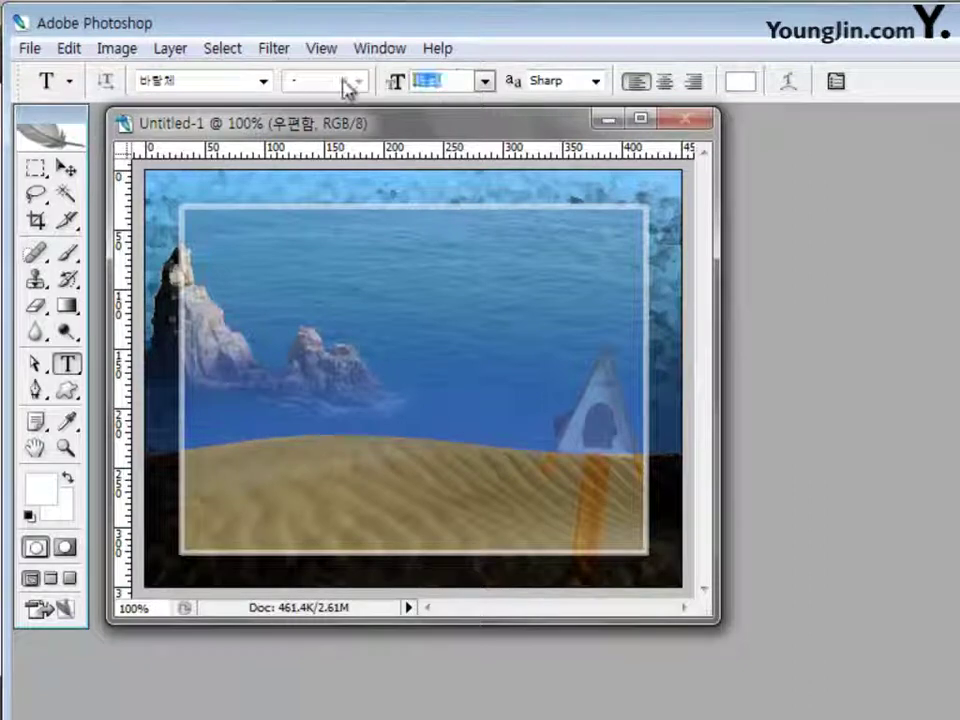
text(45)
key(Return)
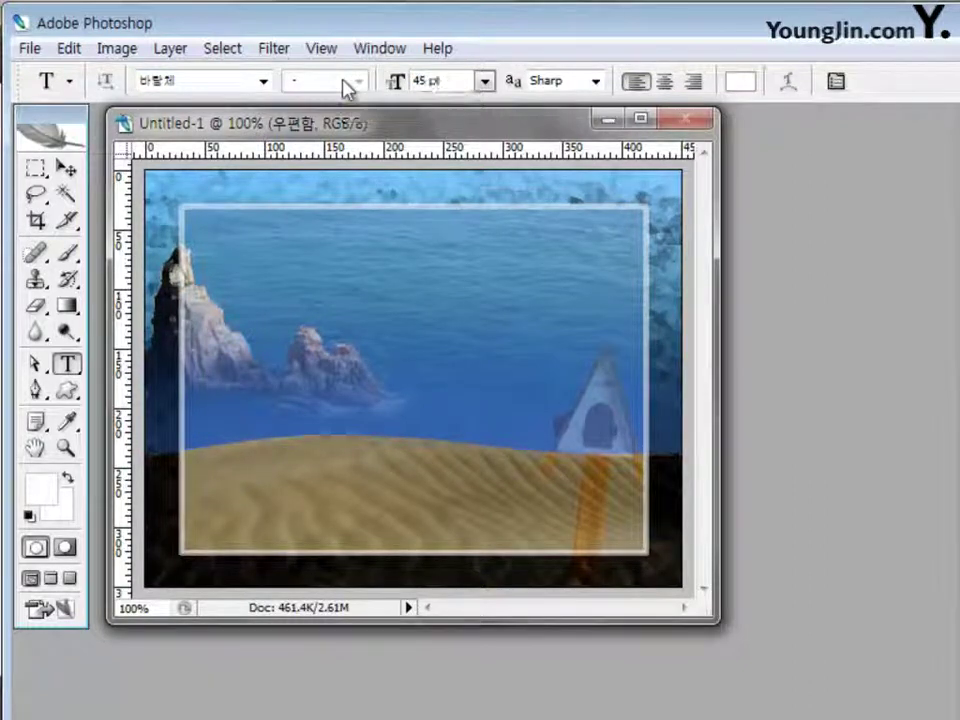
click(740, 81)
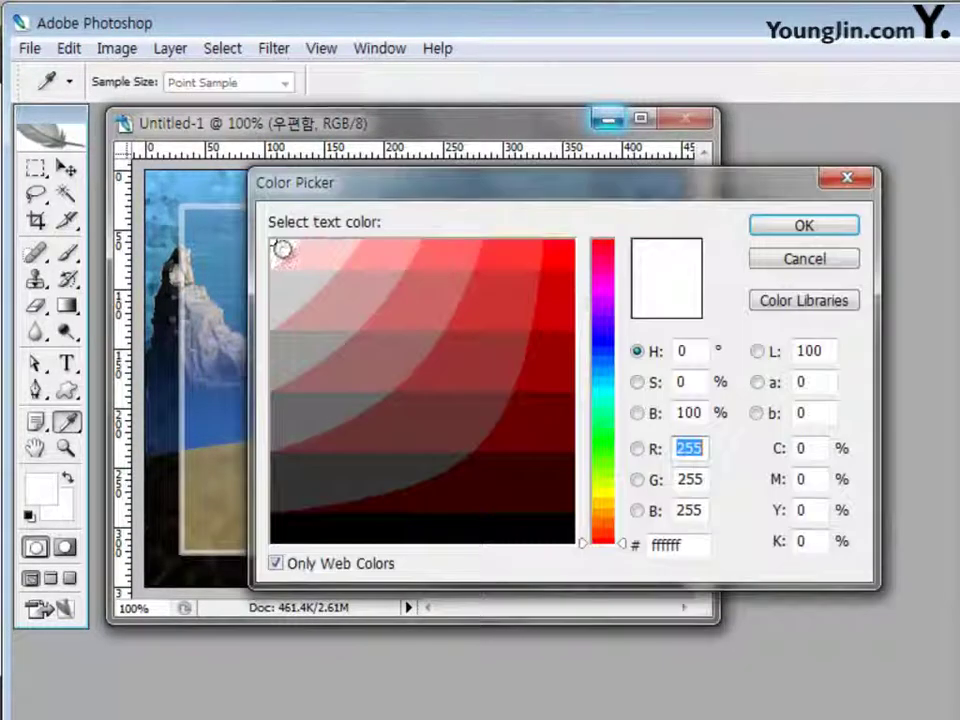
click(803, 231)
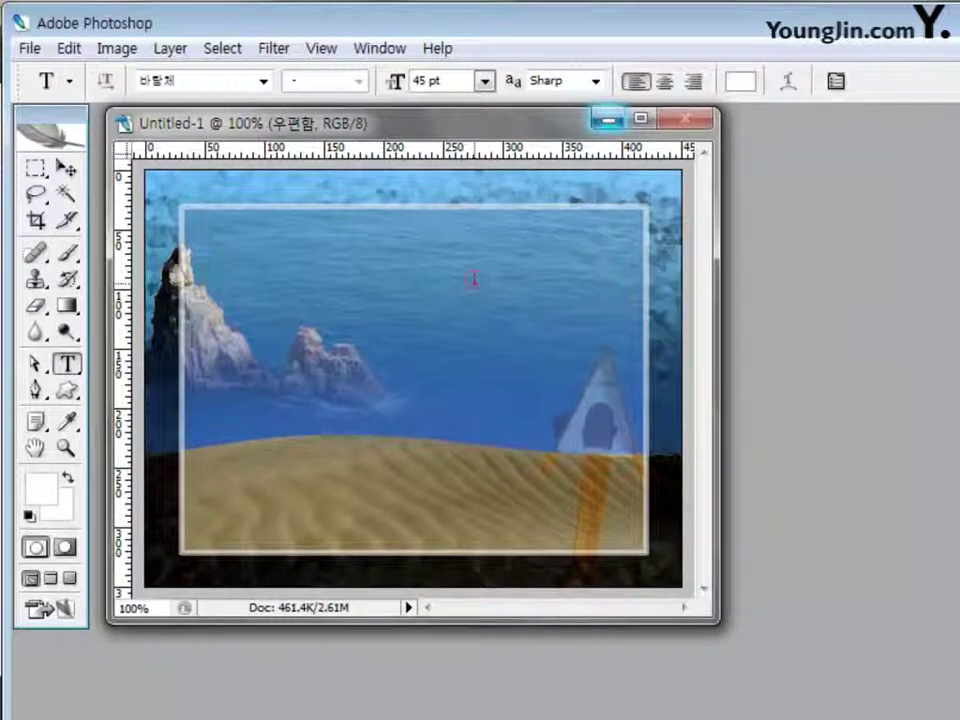
Step: Add the text Travel over the sea, inside the white frame's upper-right area
click(473, 281)
text(T)
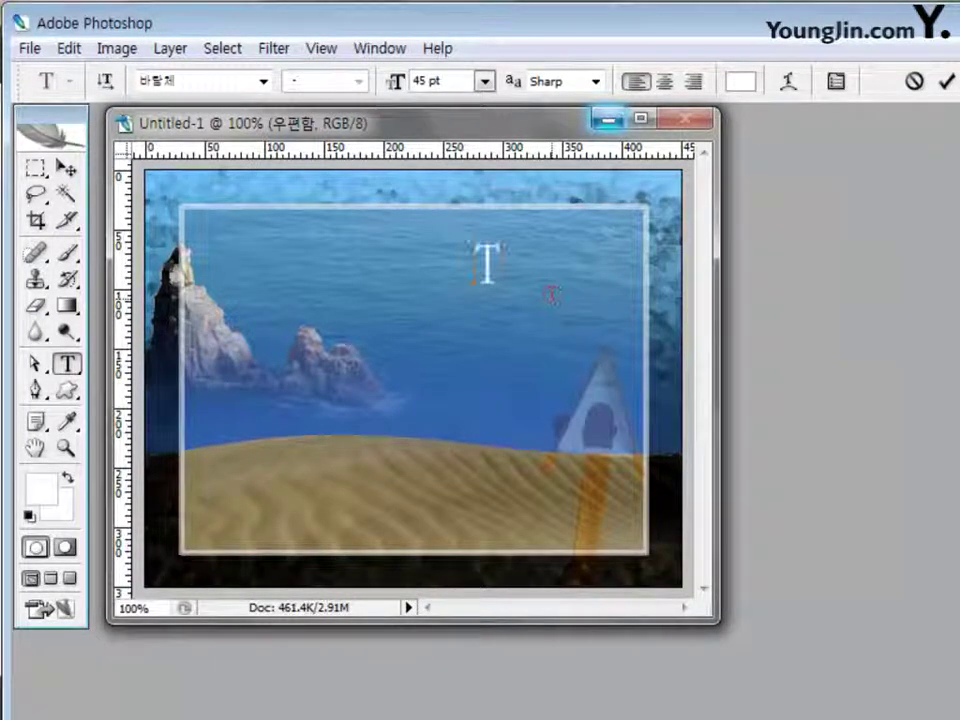
text(ravel)
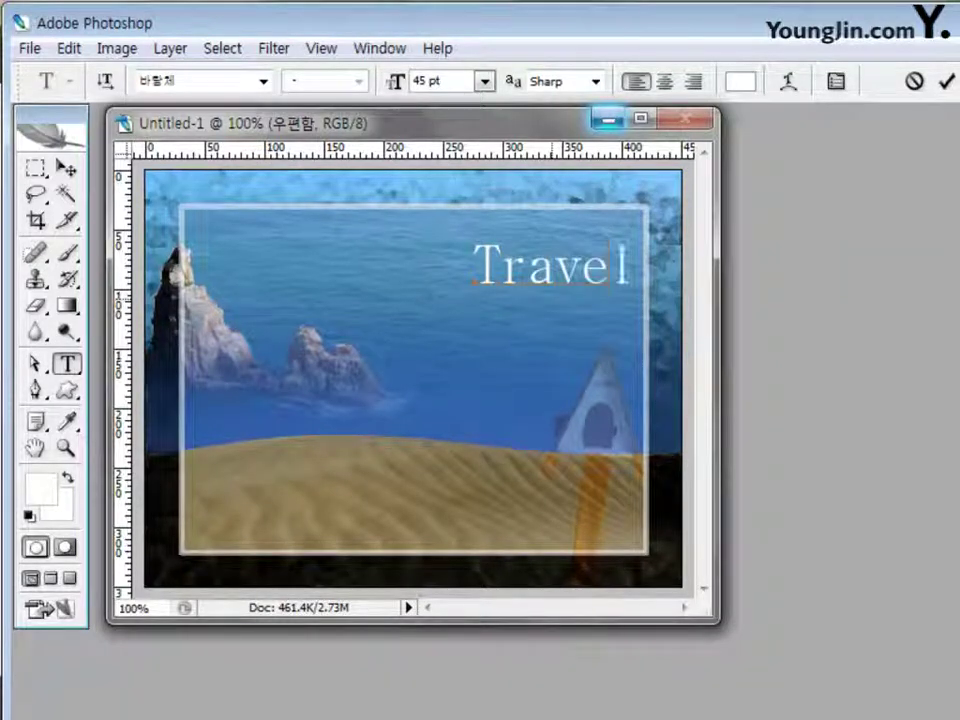
drag(557, 307, 525, 317)
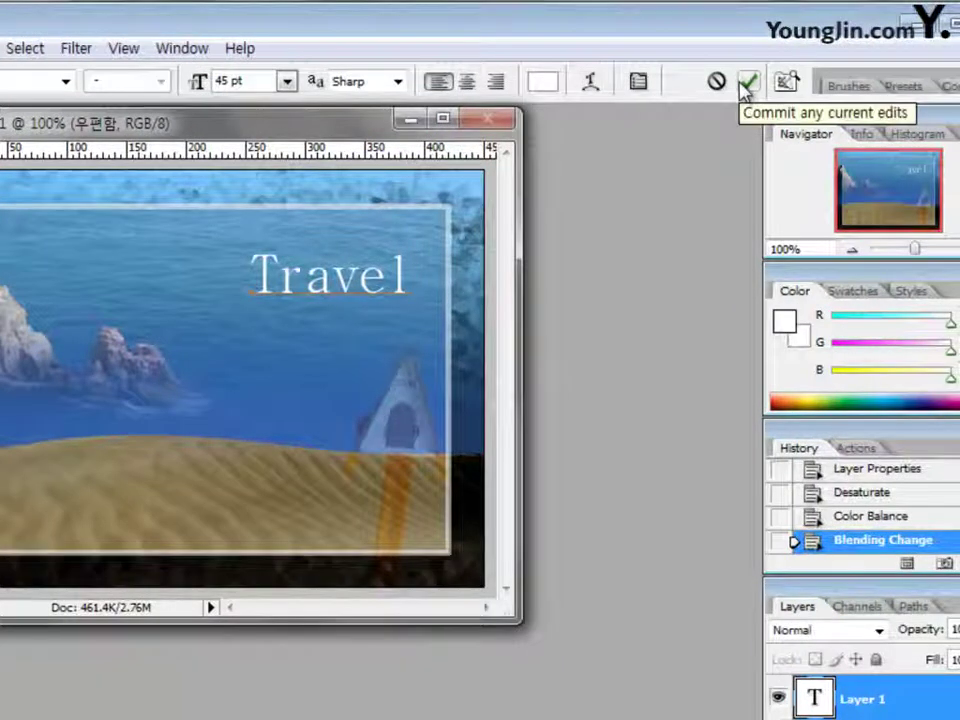
click(751, 83)
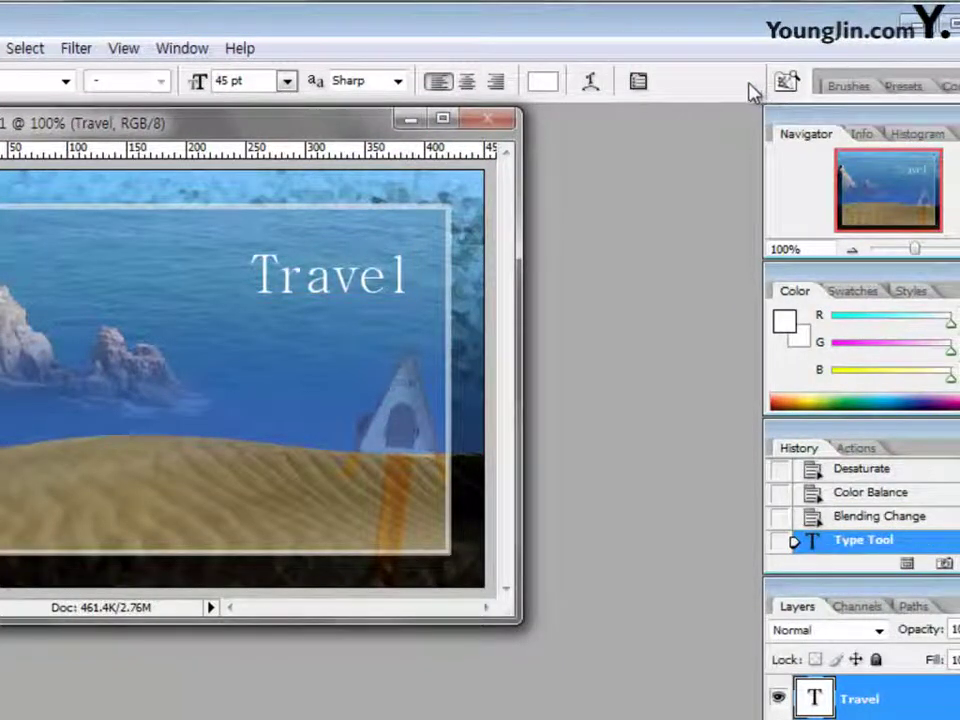
Step: Warp the Travel text with the Inflate style at a bend of +50%
click(591, 88)
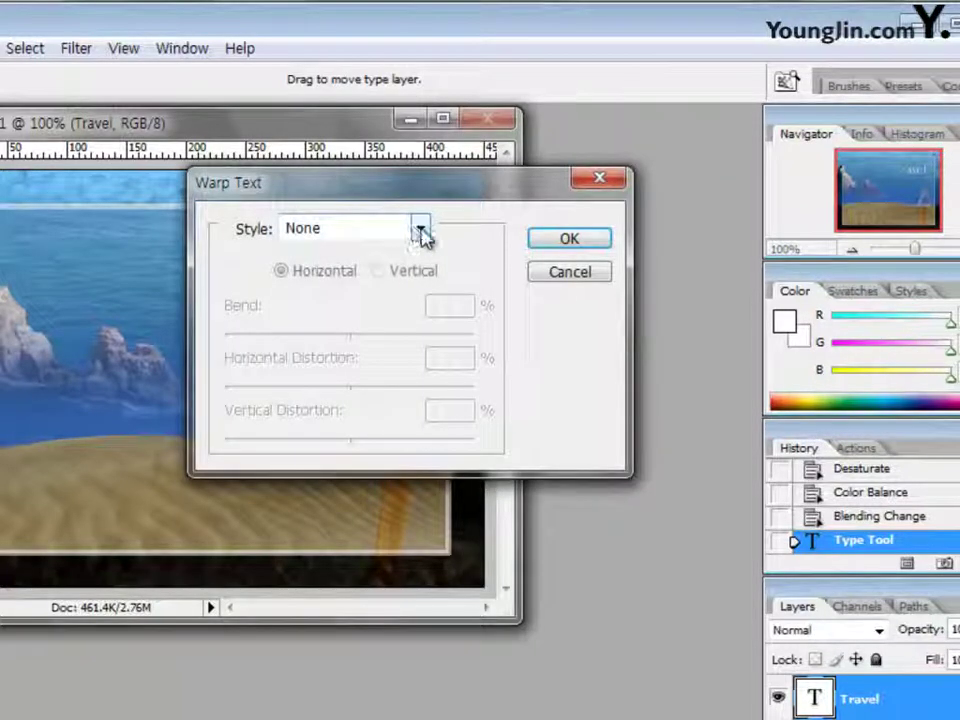
click(421, 231)
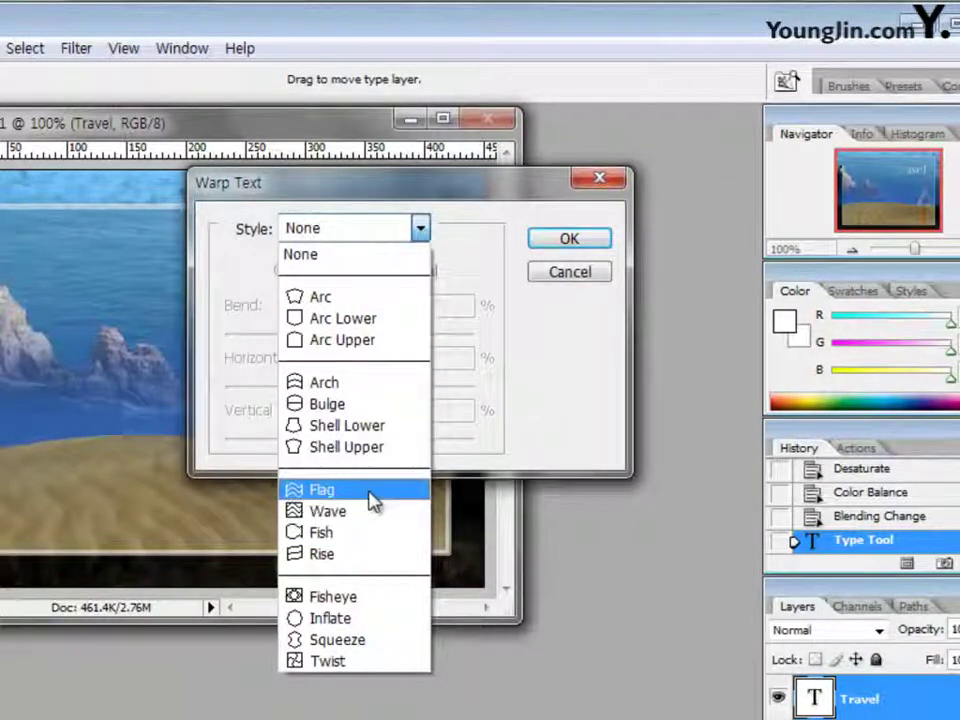
click(366, 619)
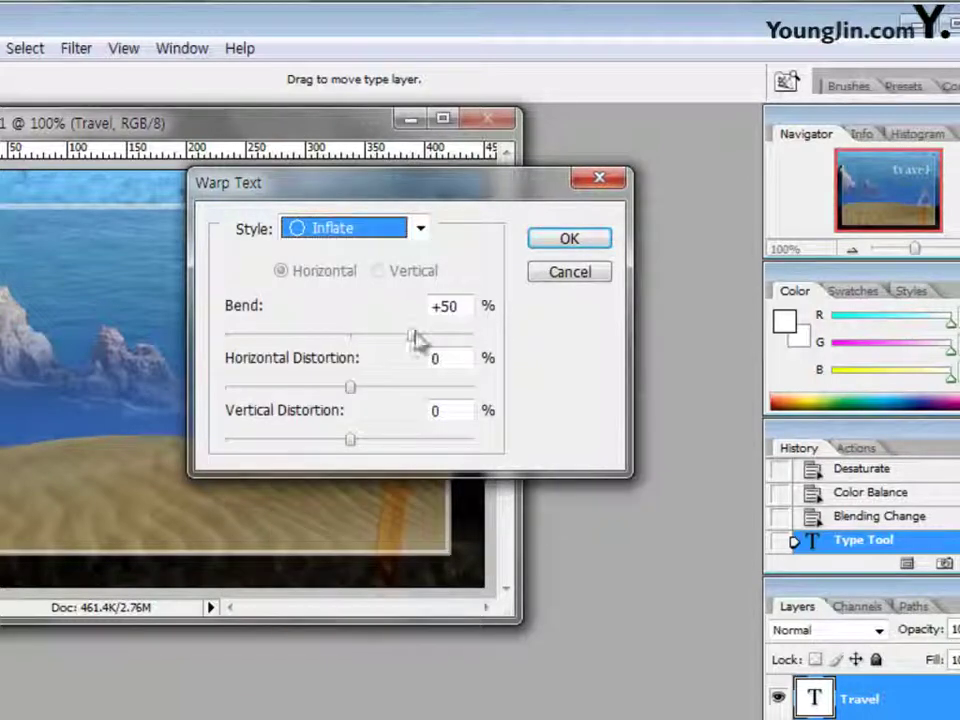
click(569, 244)
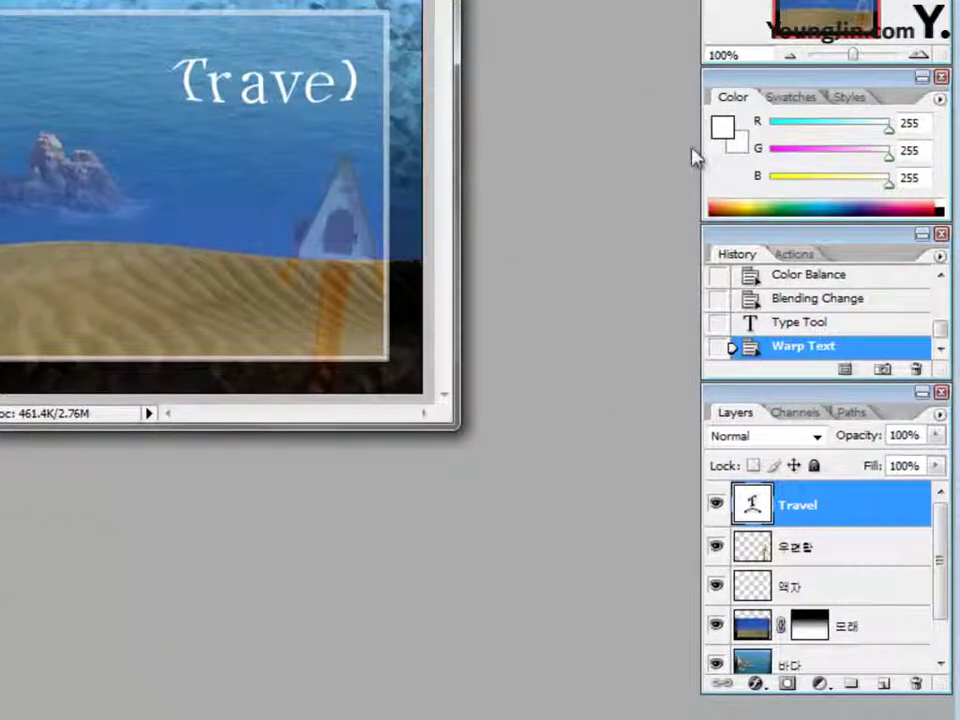
Step: Give the Travel text a 3 px black outside stroke and a default drop shadow
click(755, 685)
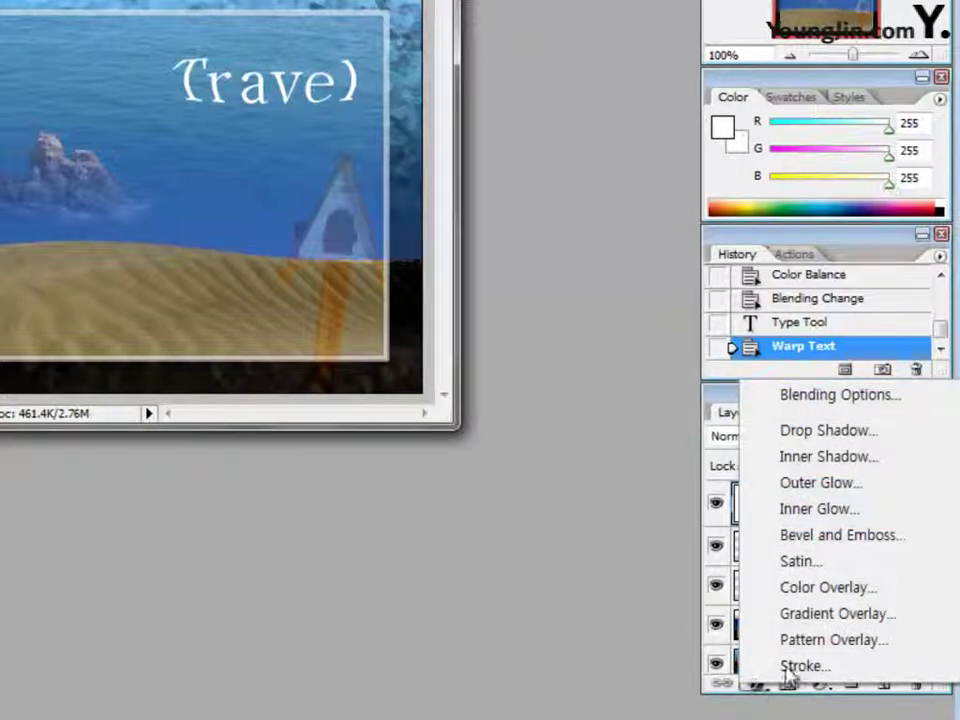
click(790, 666)
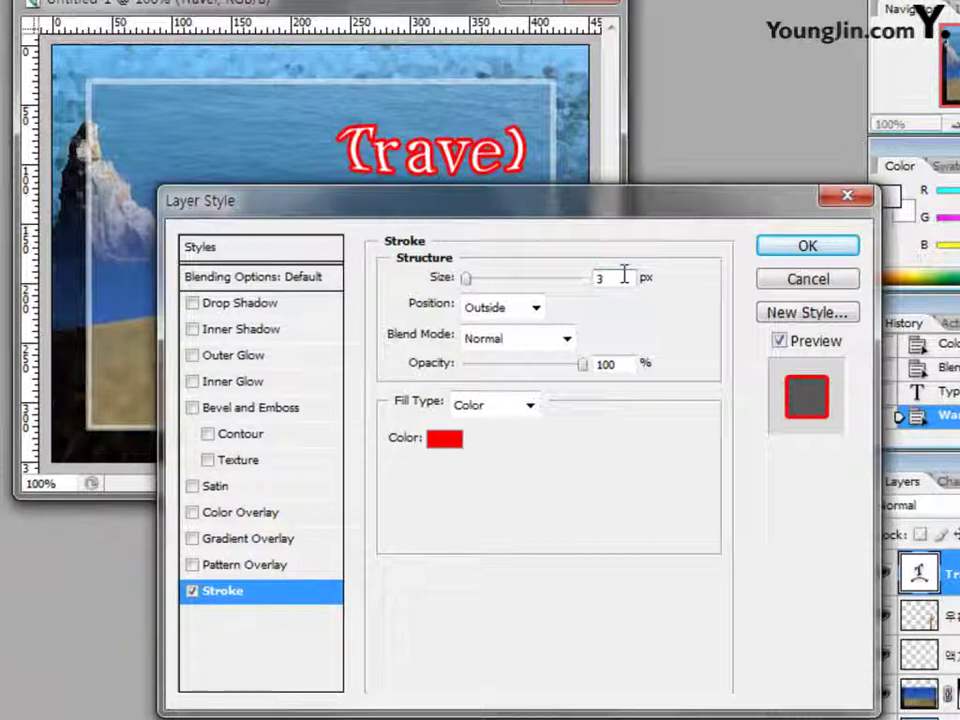
click(445, 442)
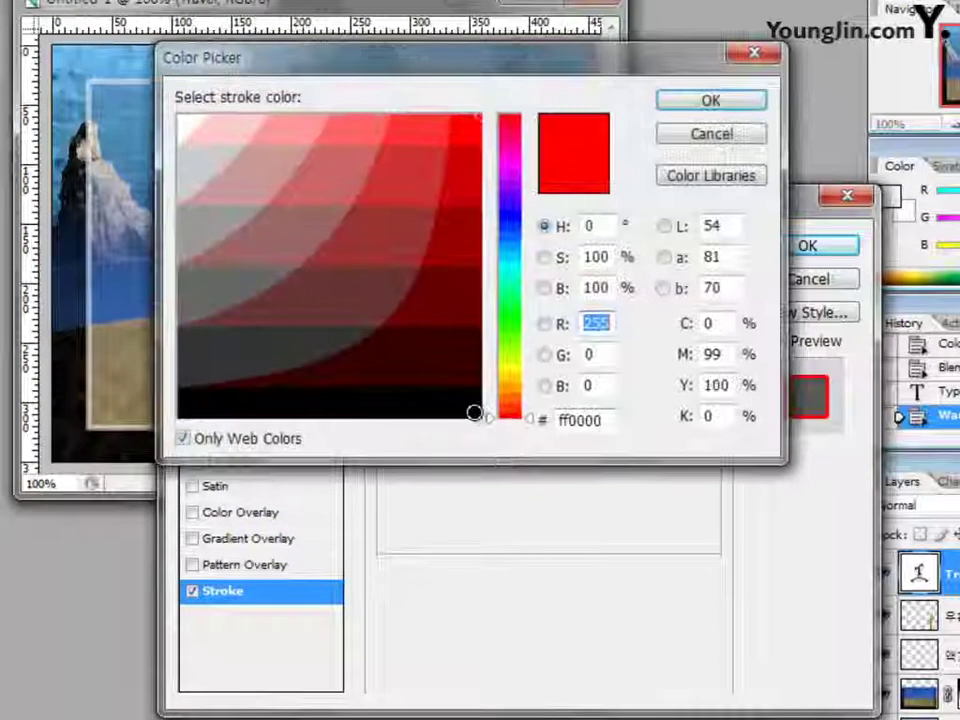
click(458, 408)
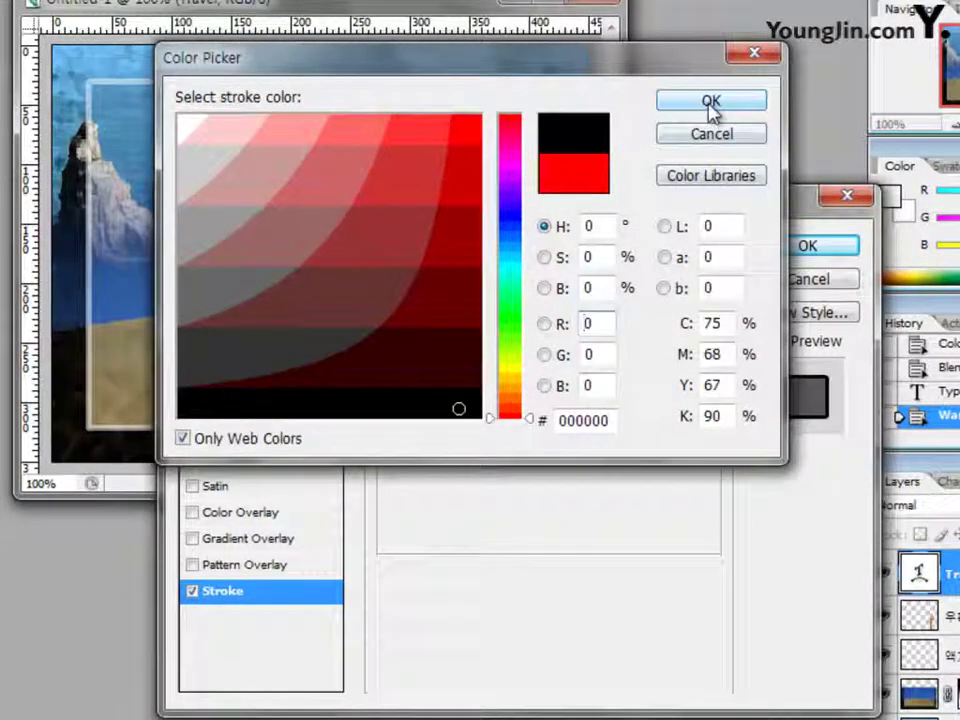
click(711, 102)
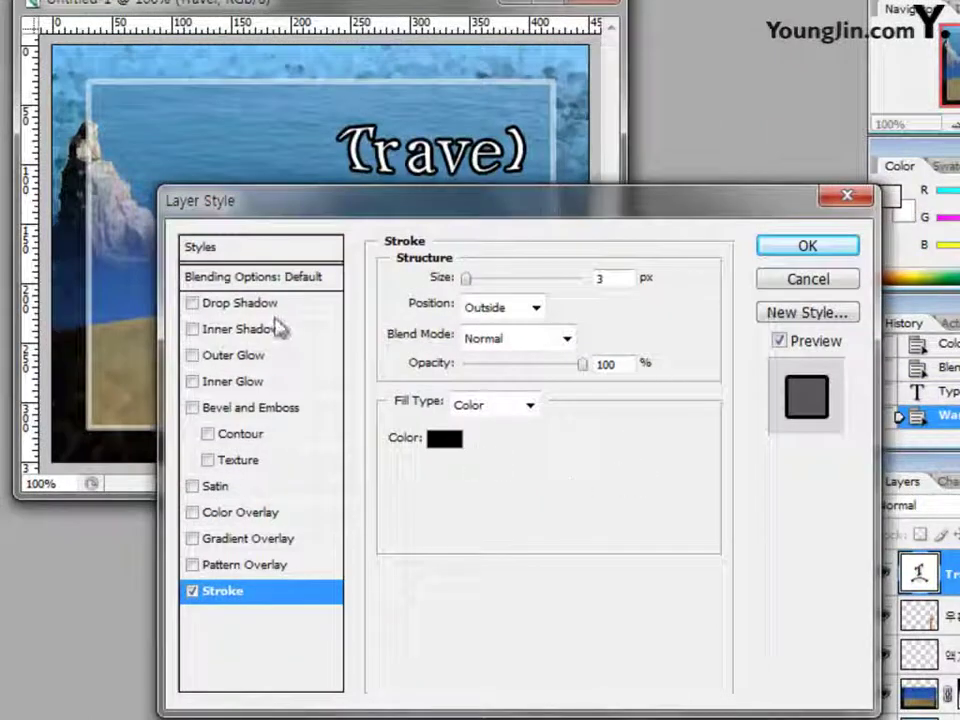
click(239, 304)
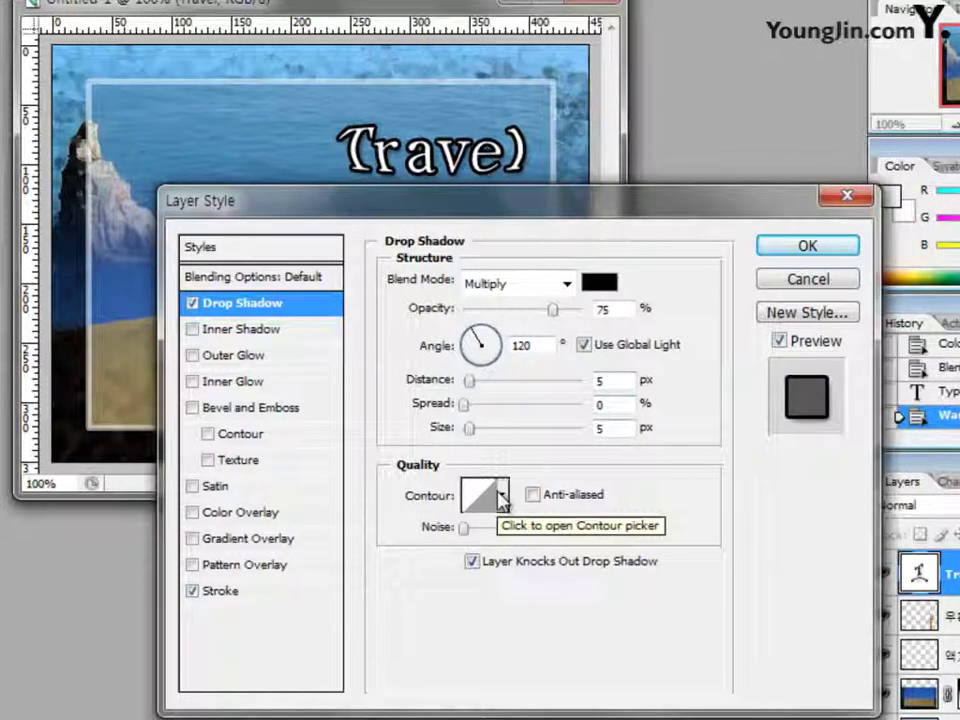
click(800, 249)
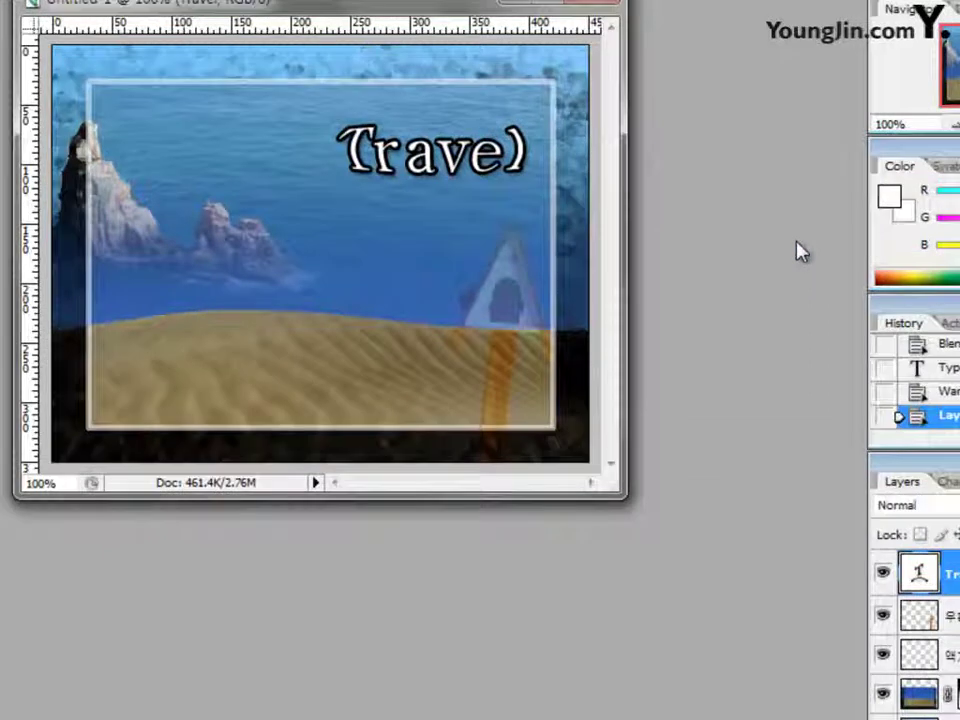